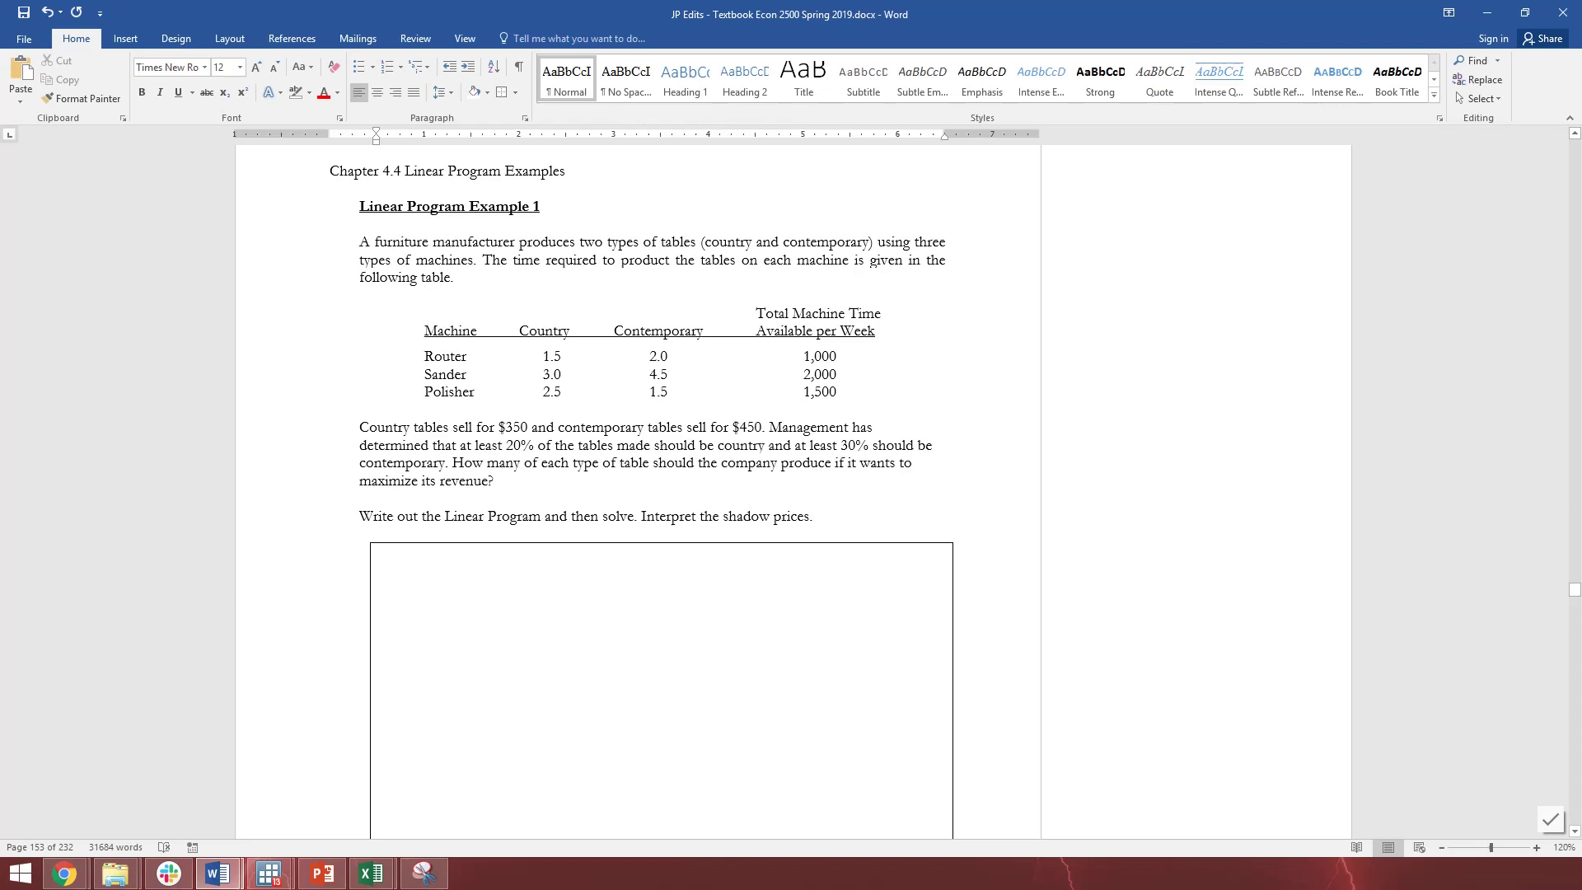
In the Word solution box, change equation (v)'s subscript 1 to 2 so it reads x₂ ≥ (.30)(x₁ + x₂).
scroll(791, 495, down, 15)
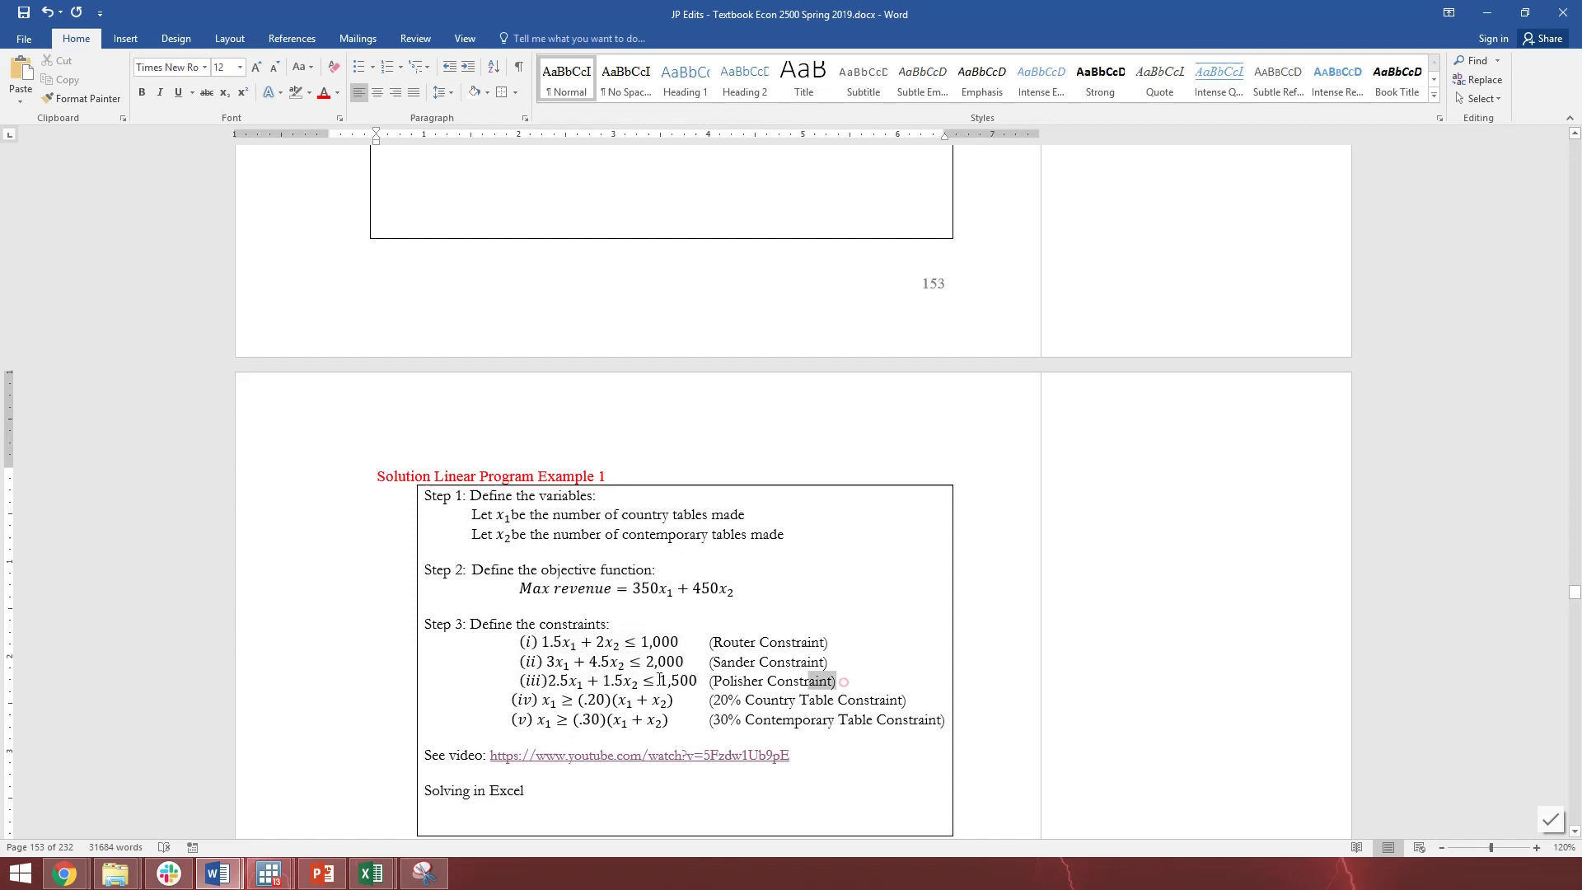
drag(842, 682, 426, 644)
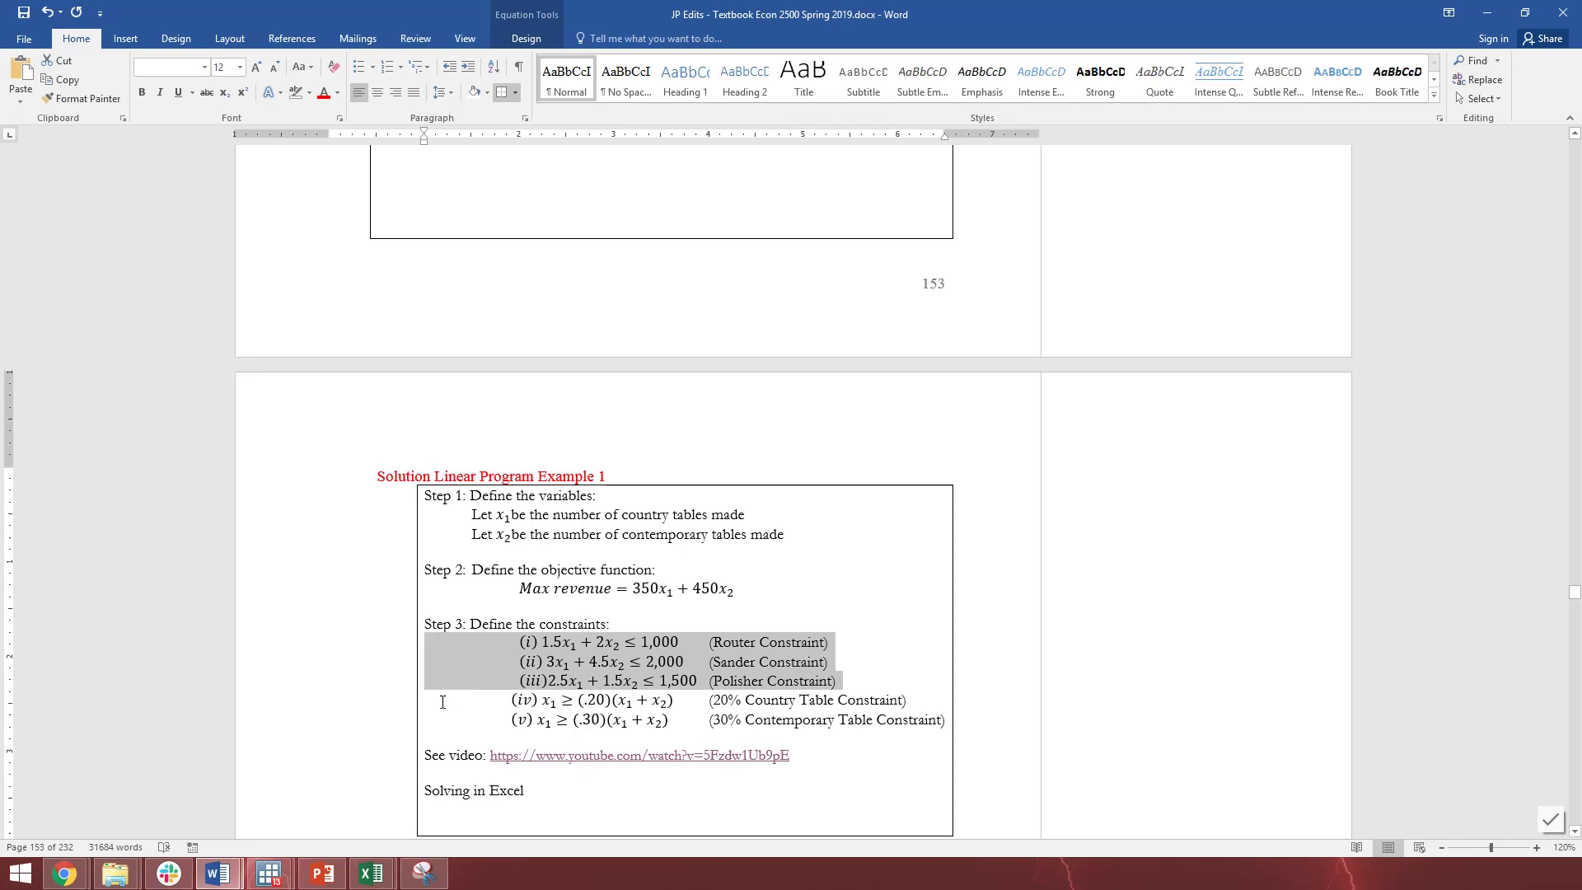
drag(442, 701, 952, 721)
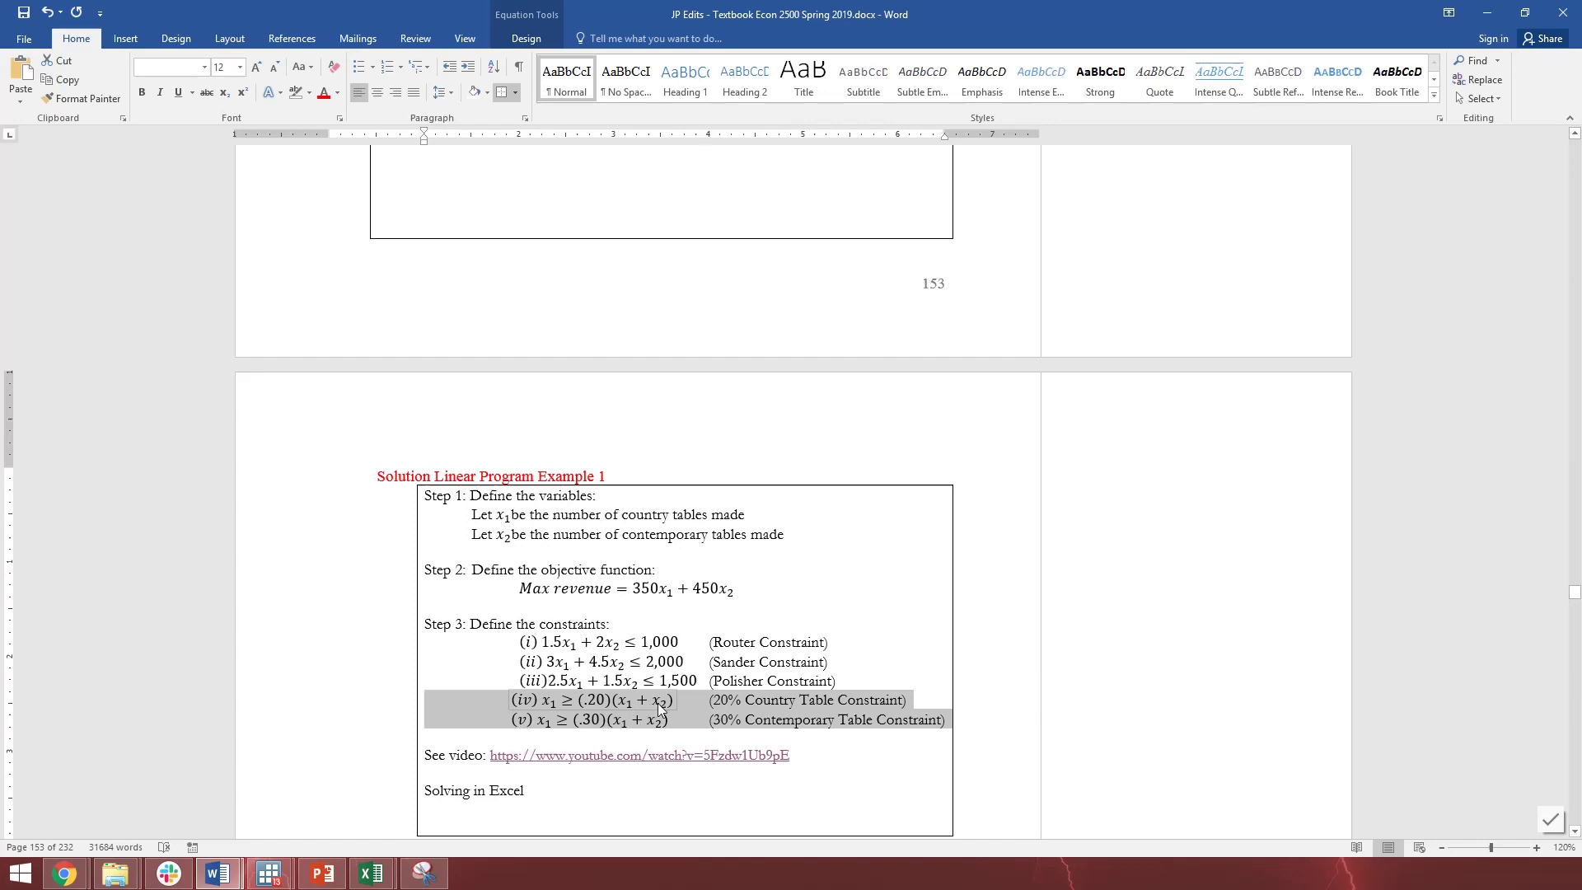
click(546, 729)
key(BackSpace)
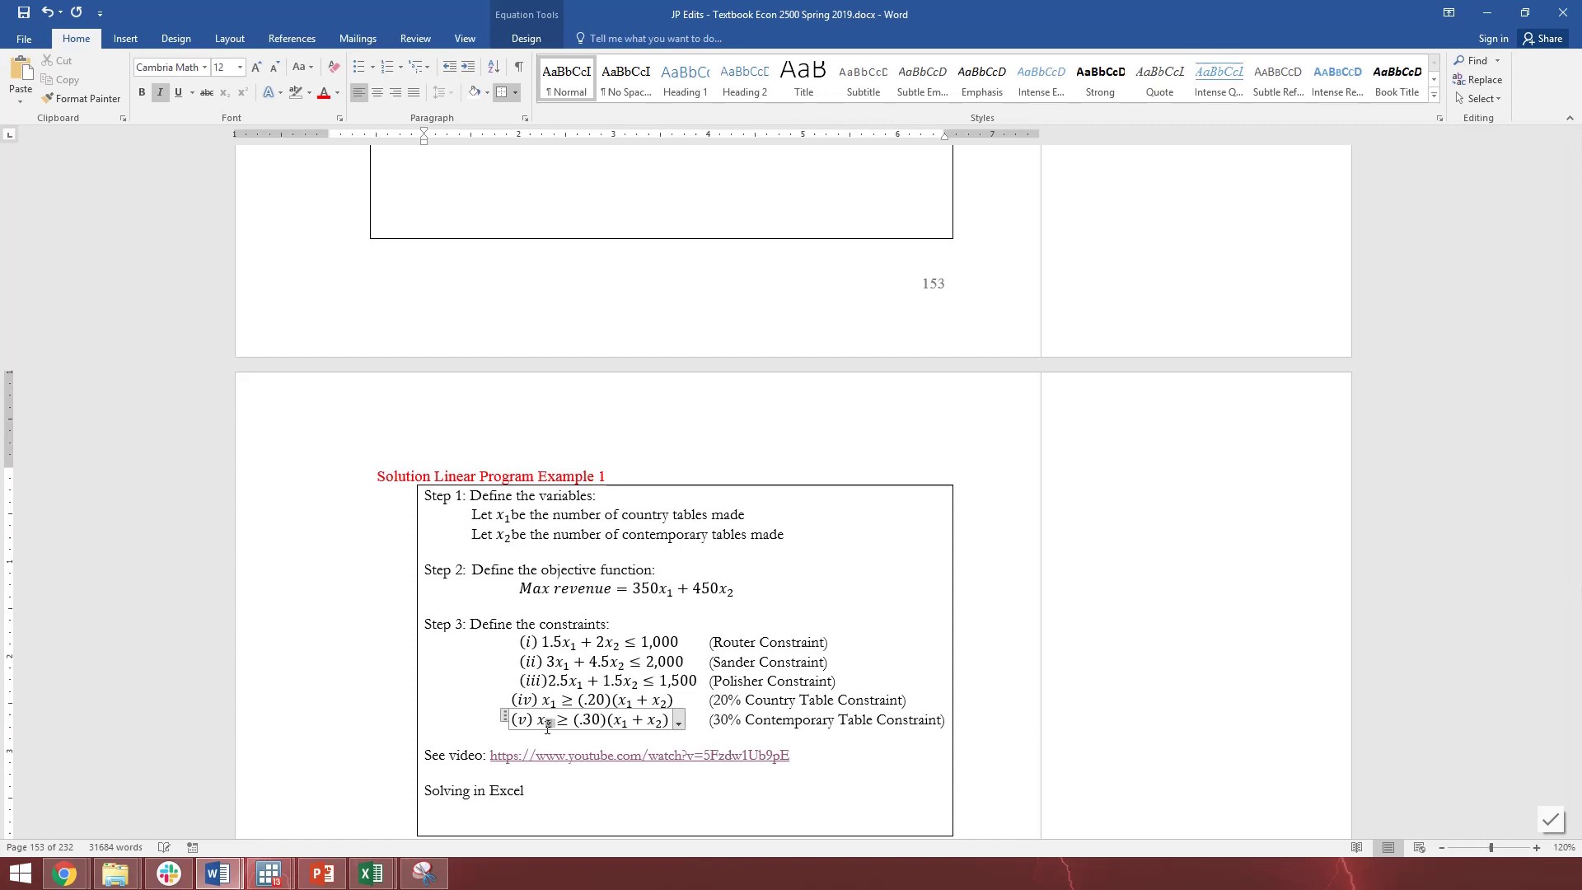
text(2)
click(637, 783)
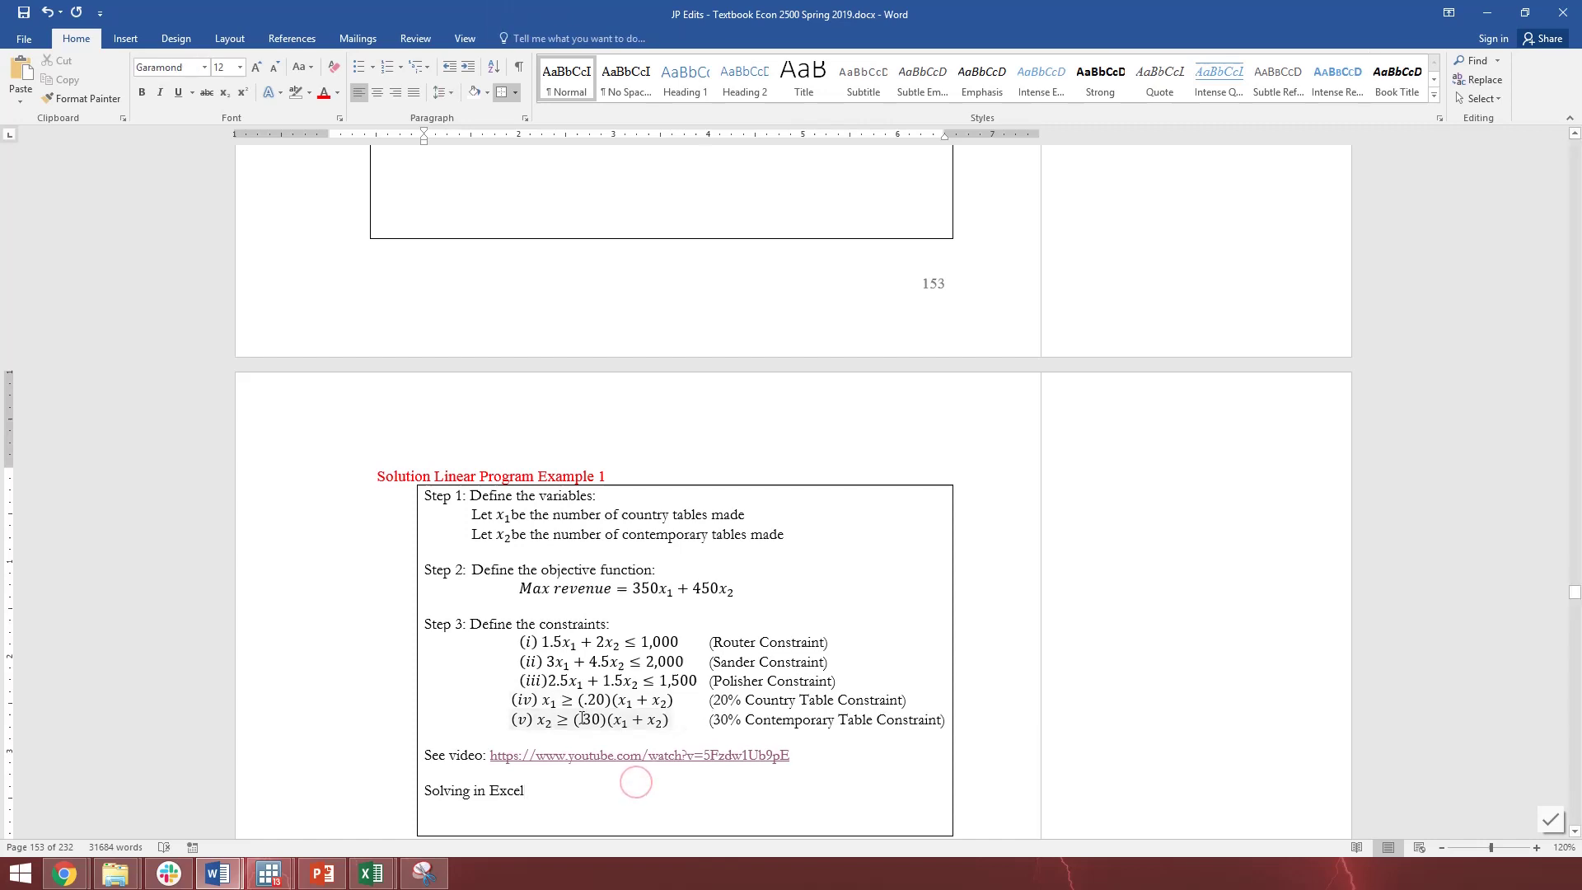
drag(515, 720, 943, 722)
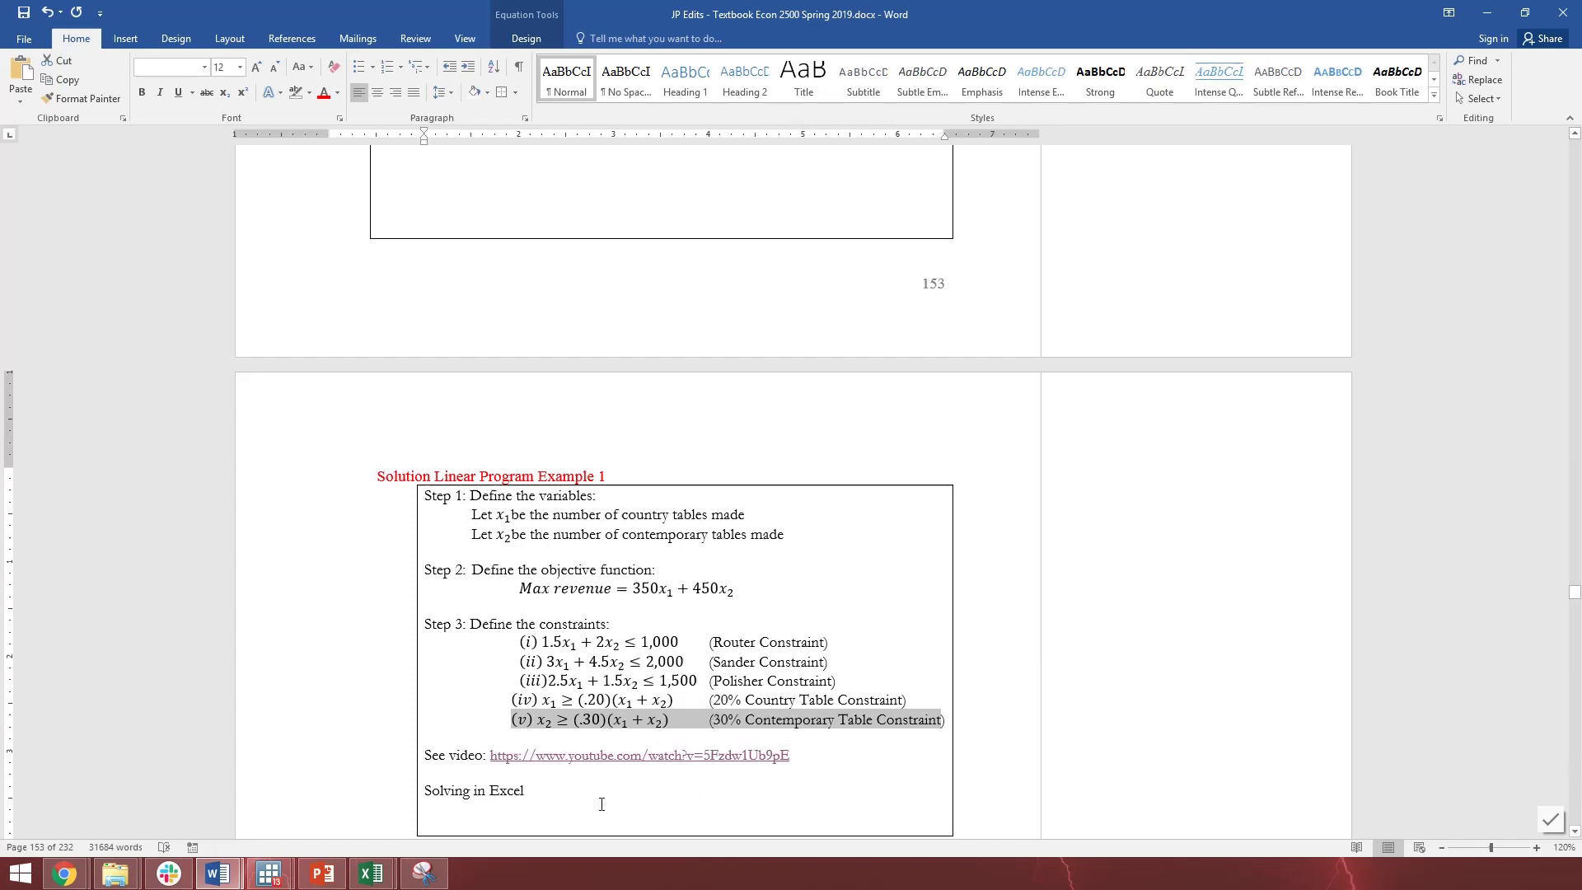
click(1032, 622)
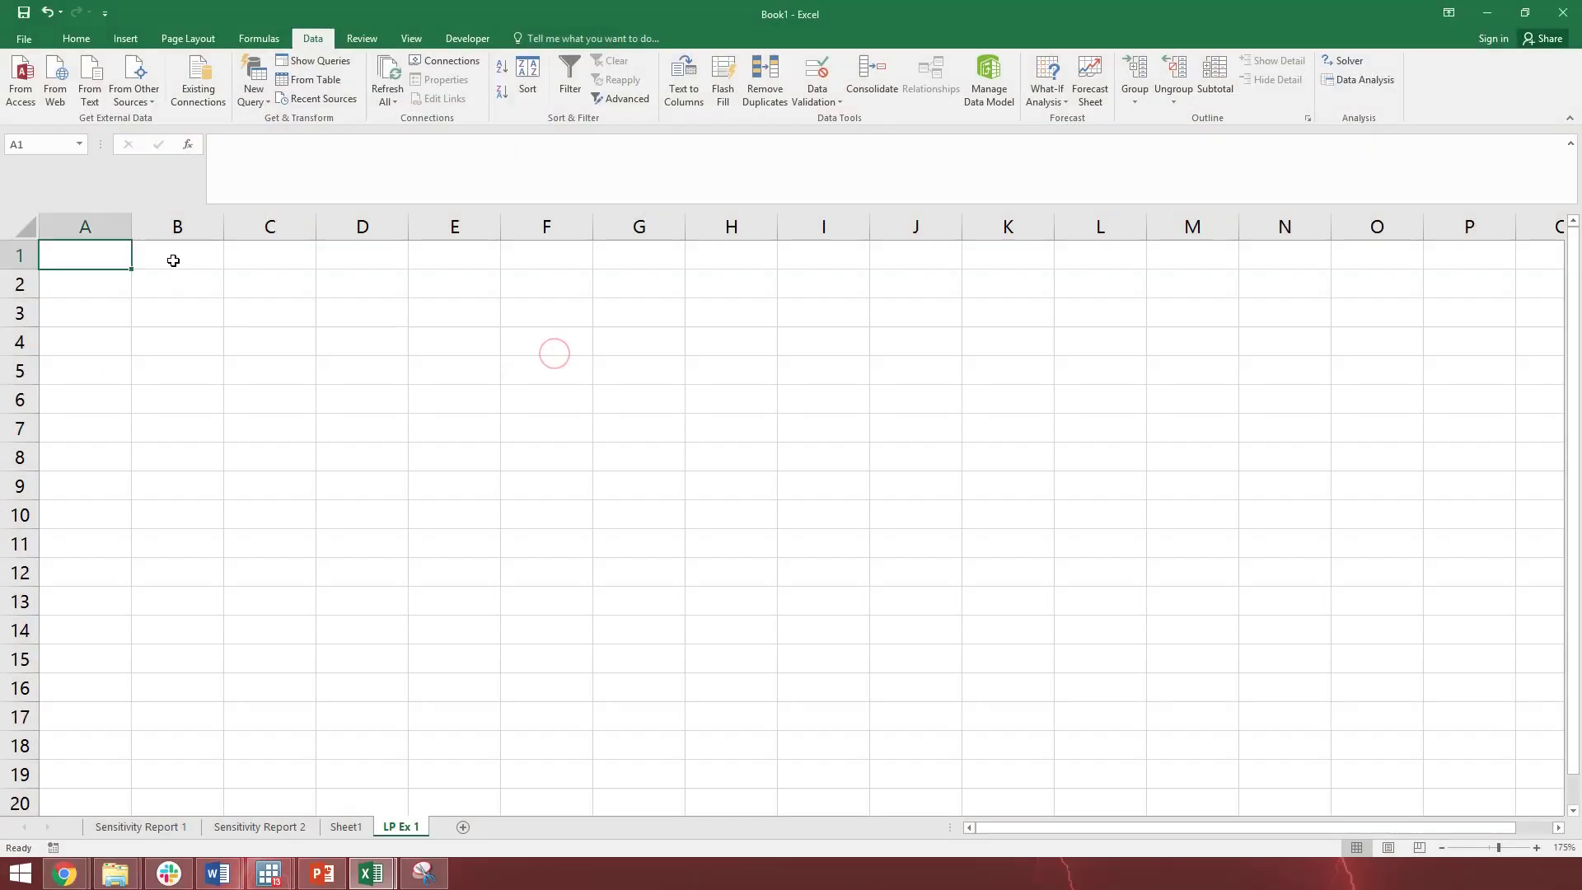
Enter headers Country in B1 and Contemporary in C1, label A2 'Number of', and widen column A.
click(178, 261)
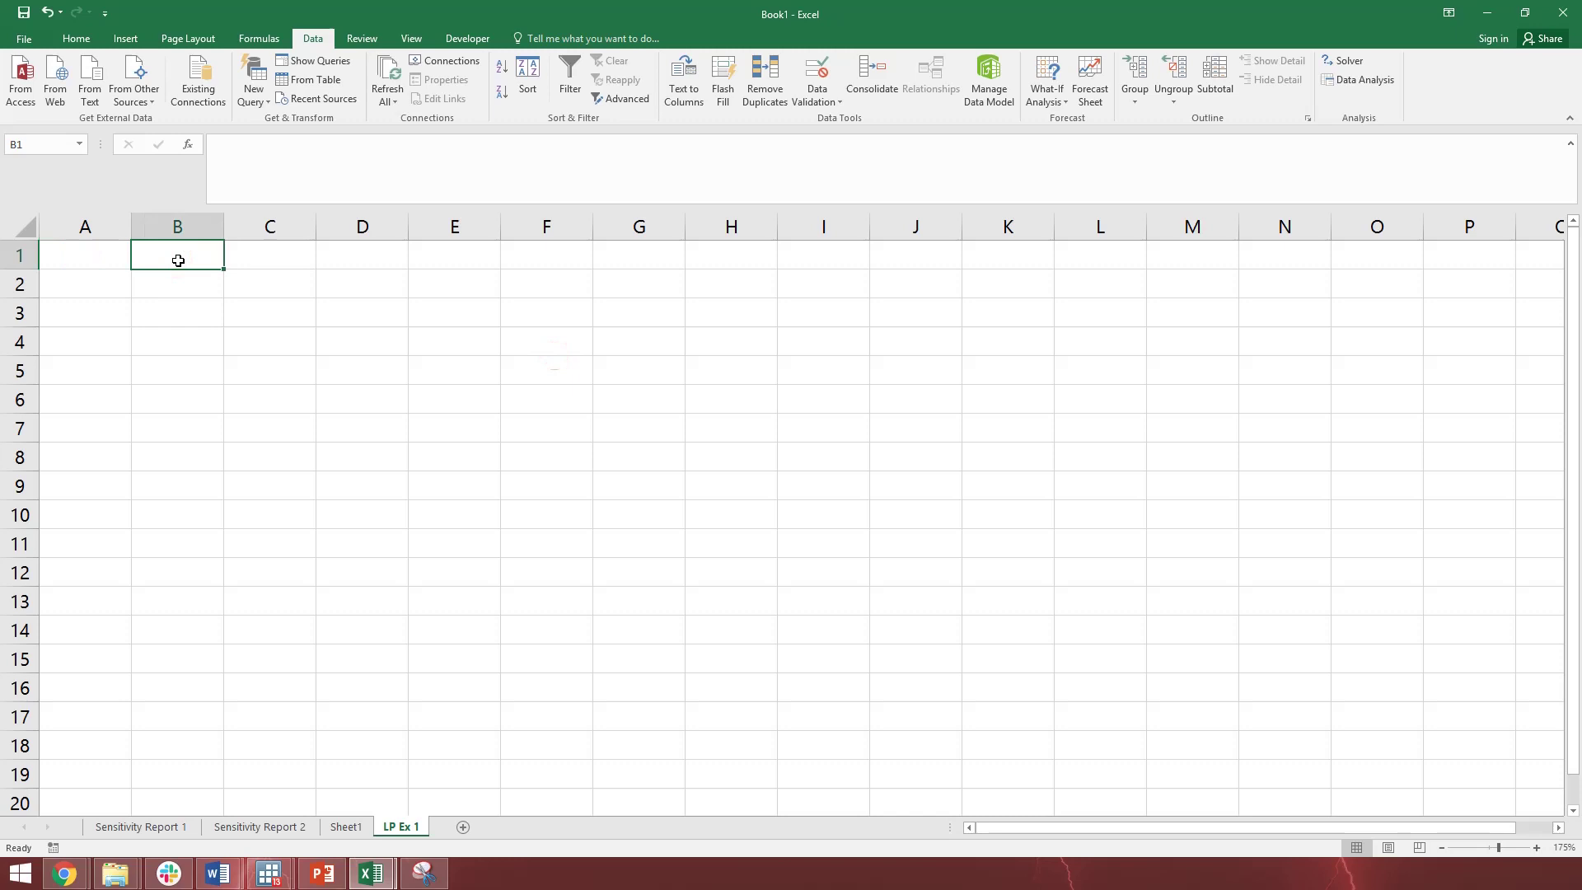
text(Cou)
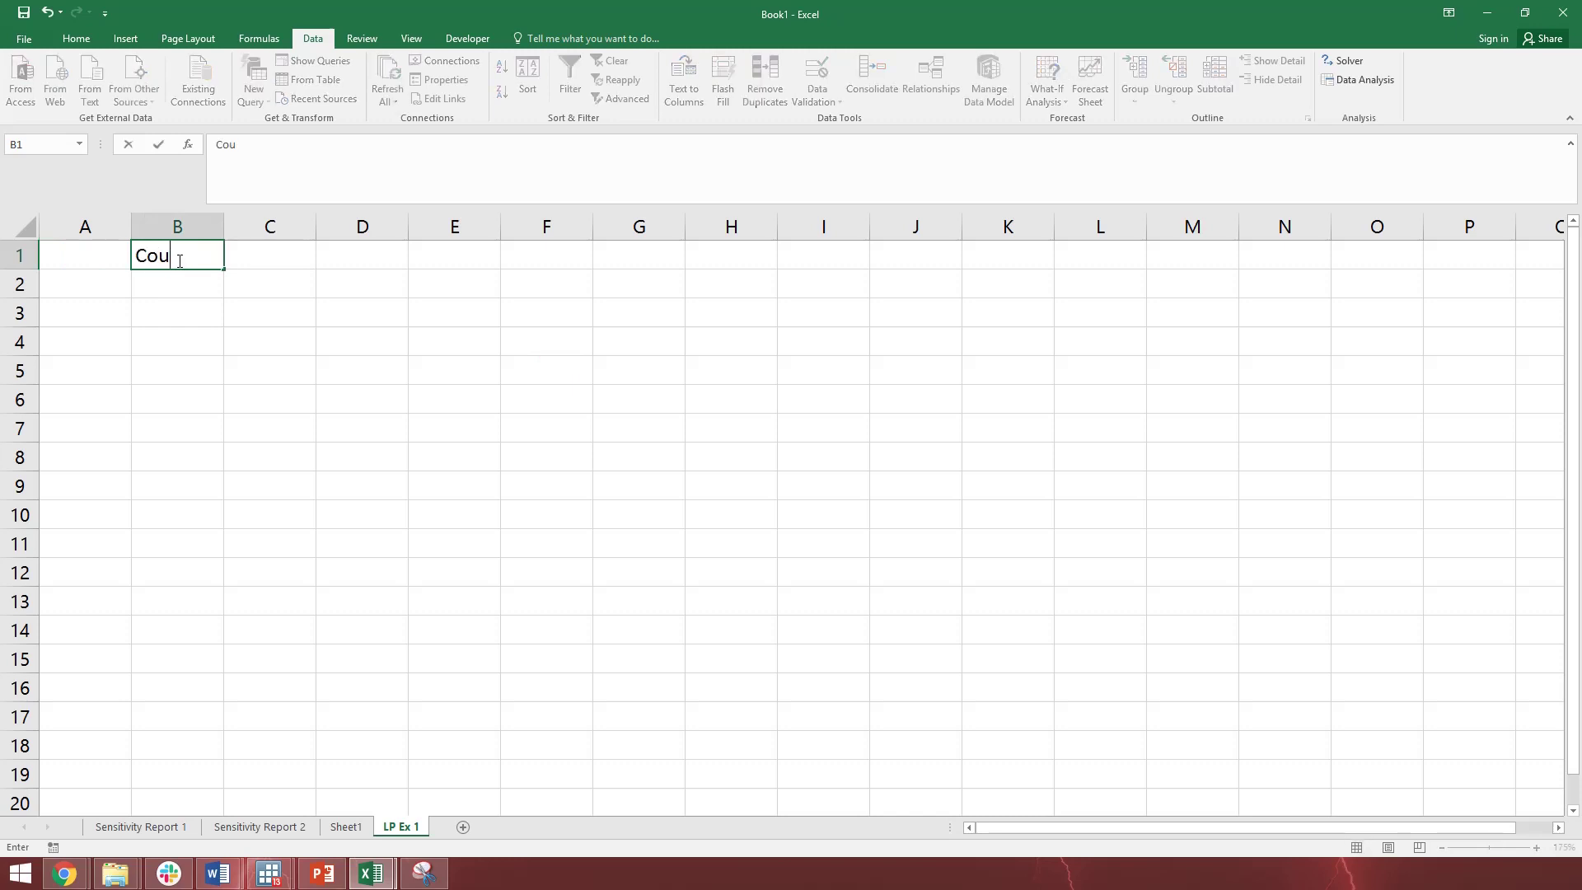
text(ntry)
key(Tab)
text(Contempor)
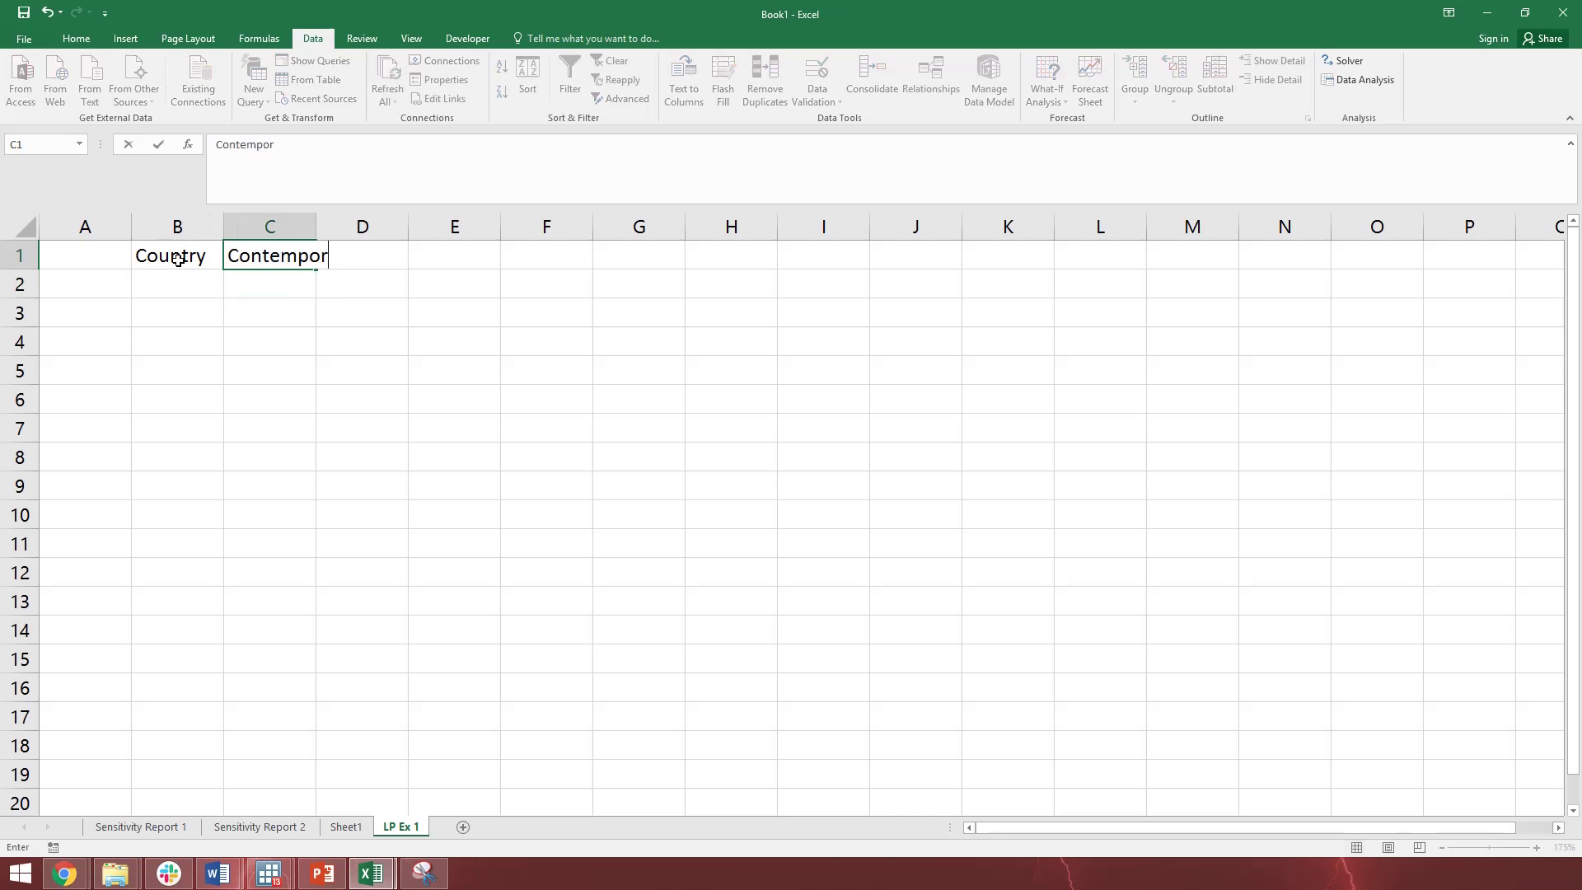
text(t)
key(BackSpace)
text(ary)
key(Return)
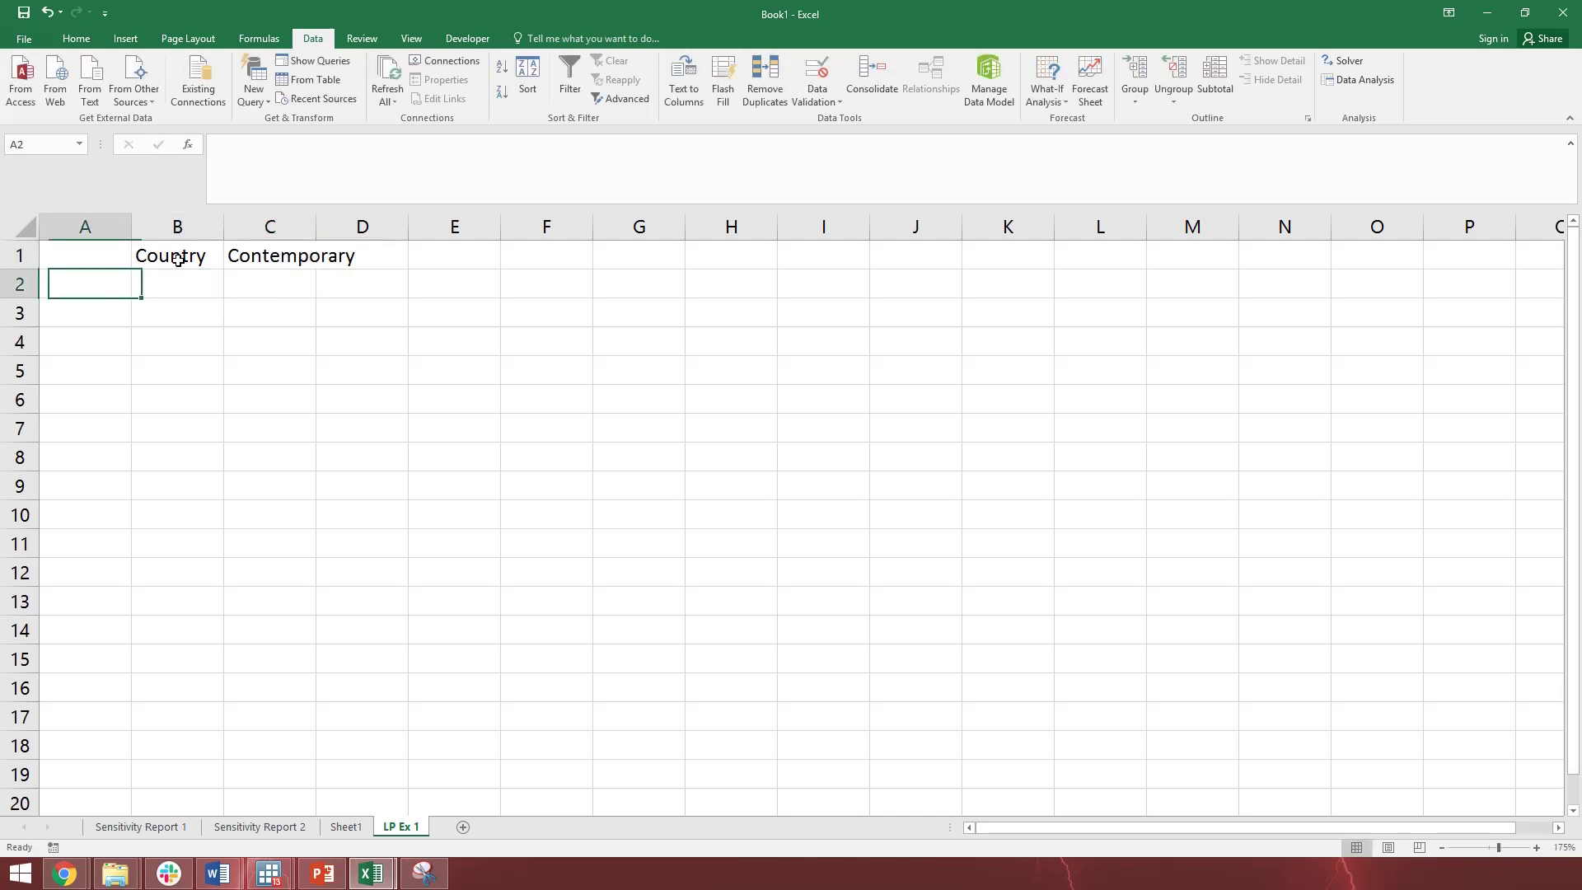
text(Number of)
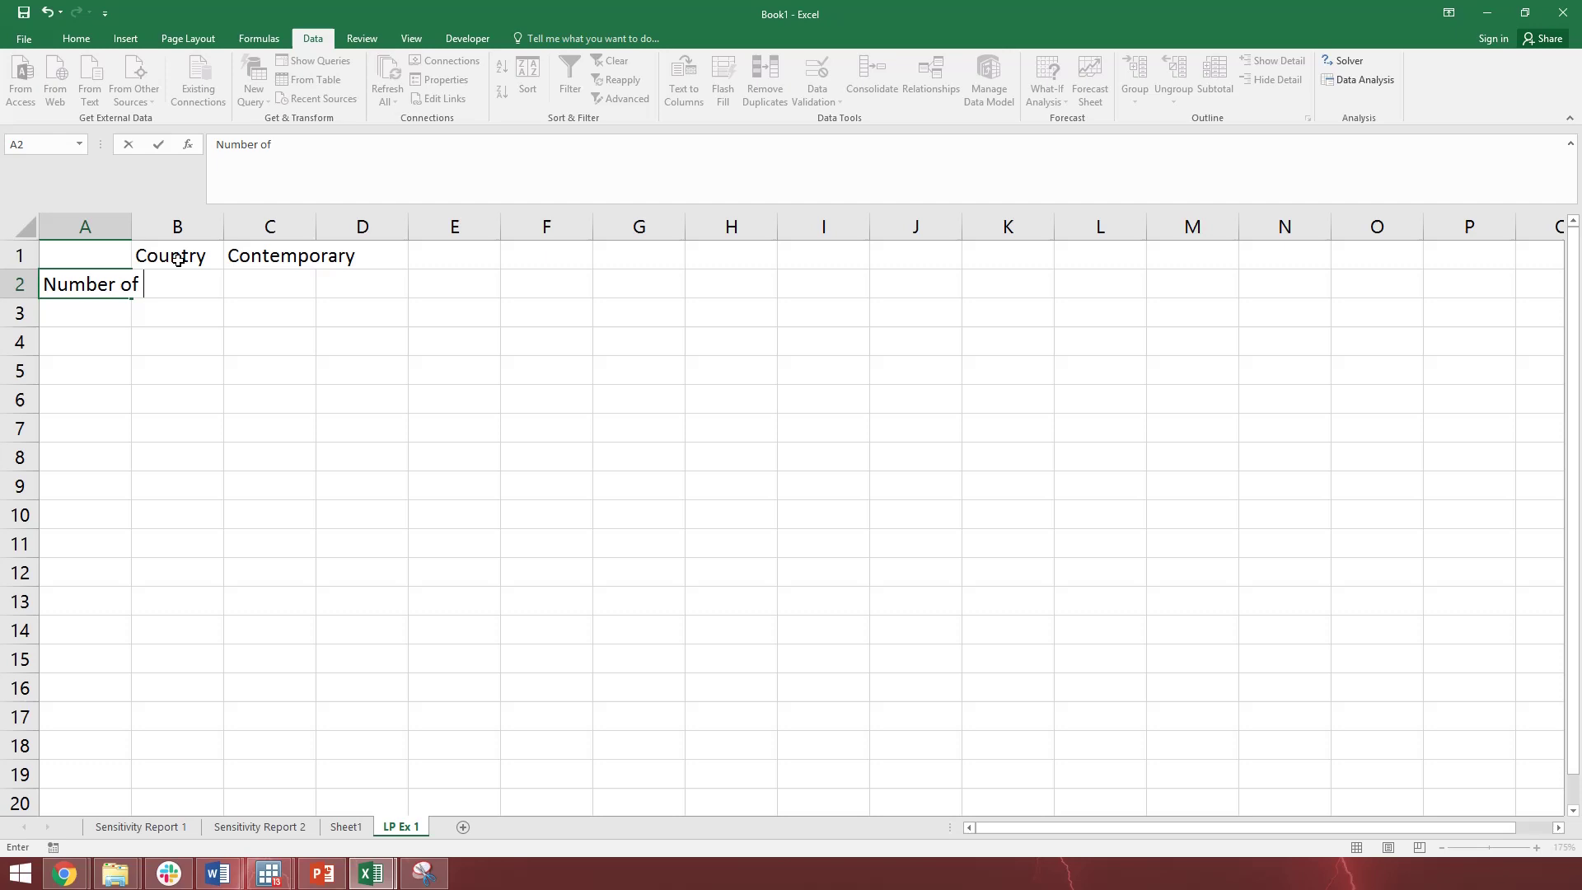
click(125, 226)
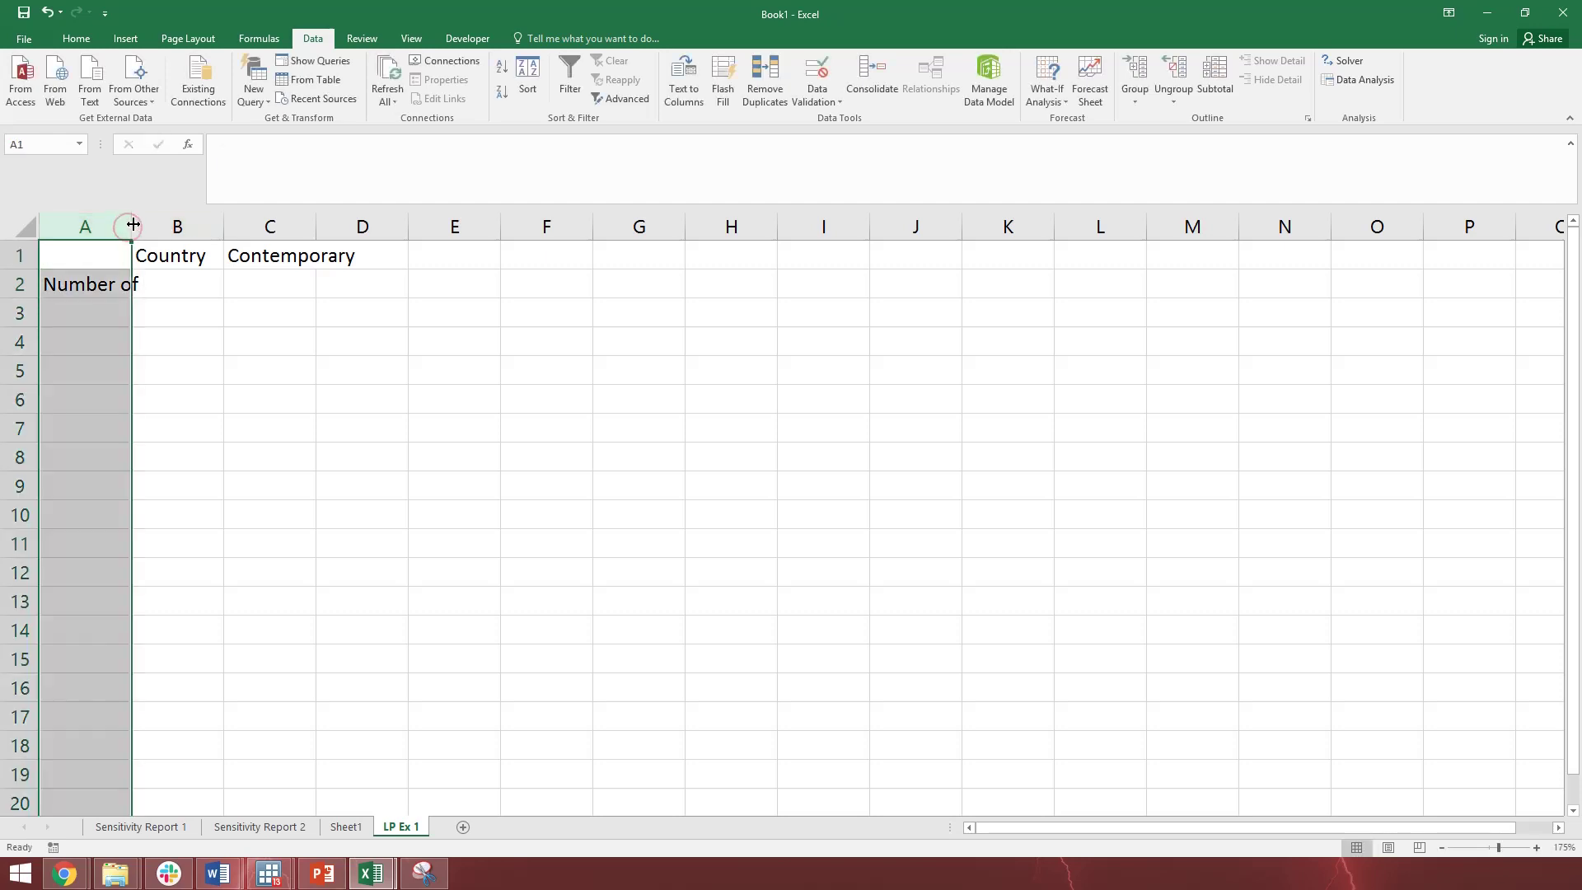
drag(132, 224, 291, 228)
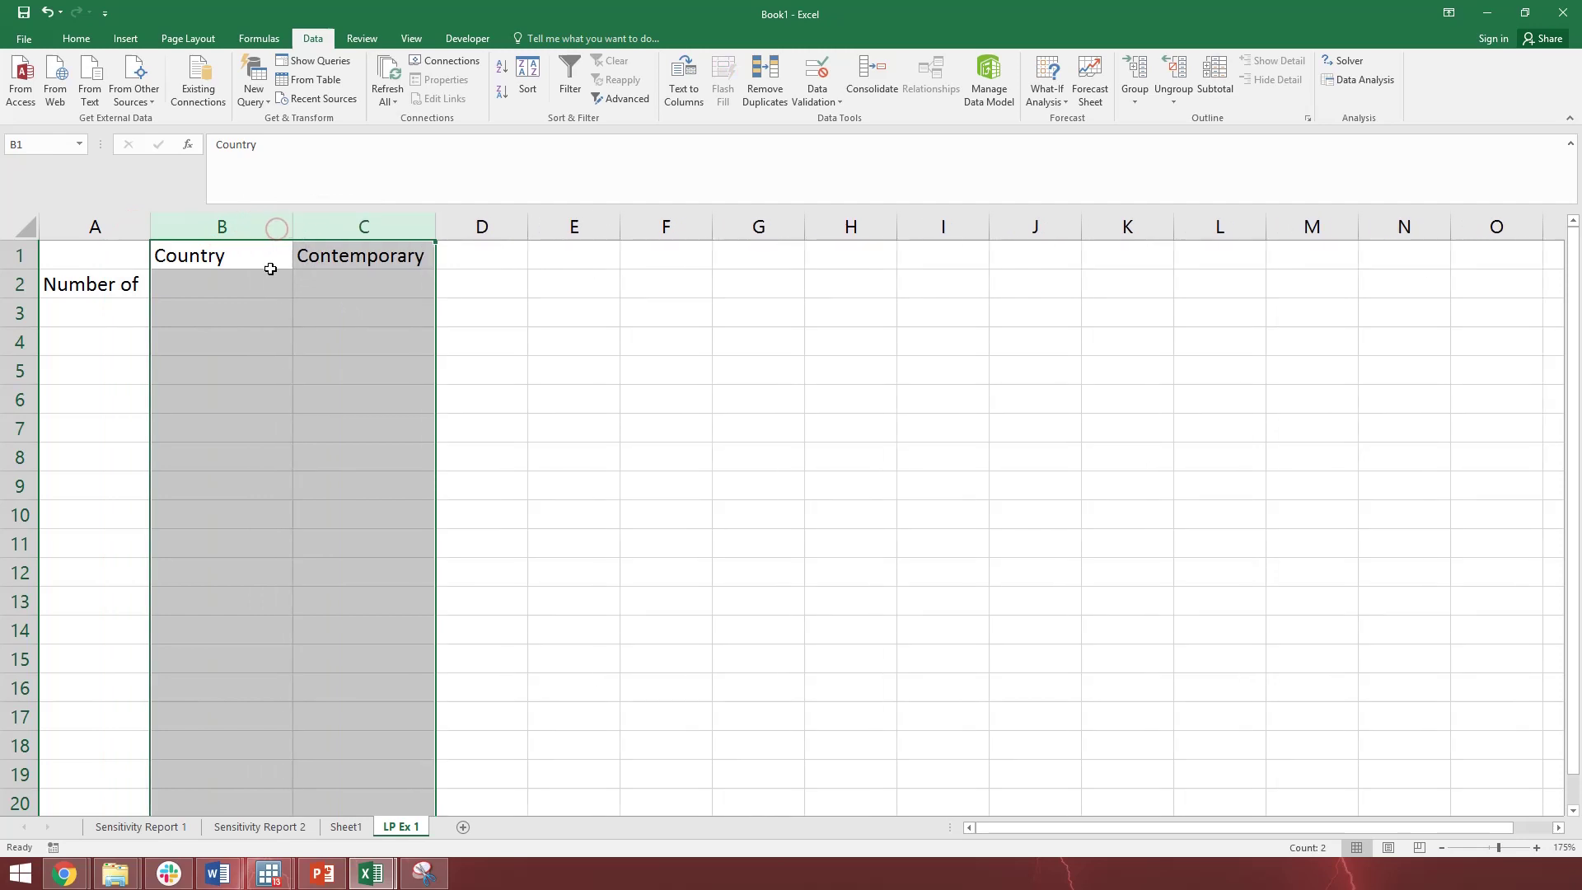
Fill the decision cells B2:C2 light blue.
drag(269, 283, 318, 280)
click(76, 39)
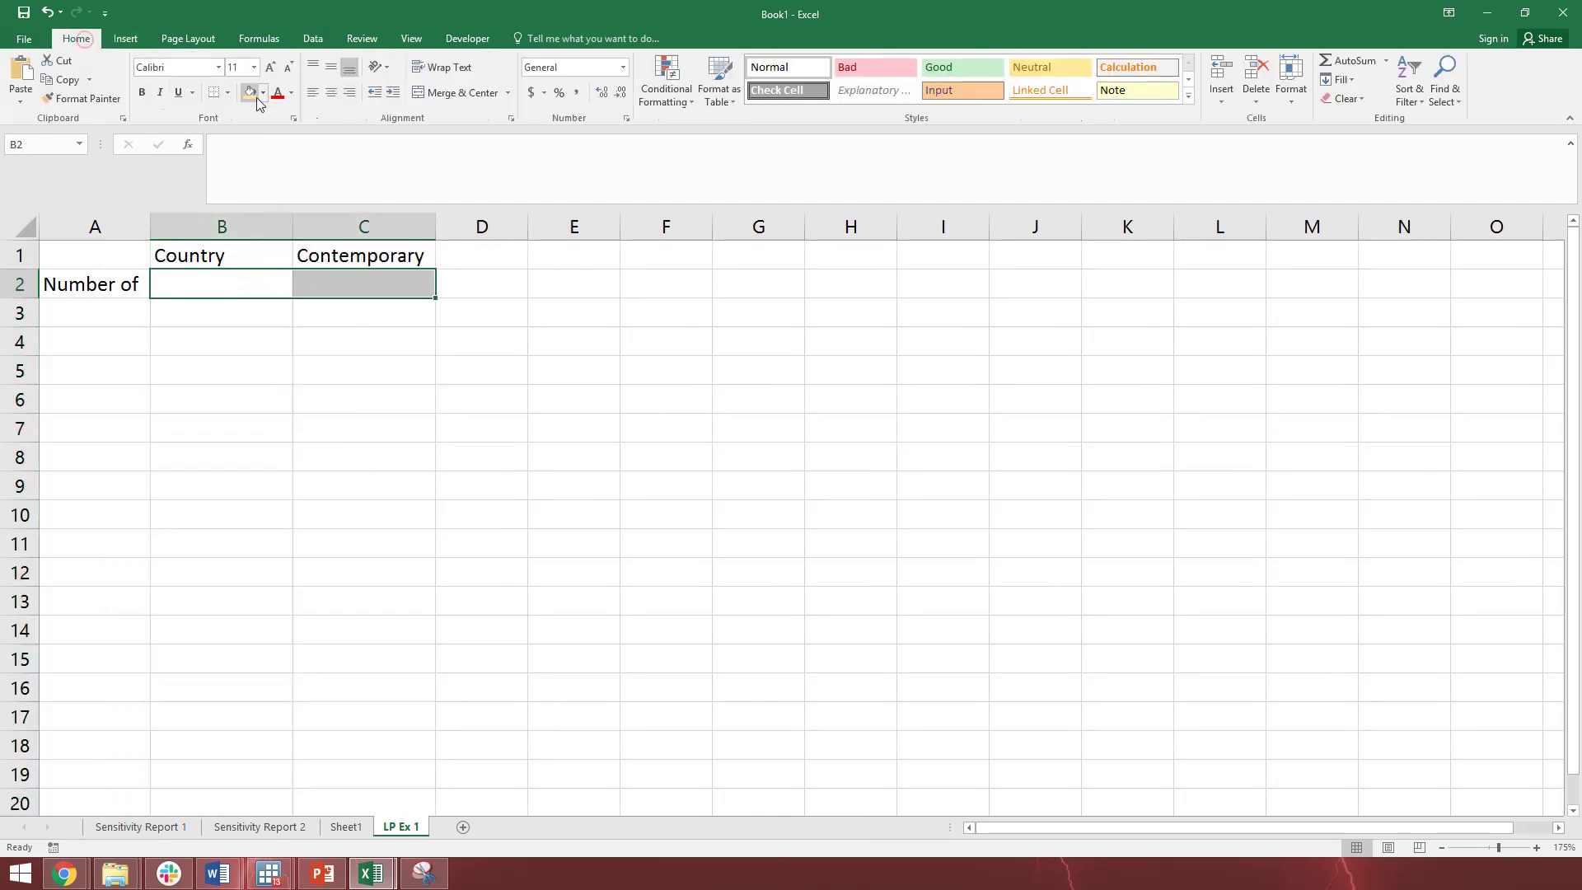
click(261, 93)
click(307, 159)
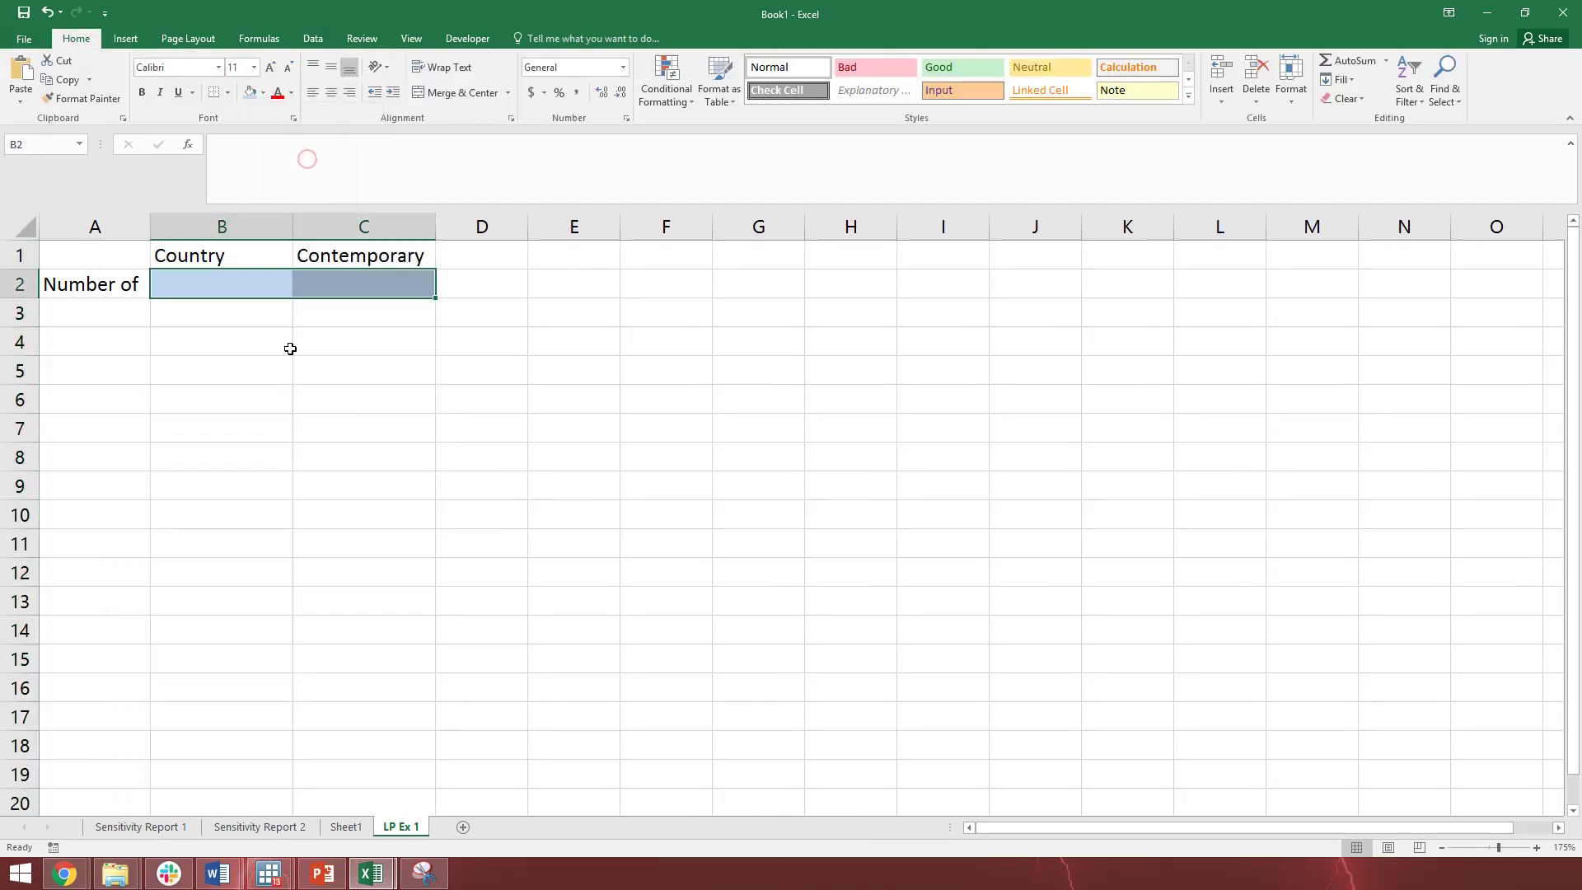
click(313, 286)
Label cell A4 'Revenue'.
click(102, 347)
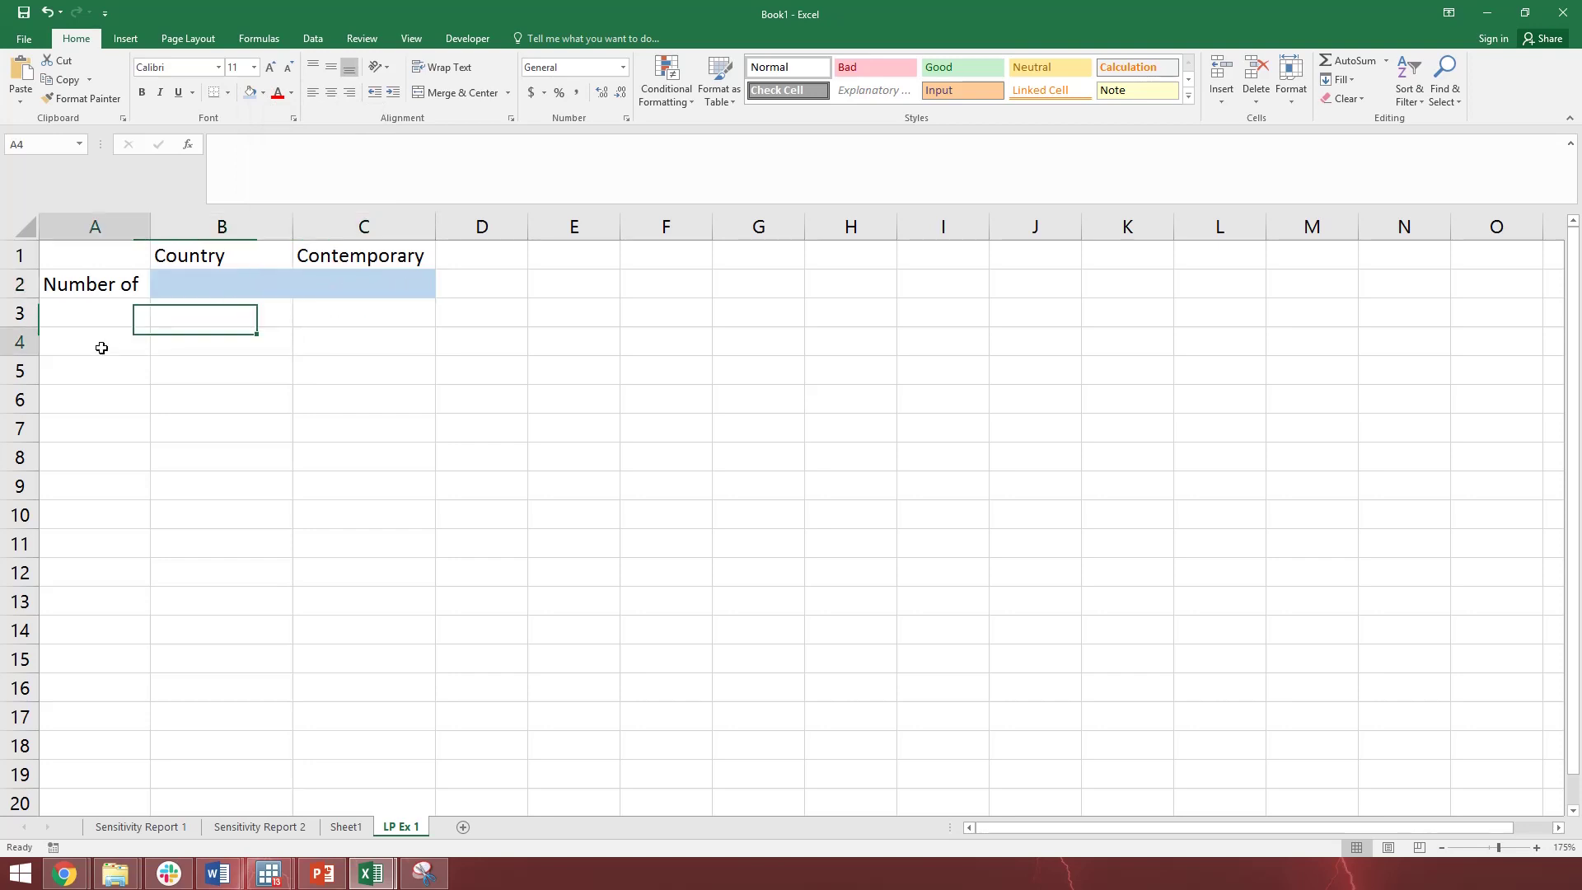
text(Revenue)
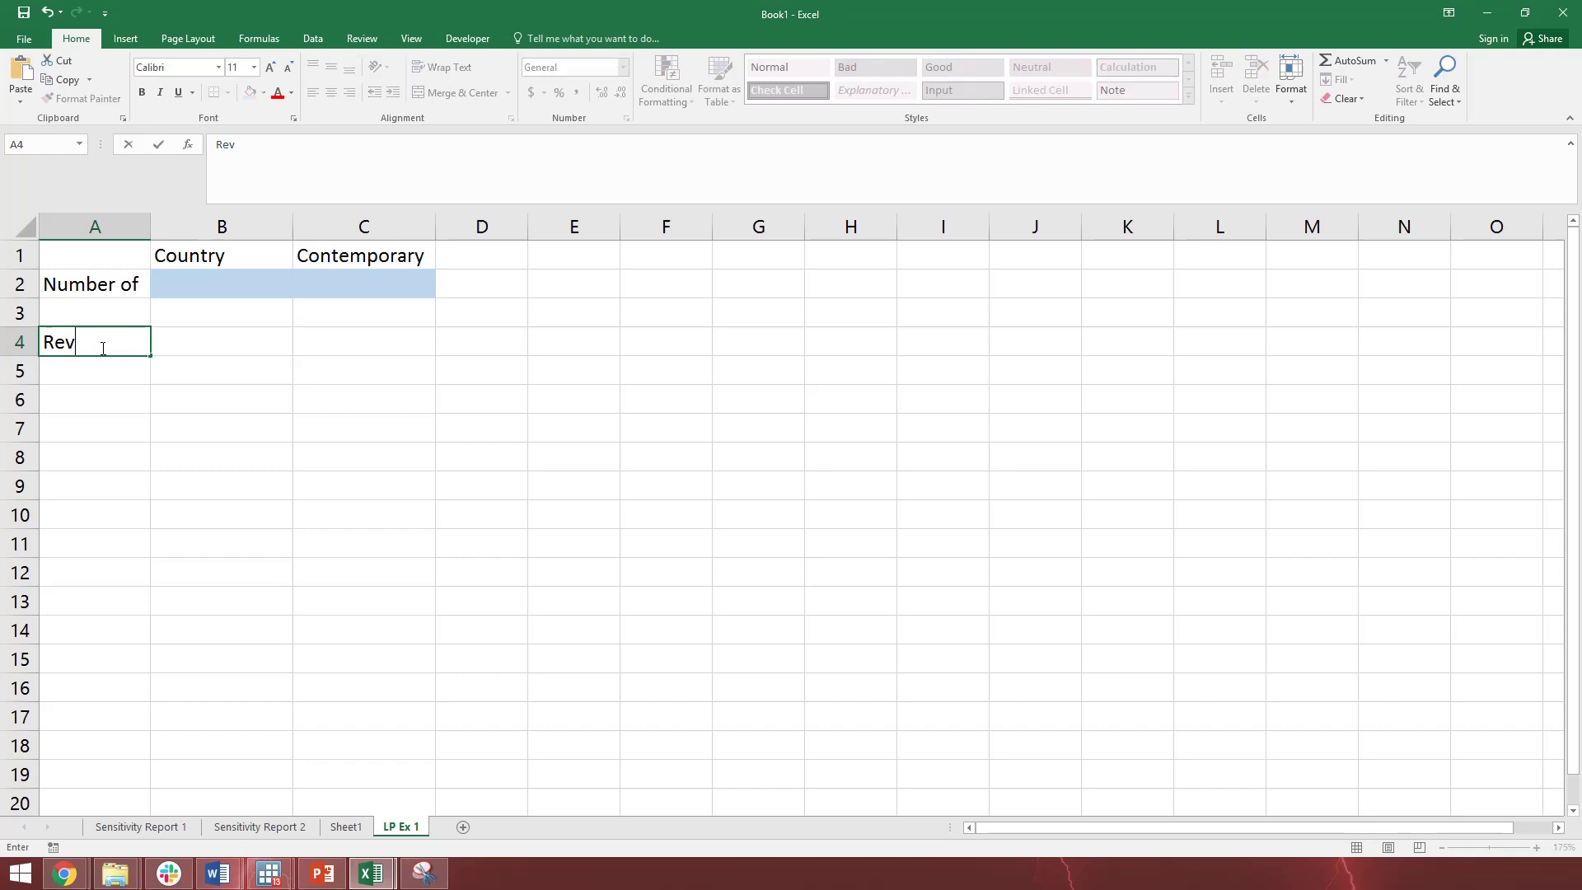
key(BackSpace)
key(BackSpace)
key(BackSpace)
key(BackSpace)
text(enue)
key(Tab)
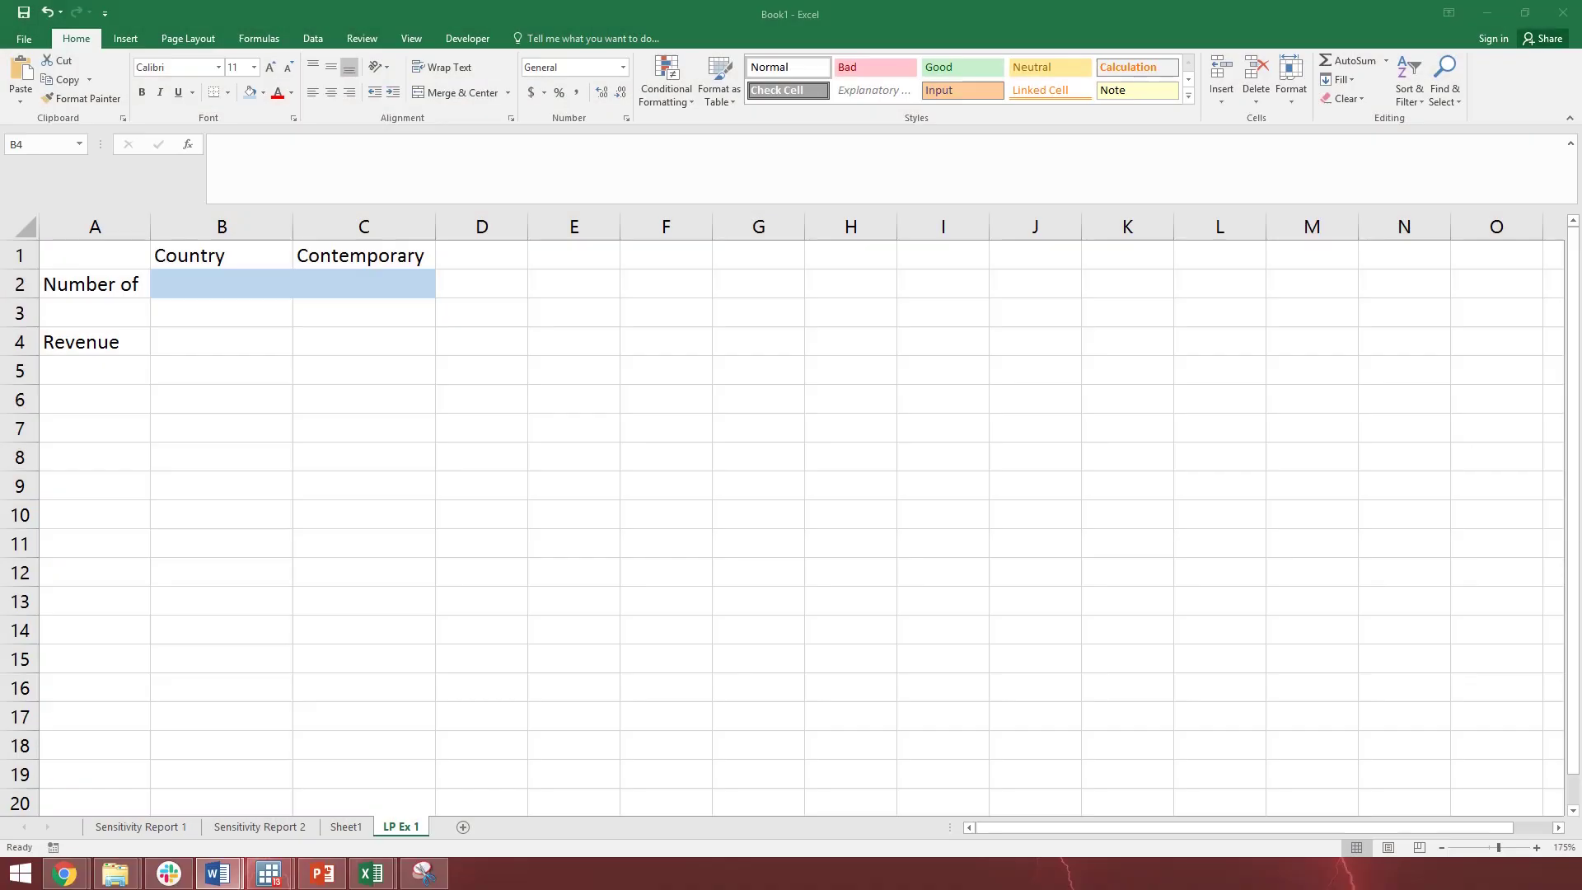
Enter revenues 350 and 450 in B4:C4 and label D3 'Total Revenue'.
click(194, 339)
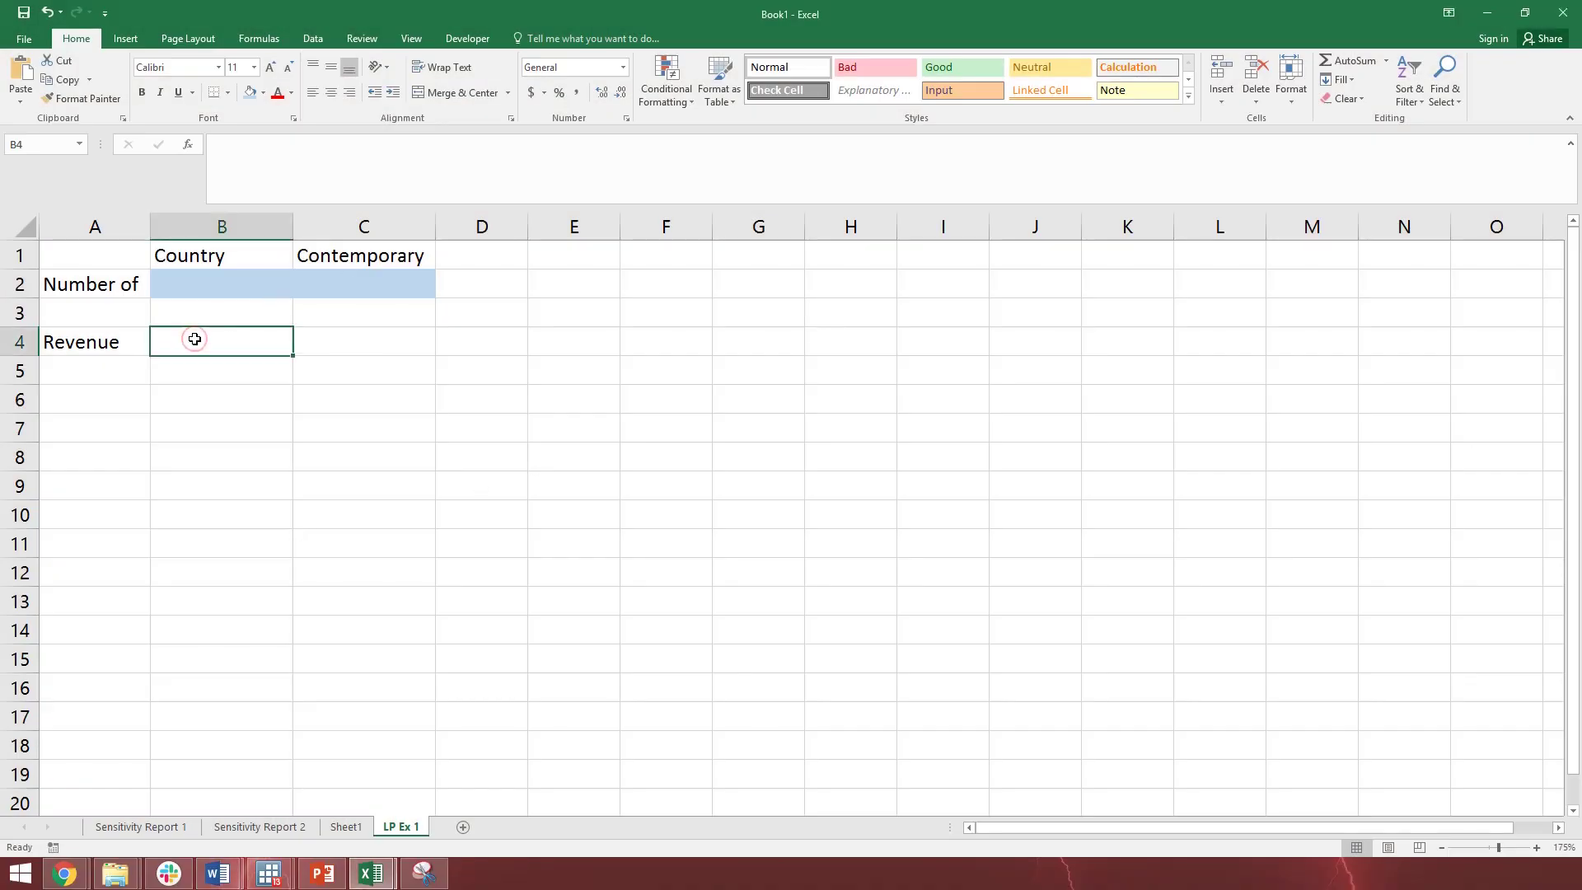
text(350)
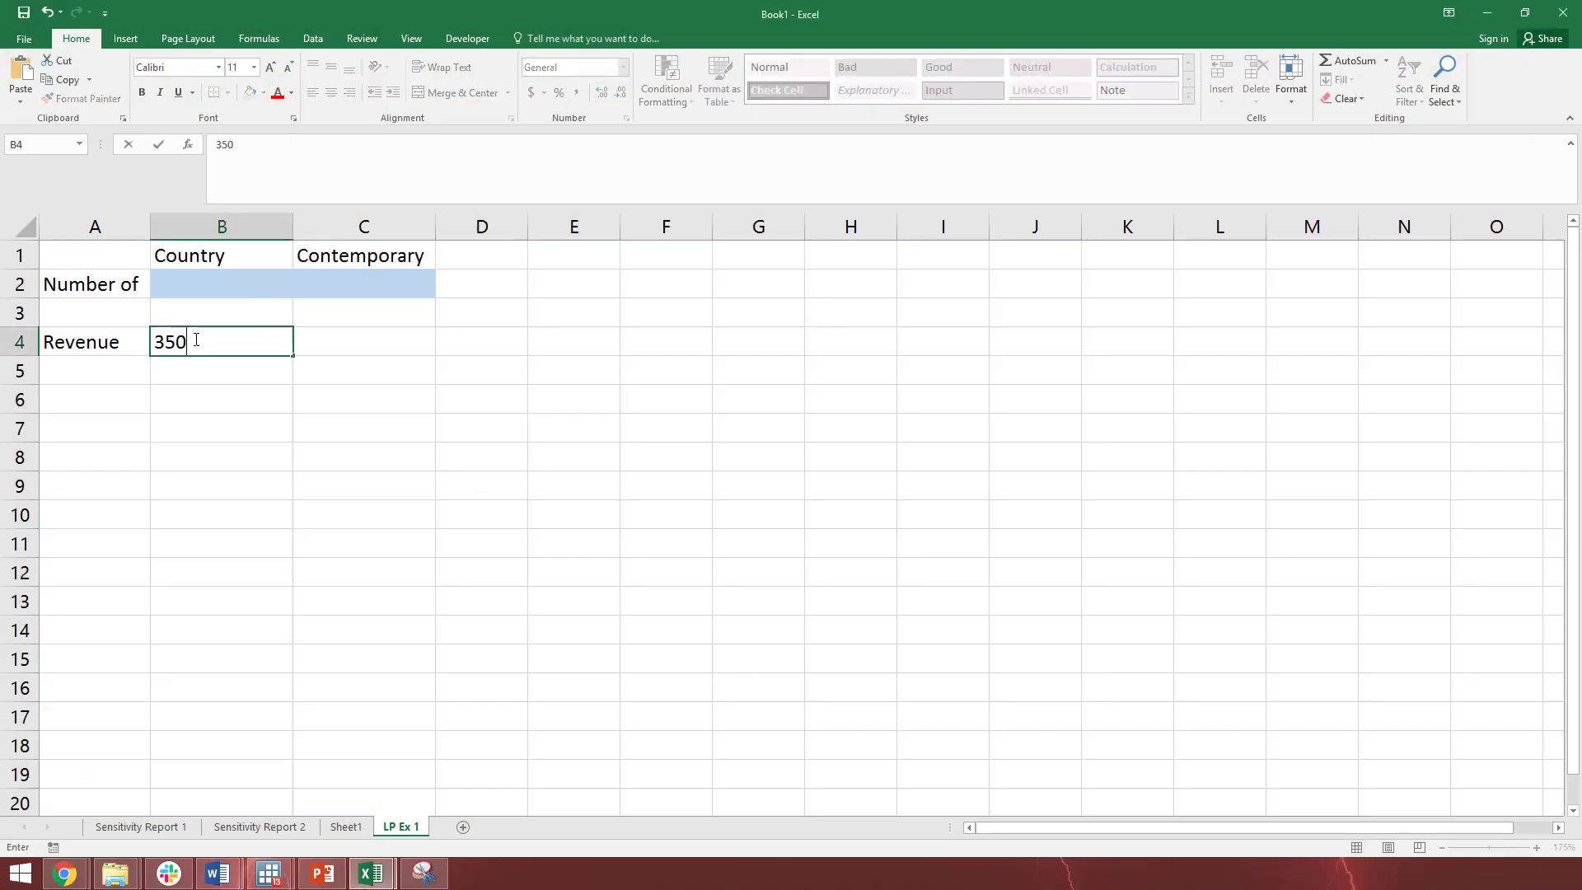
key(Tab)
text(450)
key(Tab)
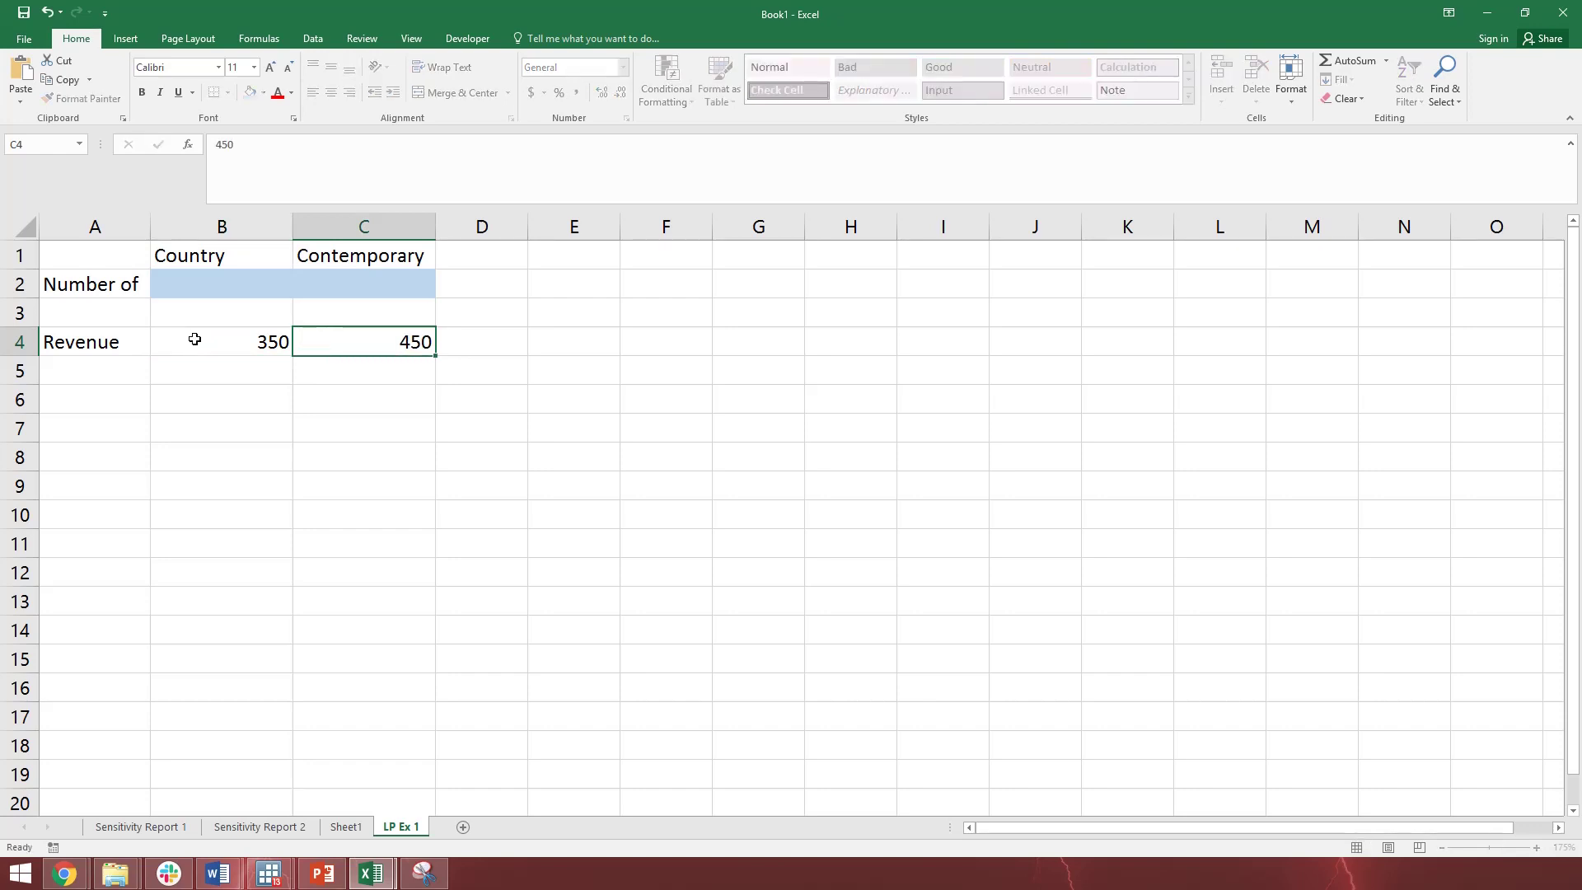
key(Tab)
key(Up)
key(Left)
text(To)
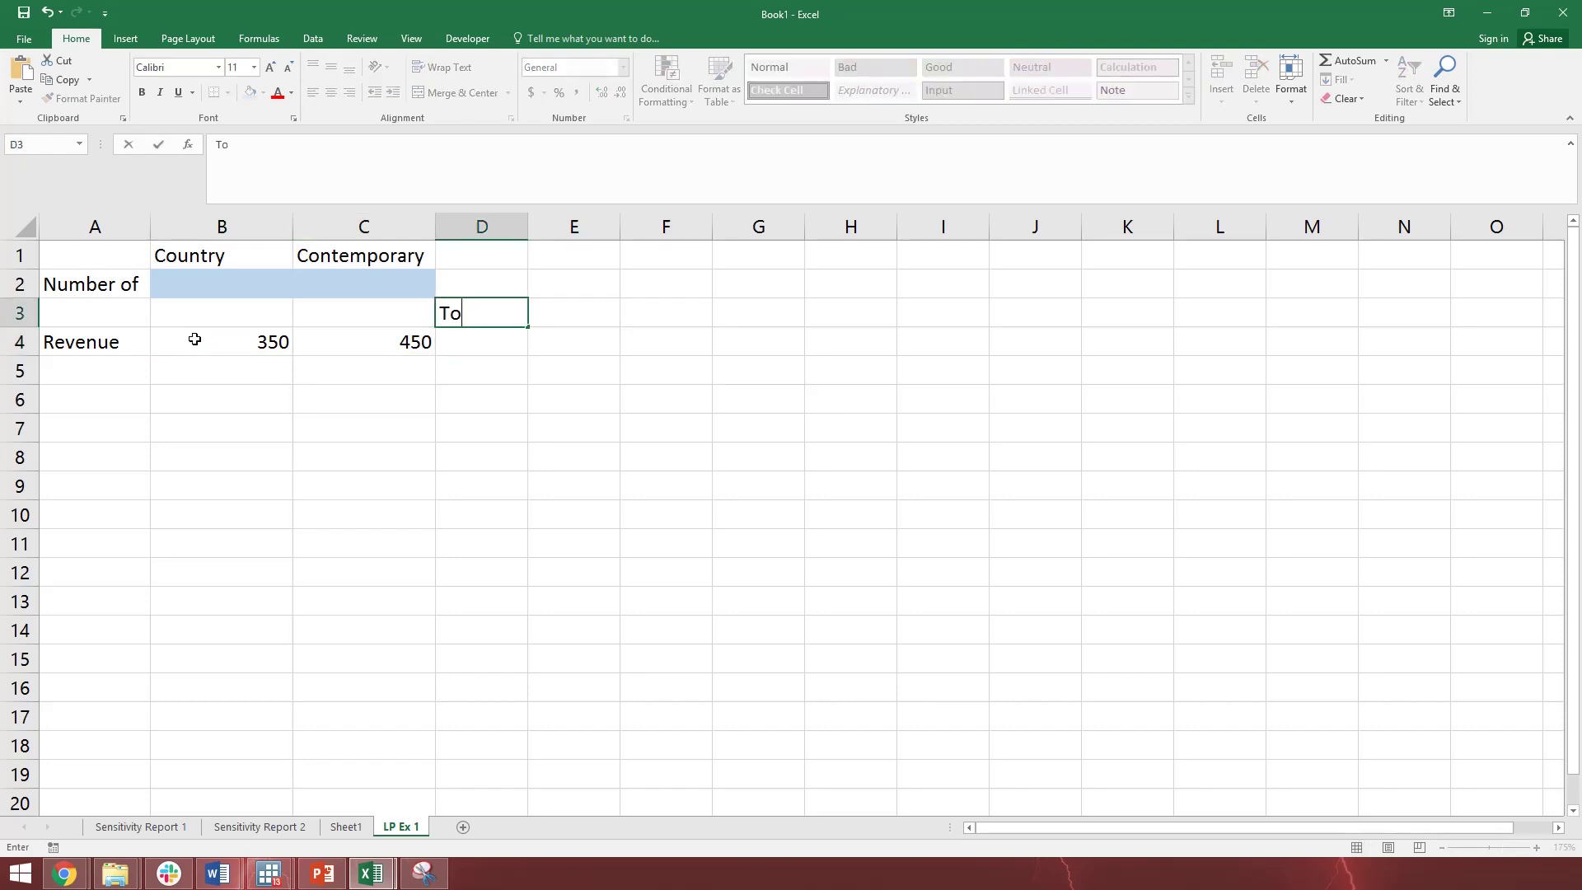
text(tal Reven)
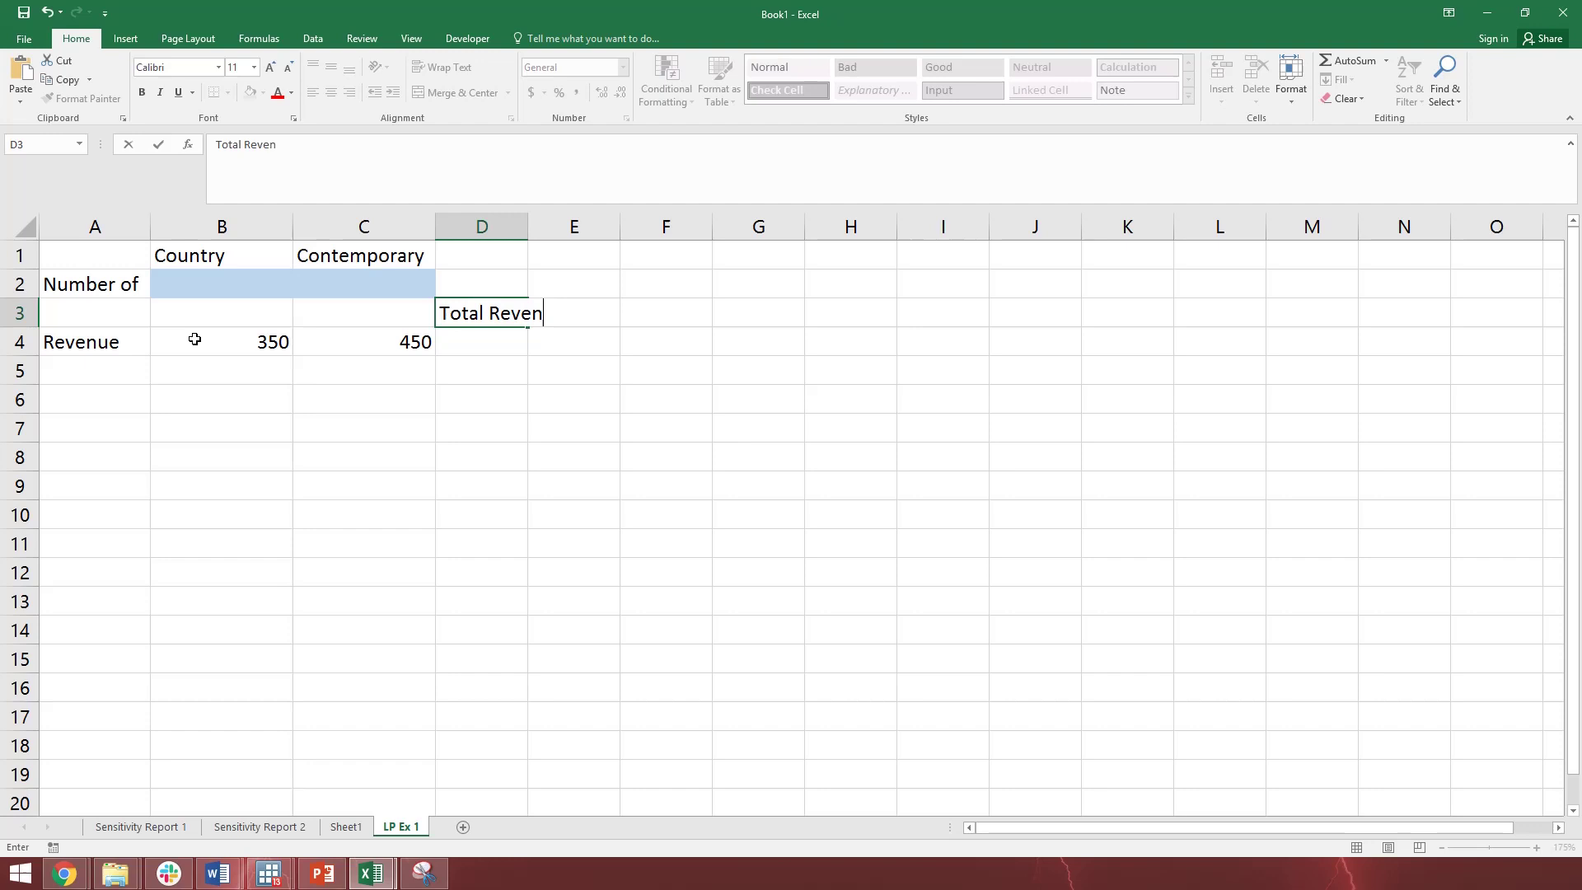
text(ue)
key(Return)
Put =SUMPRODUCT(B4:C4,$B$2:$C$2) in D4.
text(=)
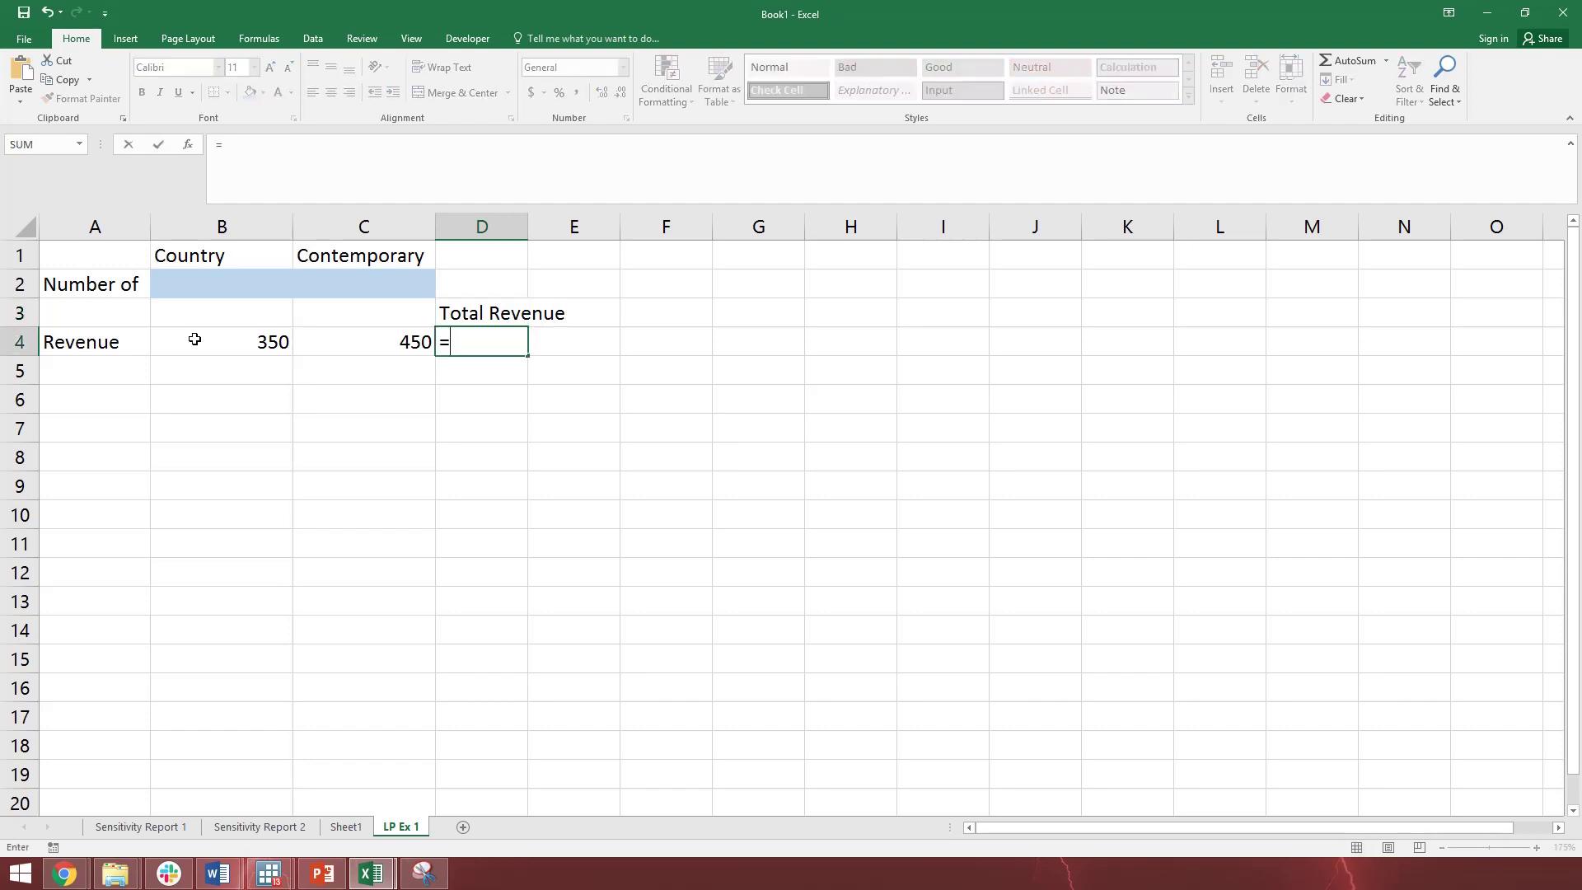
text(sumproduct()
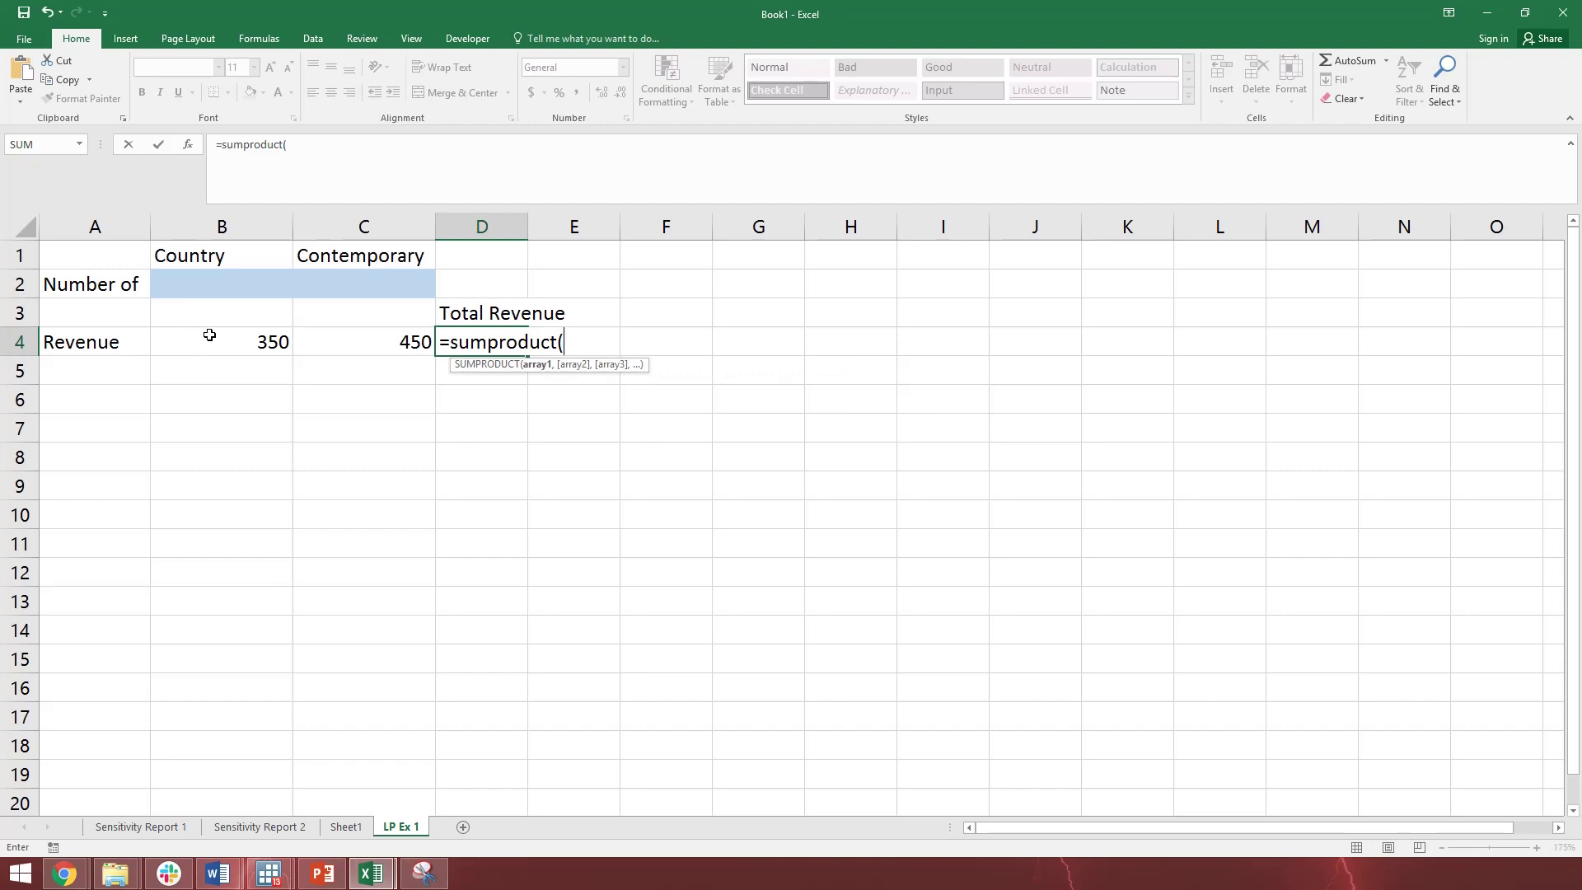
drag(212, 335, 329, 341)
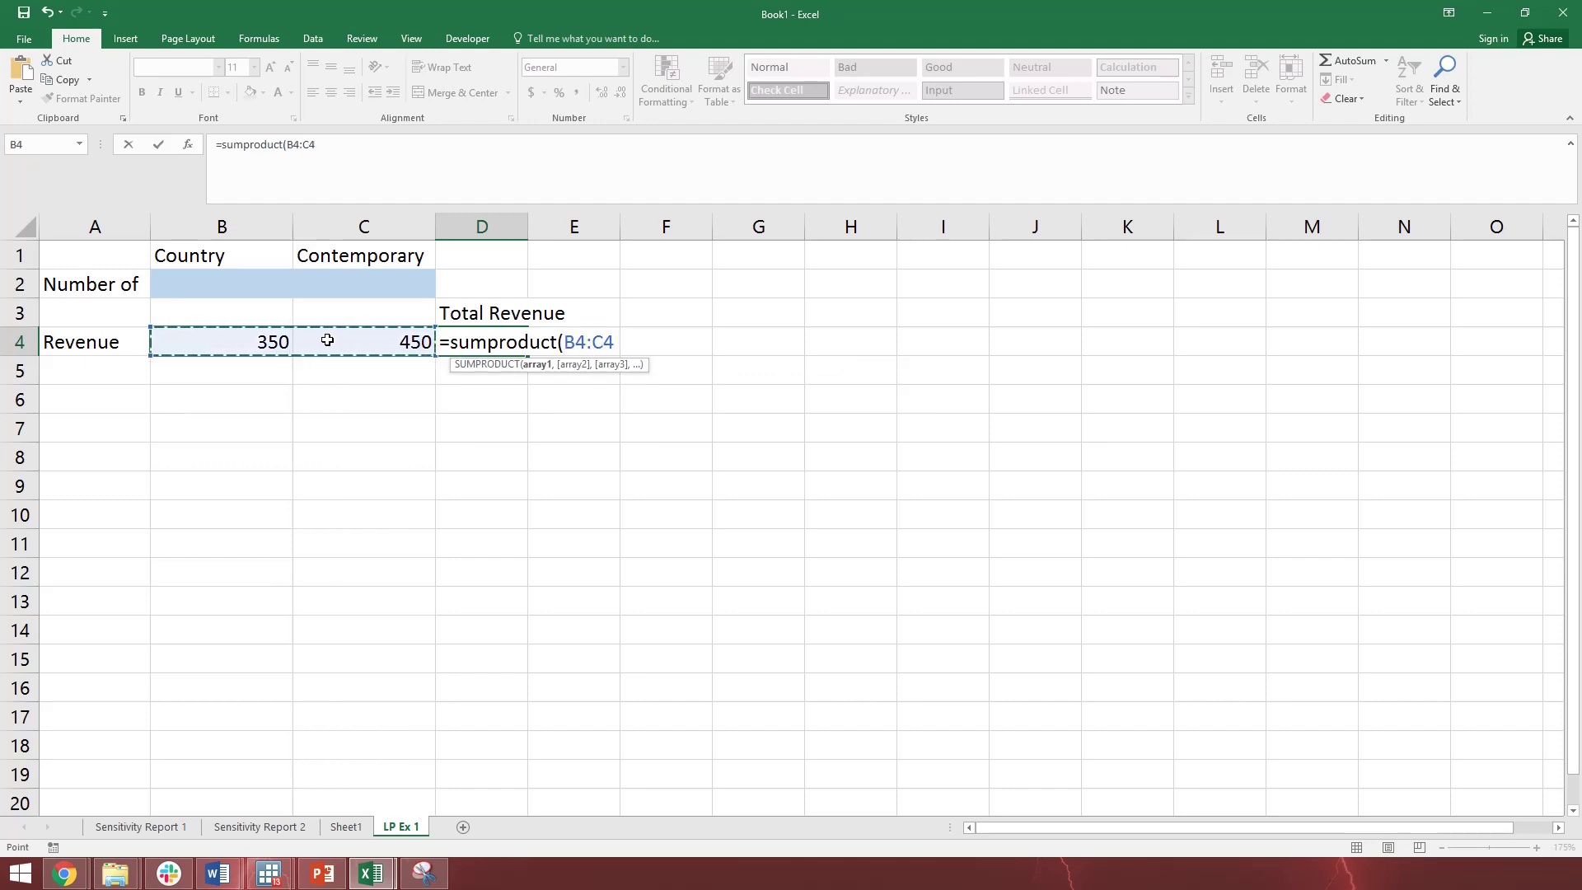
text(,)
drag(264, 286, 313, 281)
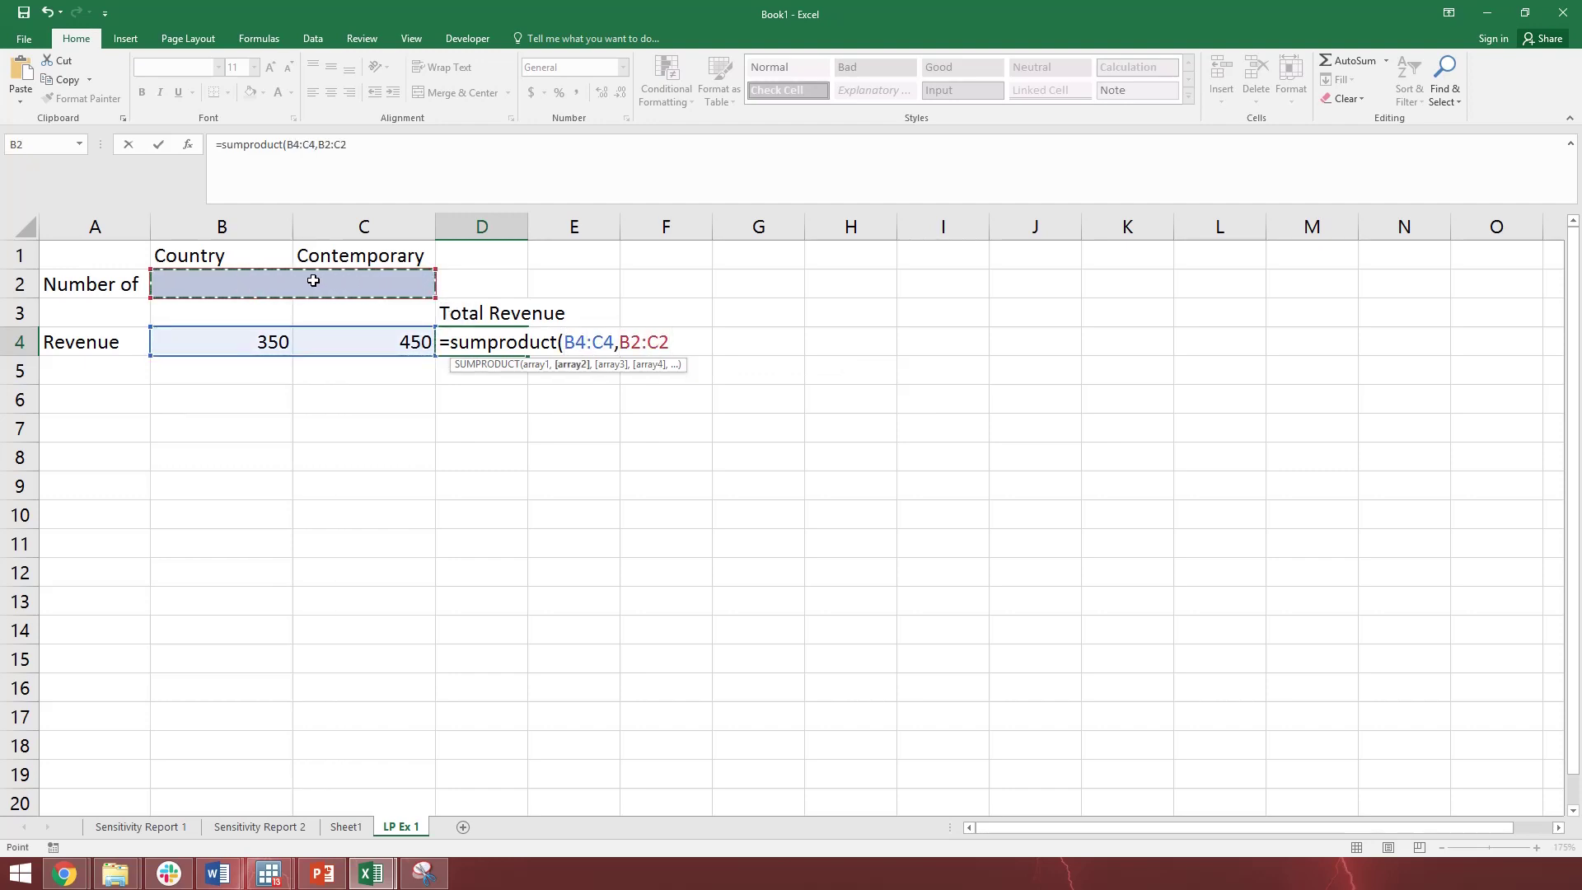
key(F4)
text())
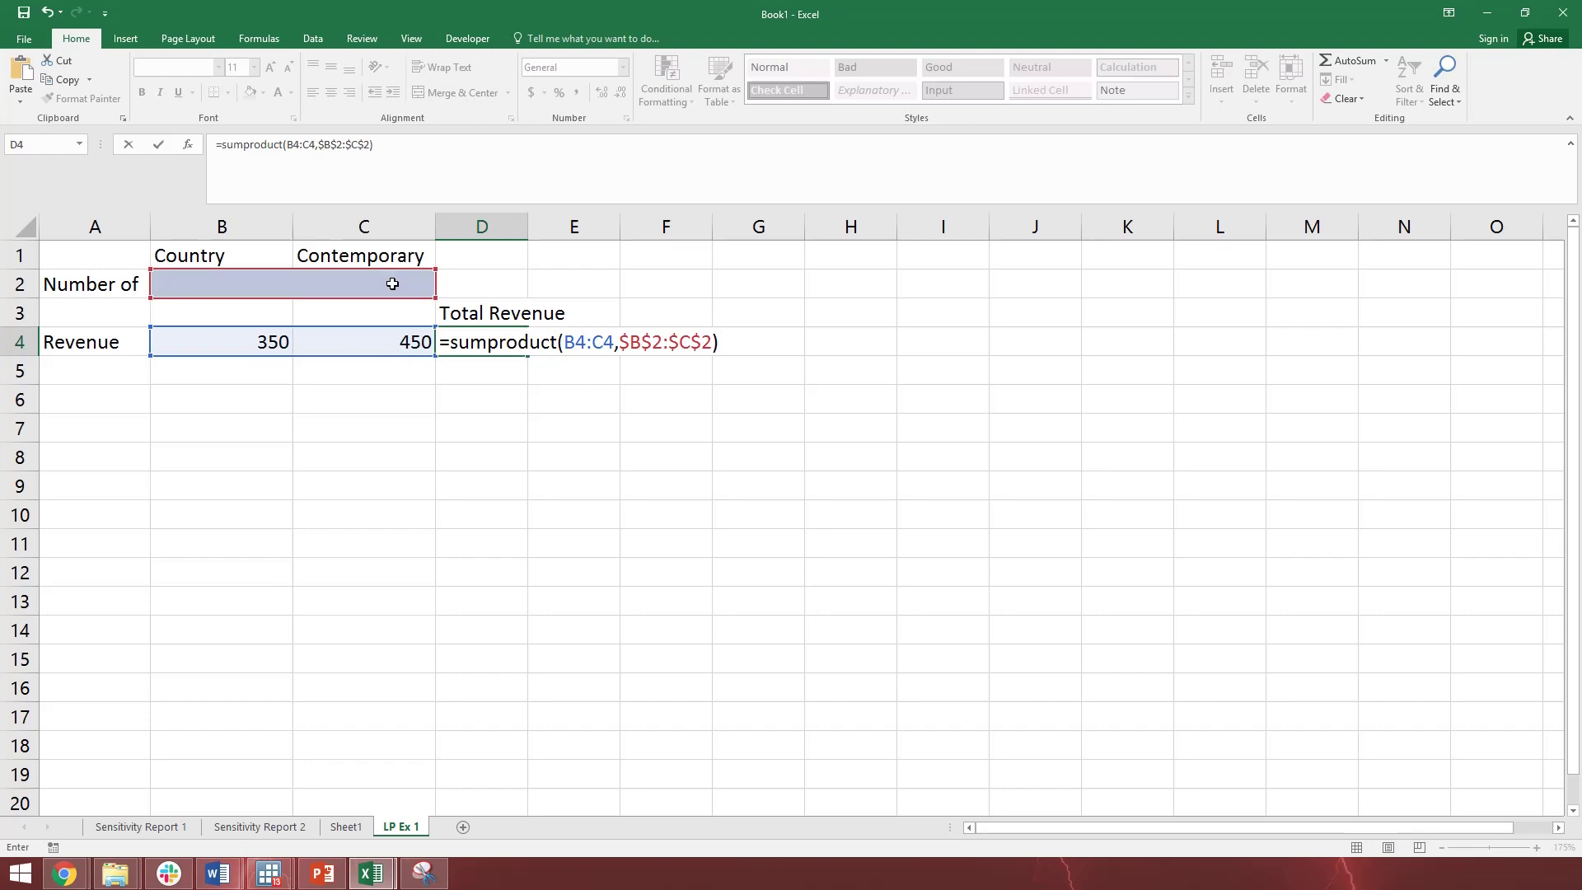
key(ctrl+Return)
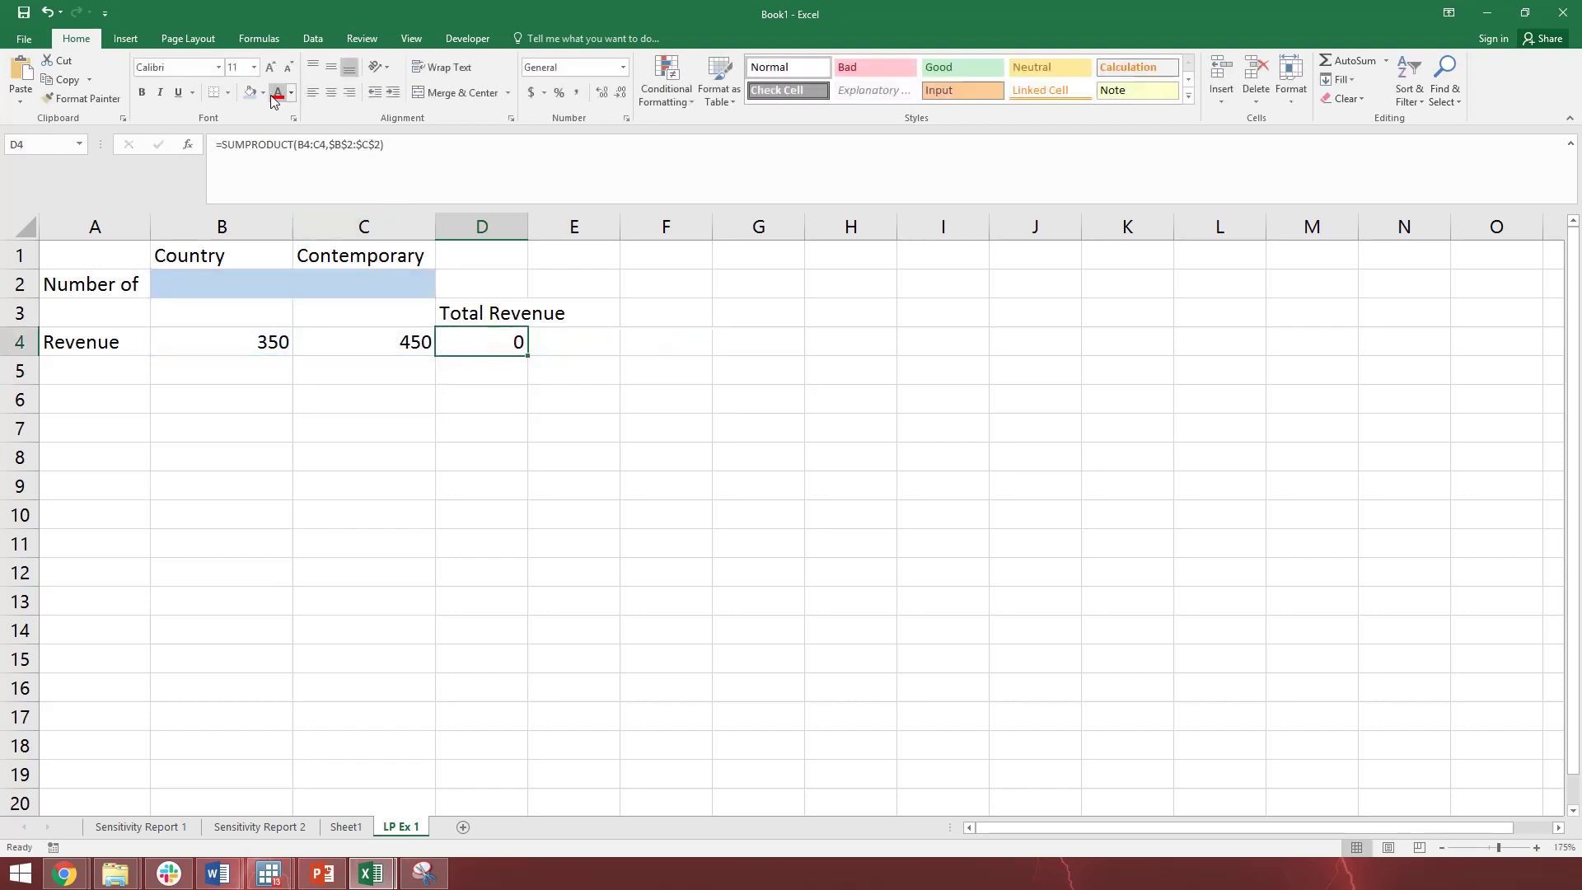
Shade D4 light green and widen column D.
click(264, 93)
click(375, 153)
click(635, 370)
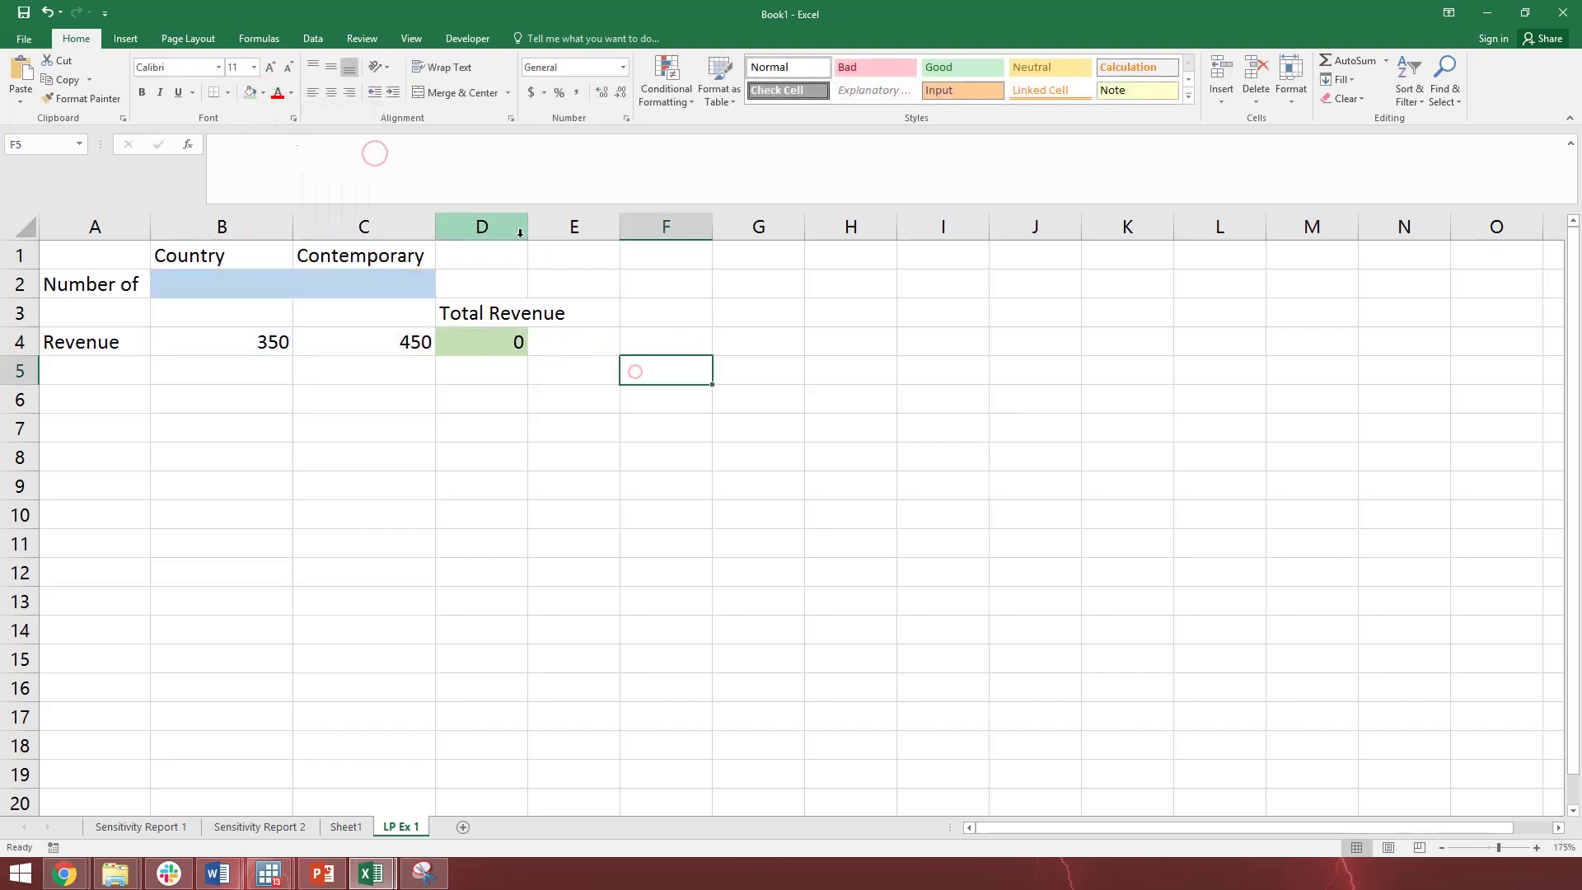
drag(528, 233, 573, 235)
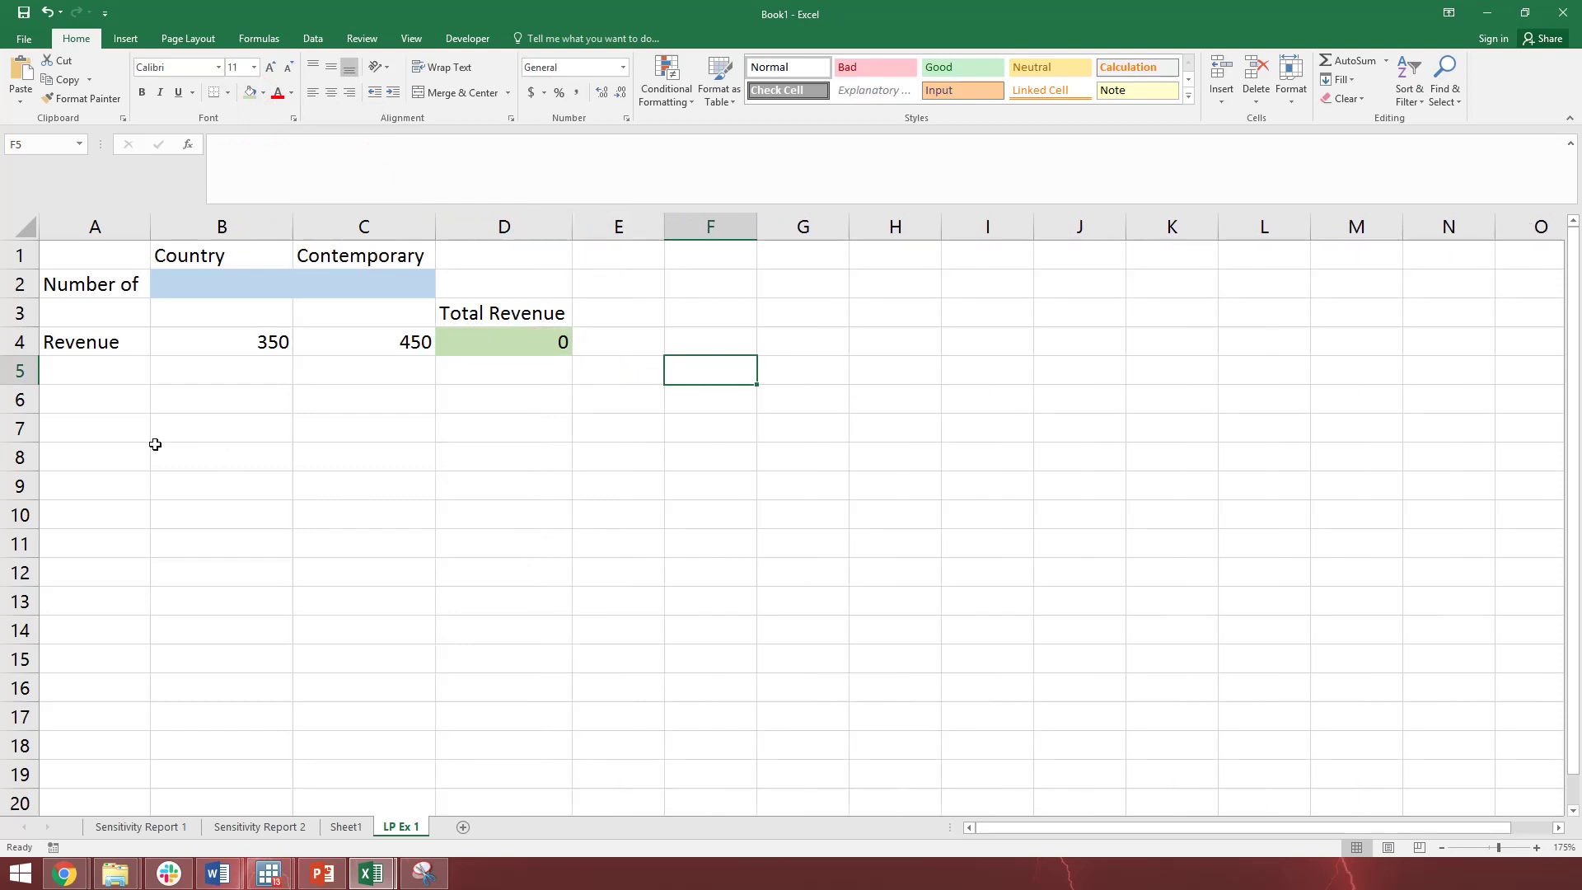
Enter row labels Router, Sander and Polisher in A7:A9.
click(93, 407)
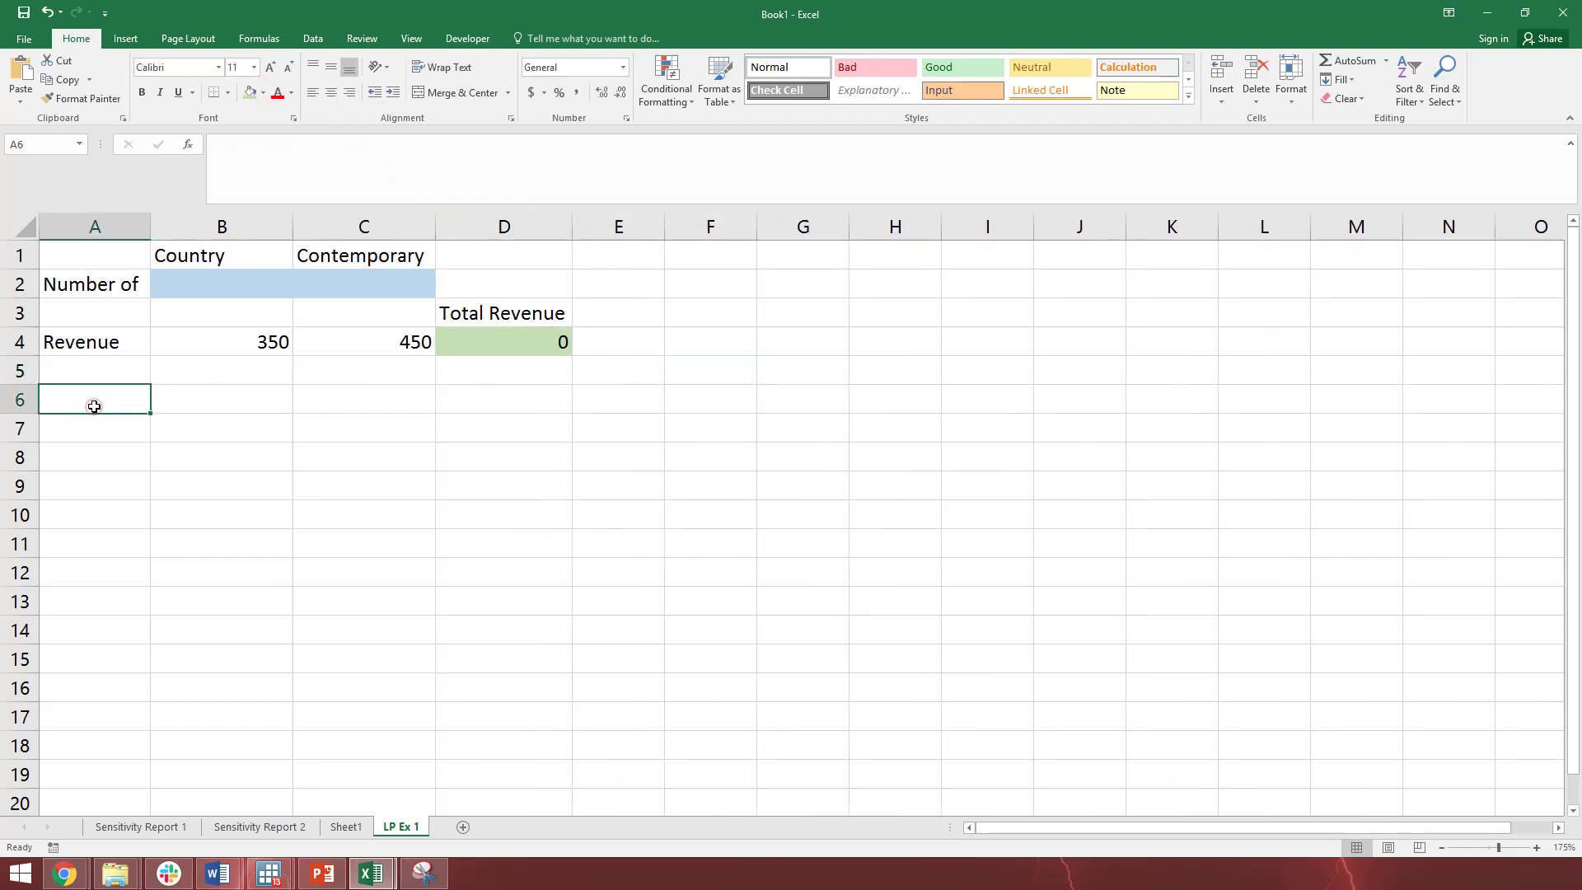
key(Down)
text(Route)
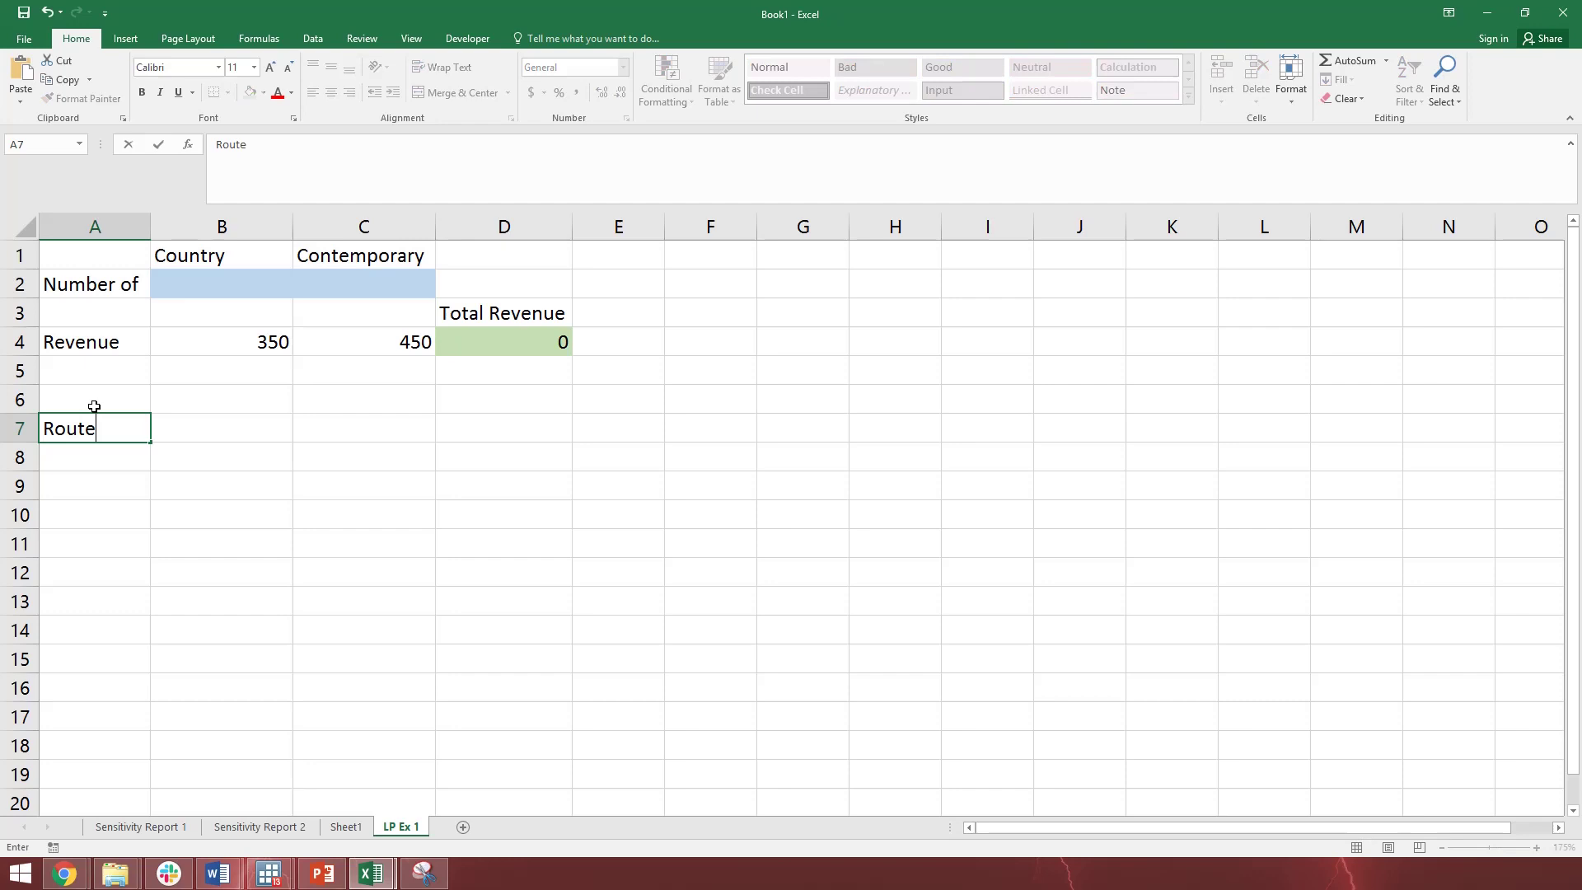
text(r)
key(Return)
text(Sander)
key(Return)
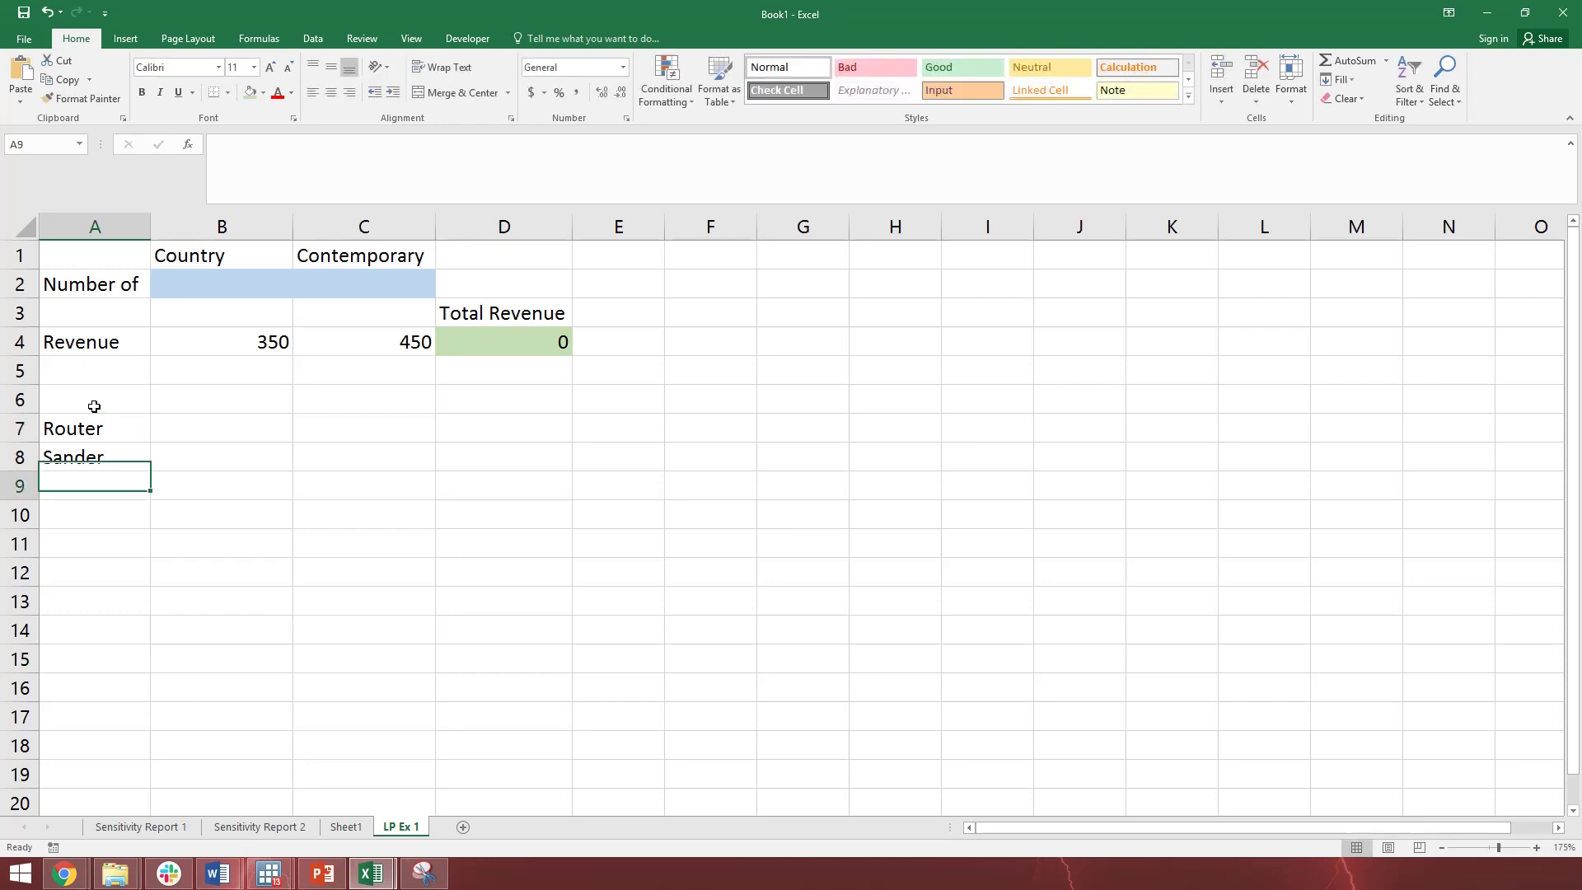
text(Polisher)
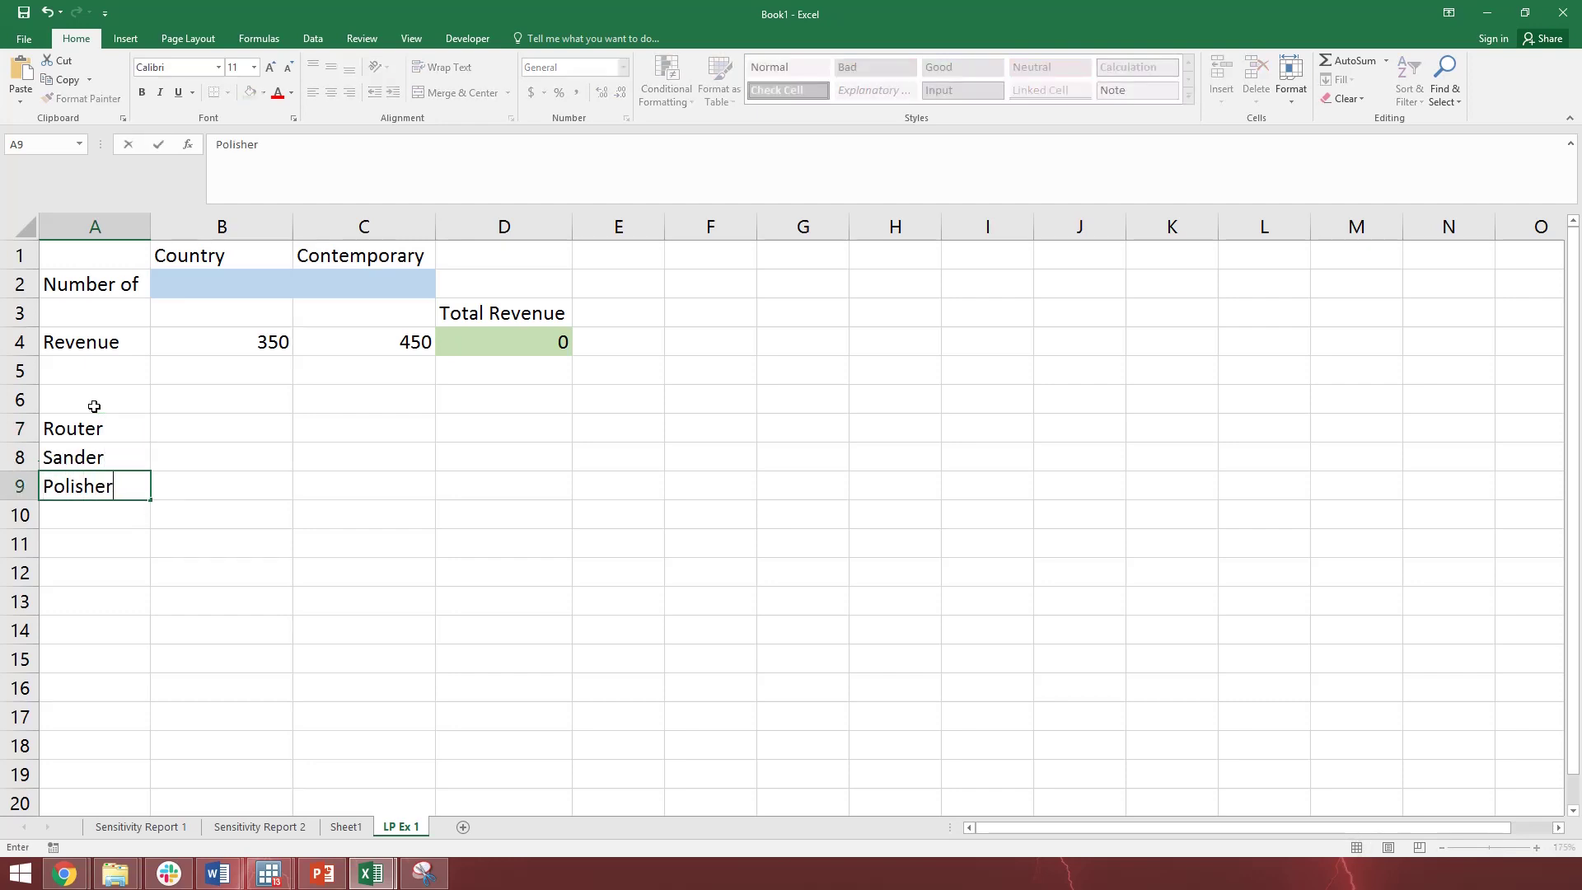
key(Tab)
Enter Country hours 1.5, 3 and 2.5 in B7:B9.
key(Up)
key(Up)
key(Down)
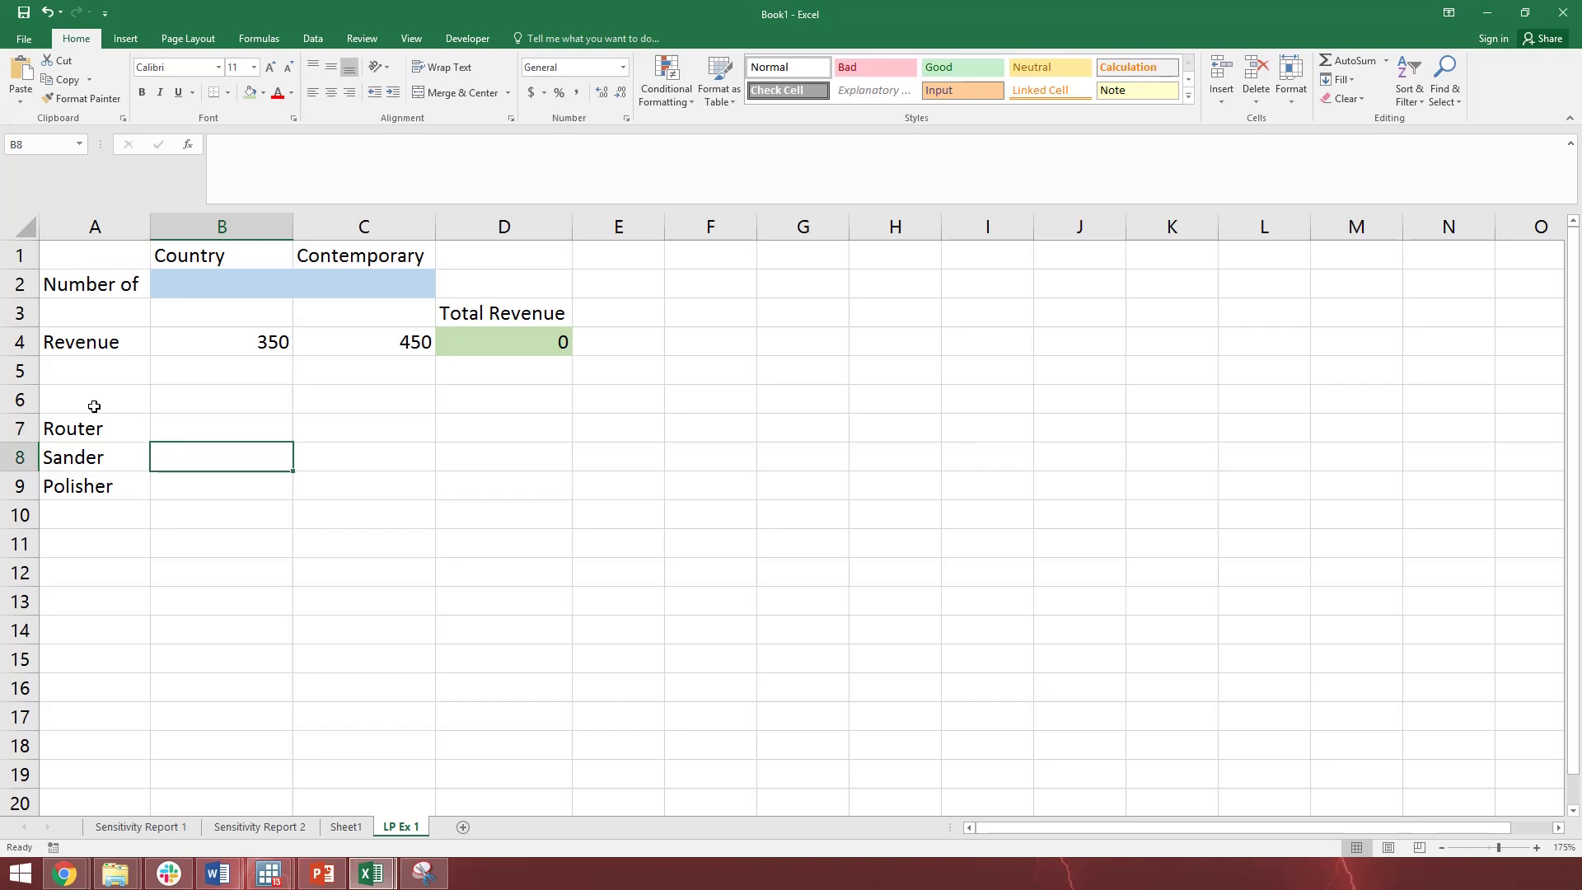
key(Up)
text(1.5)
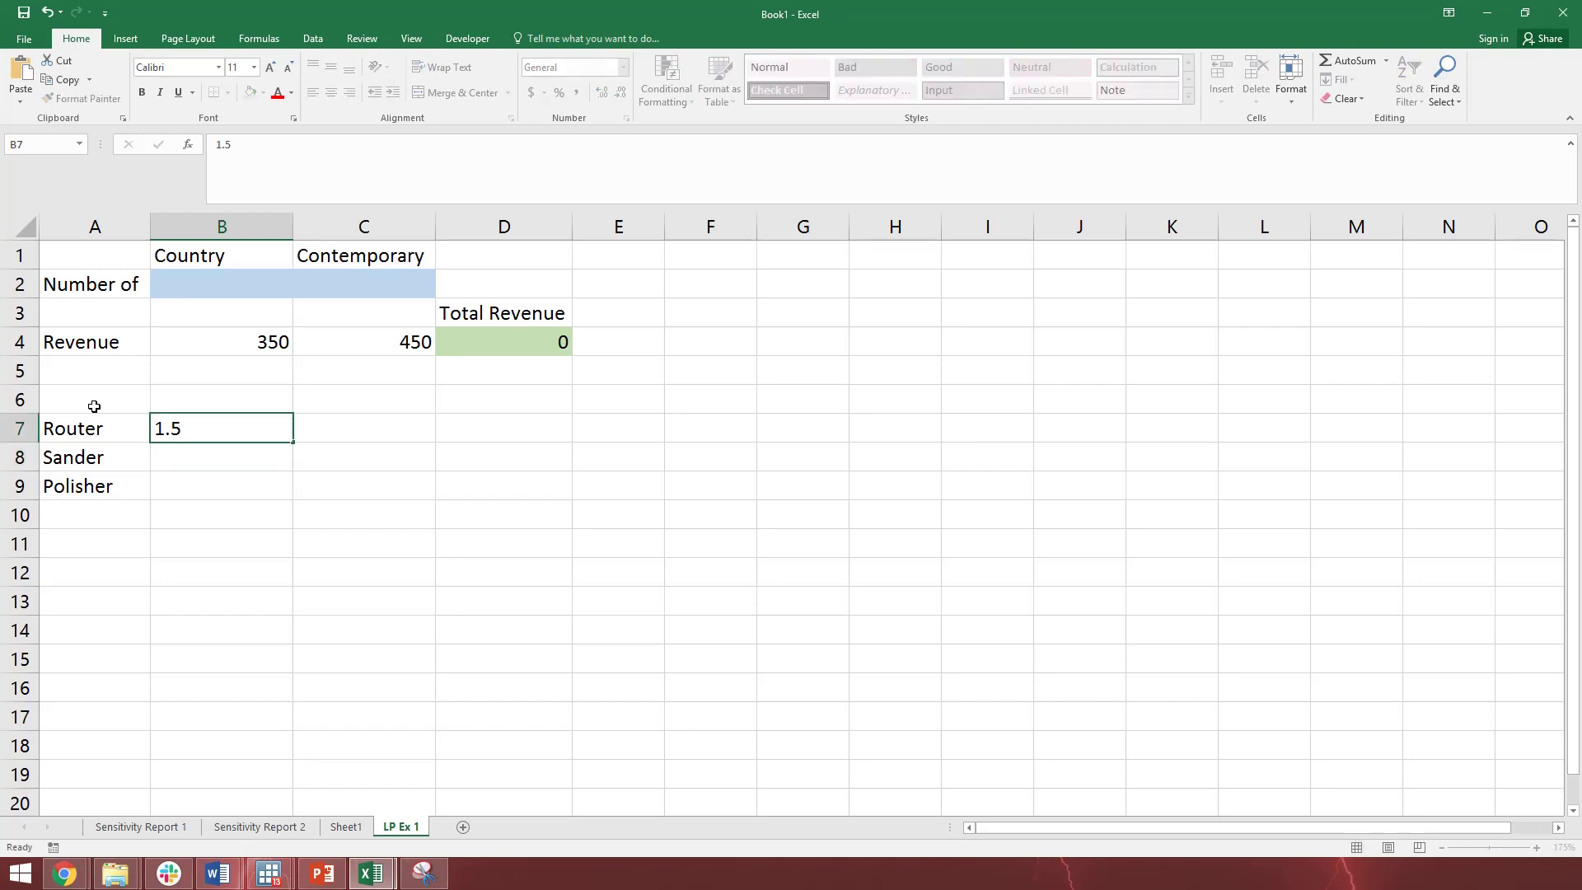
key(Return)
text(3)
key(Return)
text(2.5)
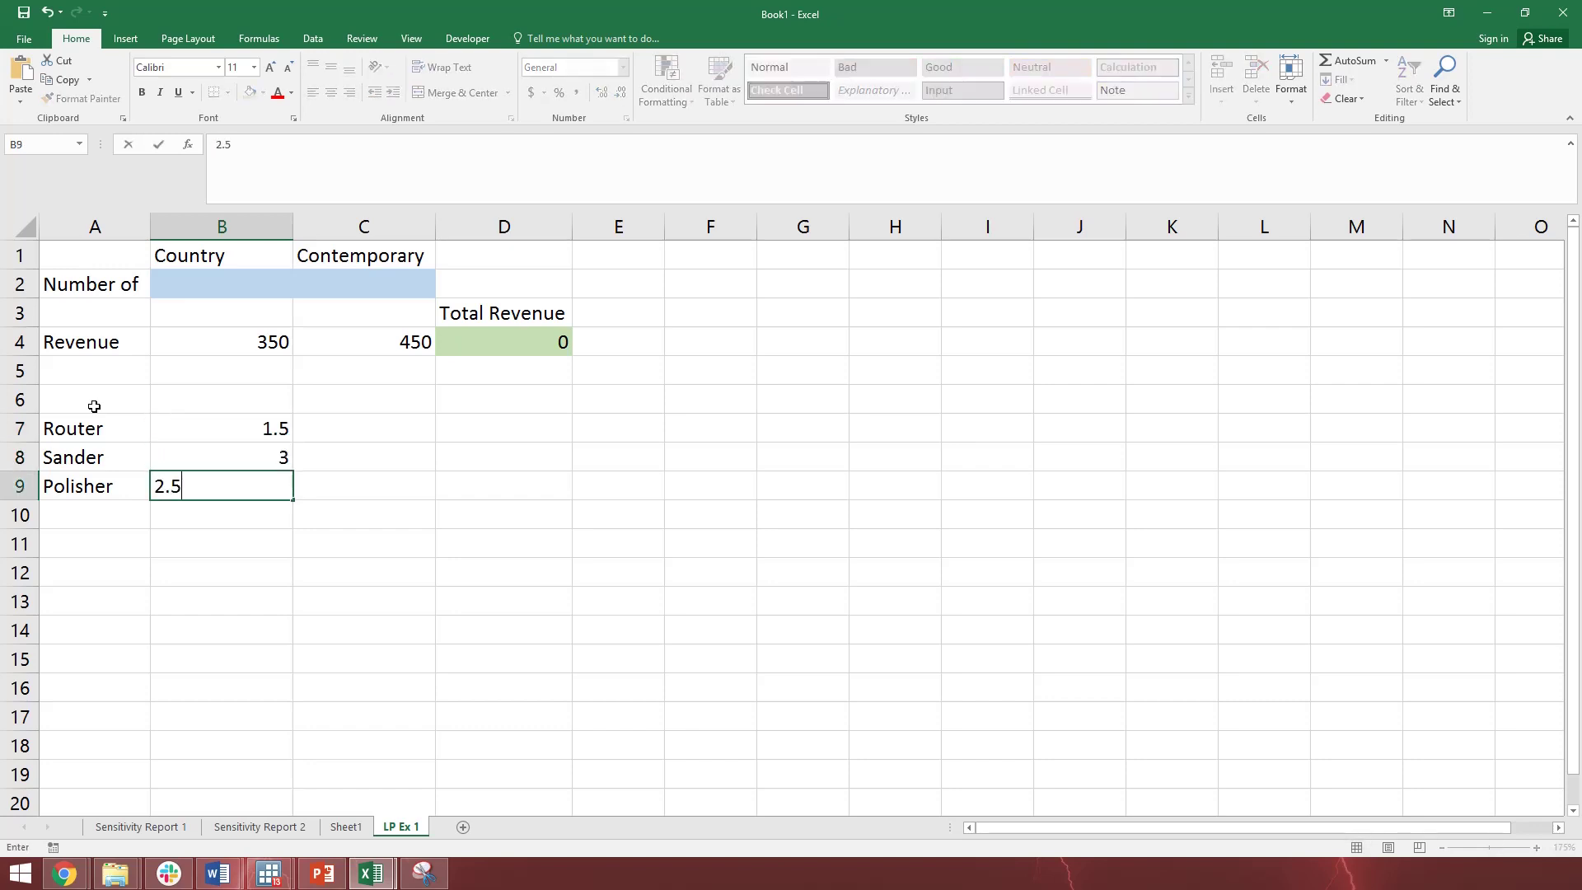
key(Right)
Enter Contemporary hours 2, 4.5 and 1.5 in C7:C9.
key(Up)
key(Up)
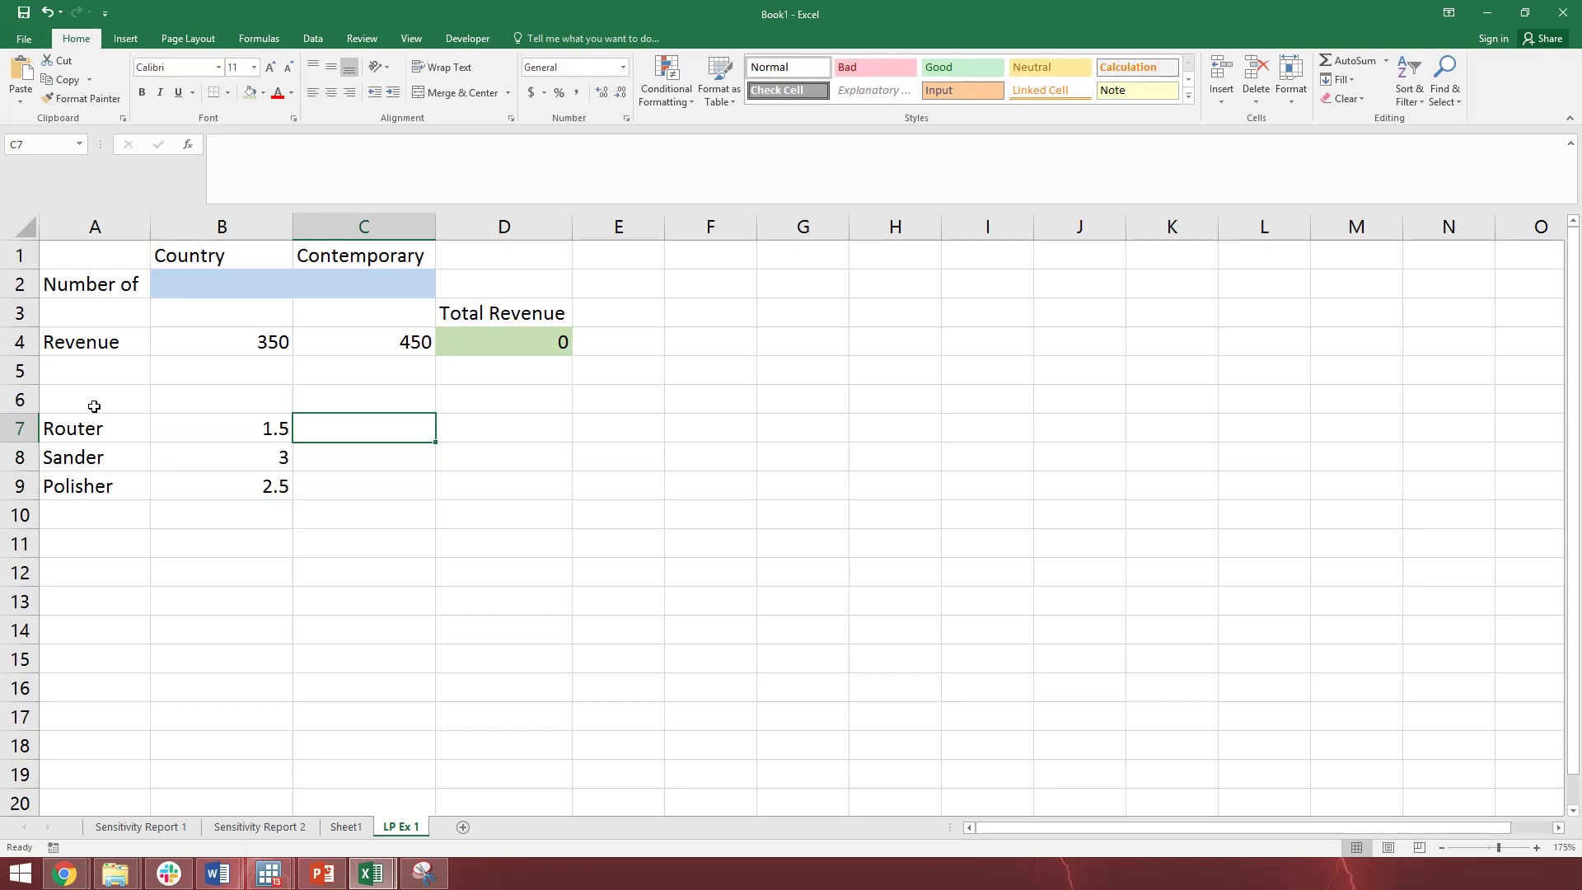
text(2)
key(Return)
text(4.5)
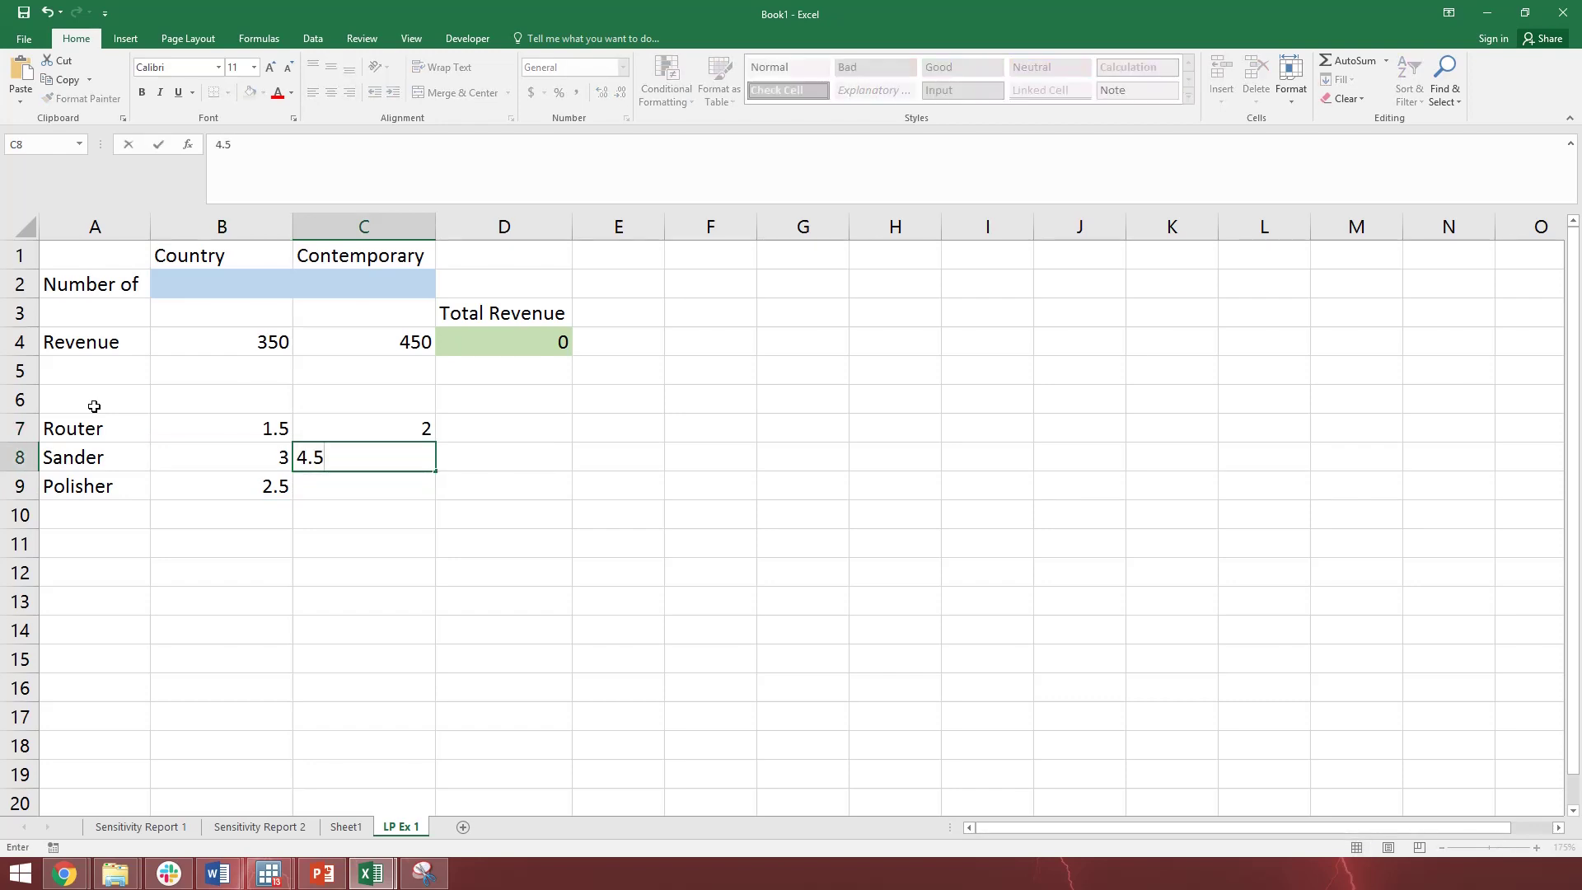
key(Return)
text(1.5)
key(Tab)
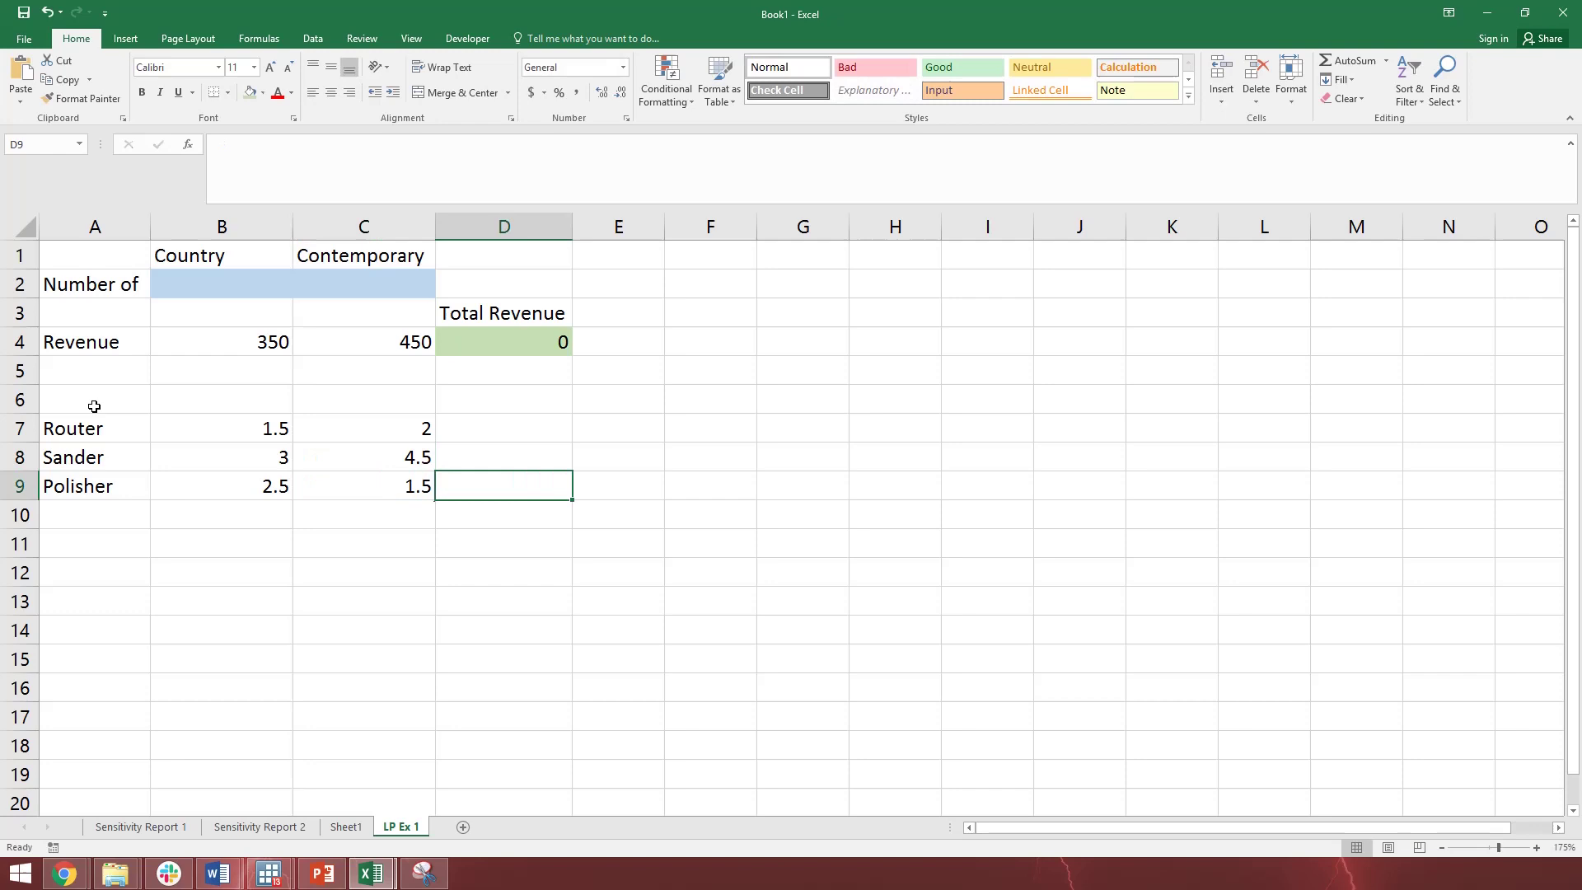
Add headings Time Used in D6 and Time Available in E6.
key(Up)
key(Up)
key(Up)
text(Ti)
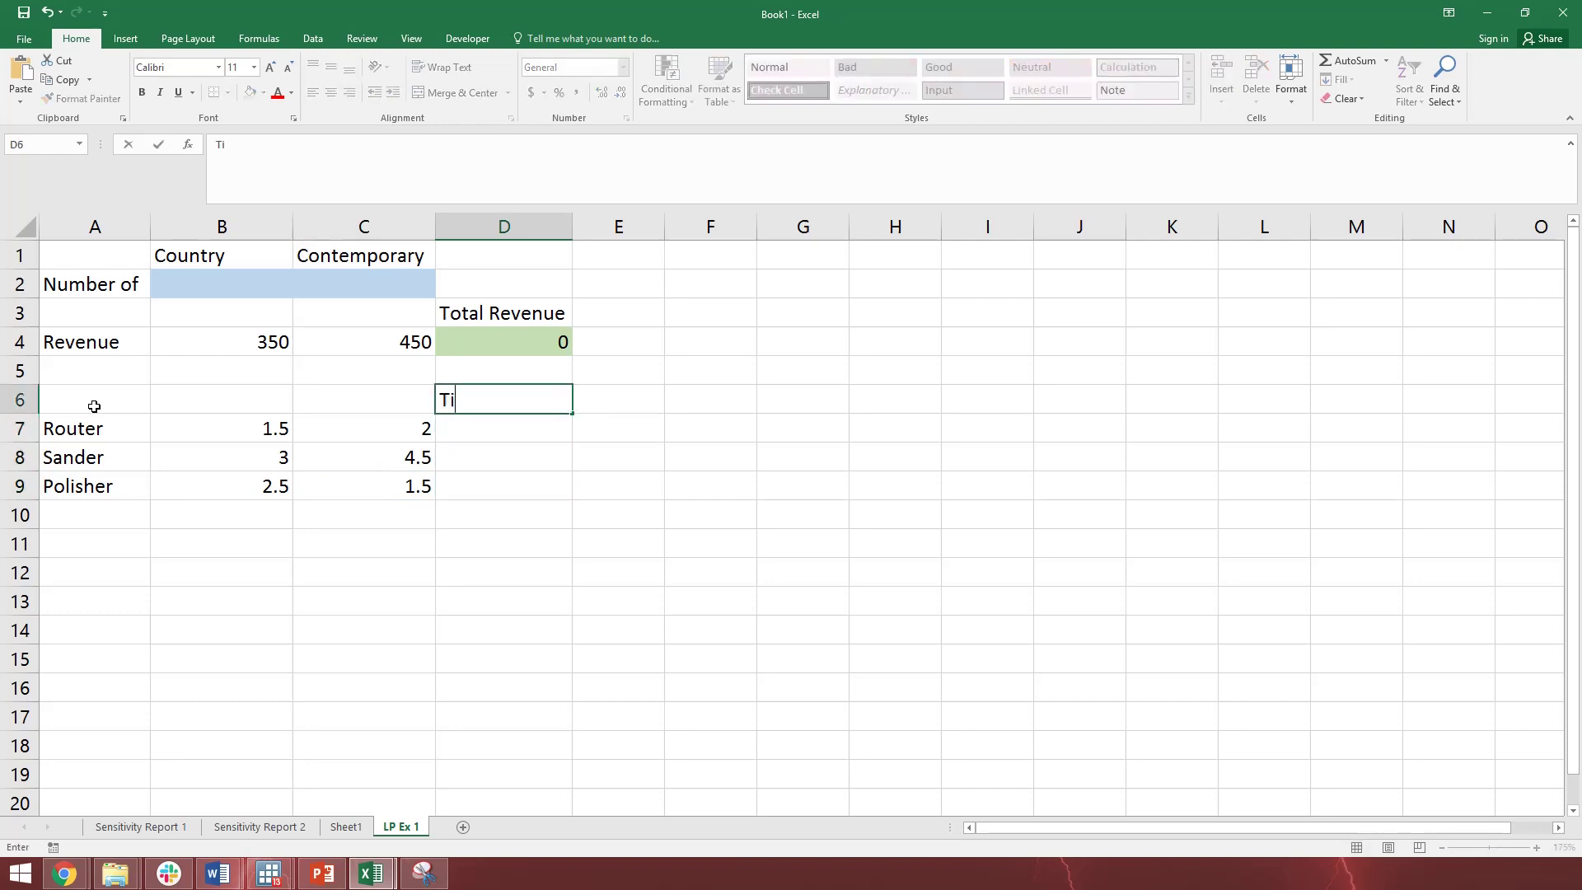
text(me Used)
key(Tab)
text(Time A)
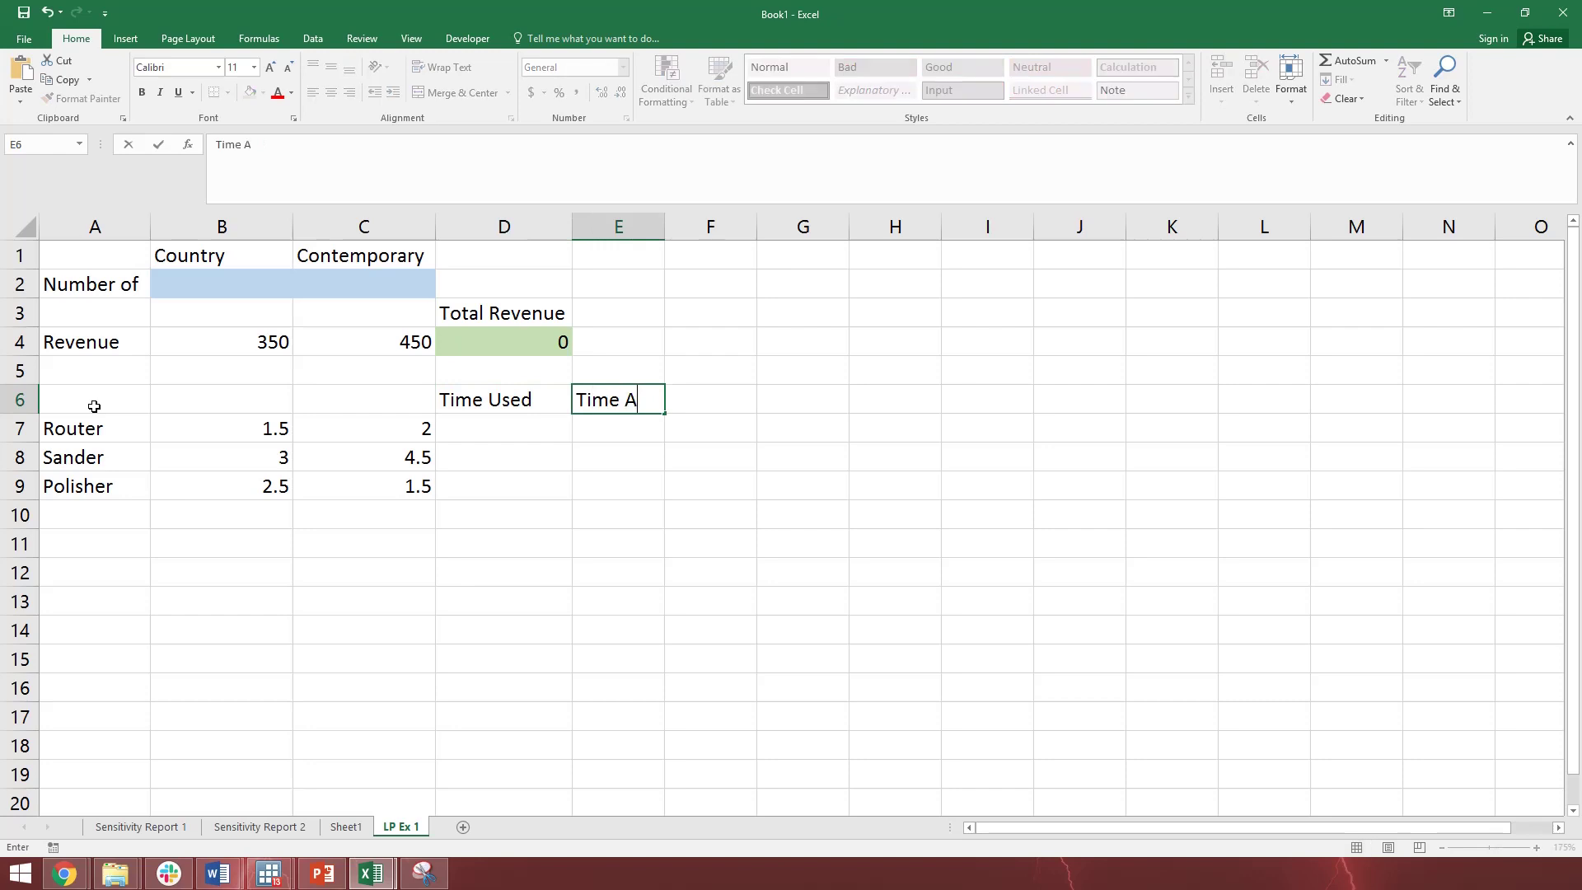
text(vailable)
key(Return)
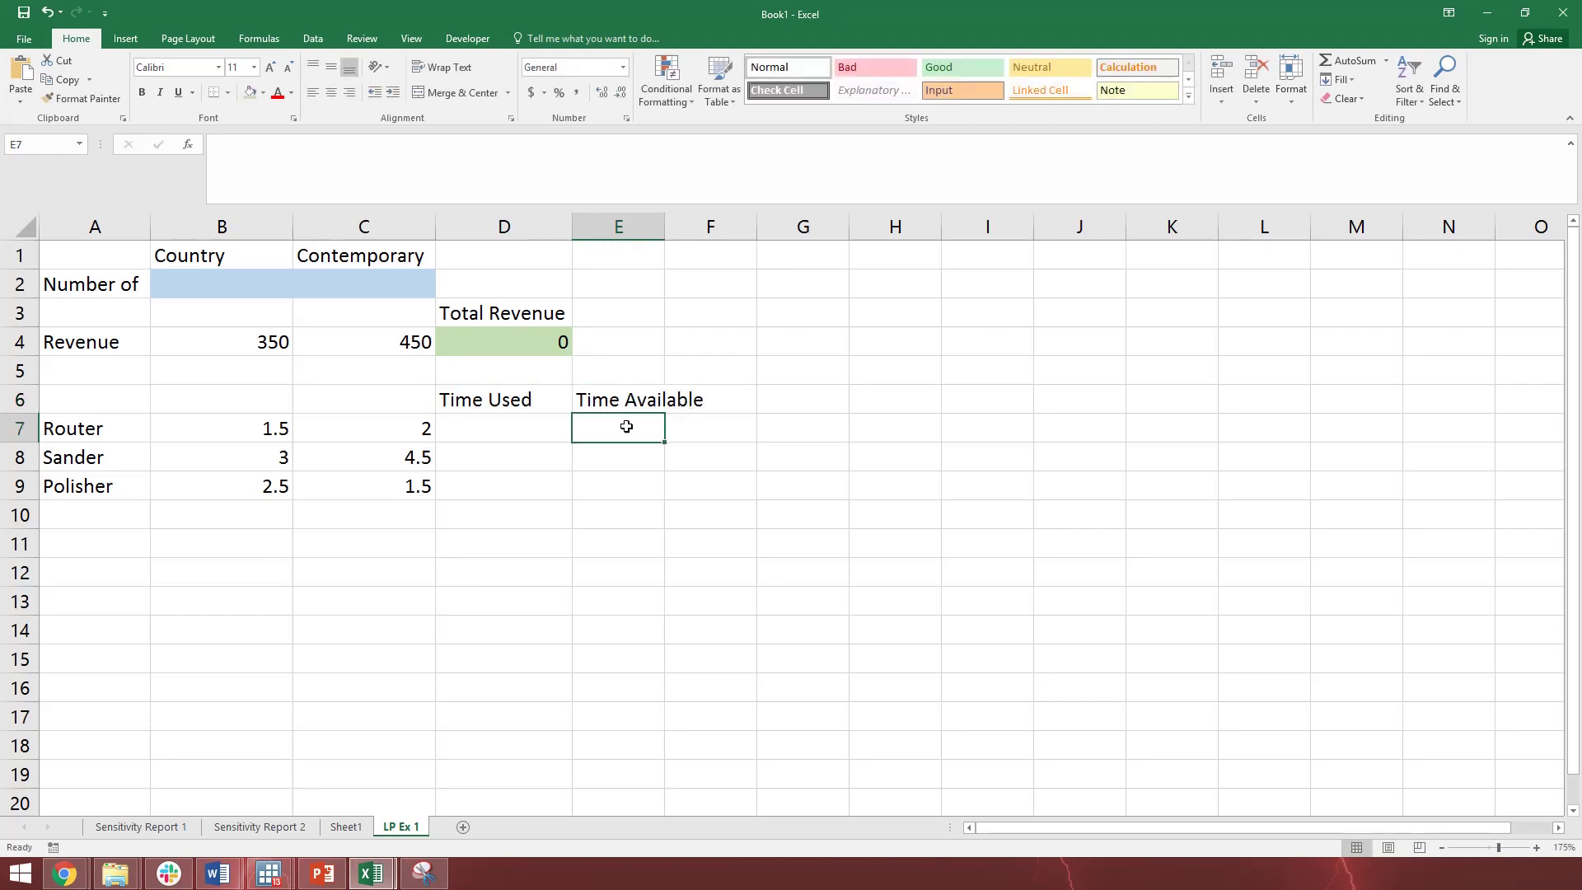
Enter hours available 1,000, 2,000 and 1,500 in E7:E9.
text(1,000)
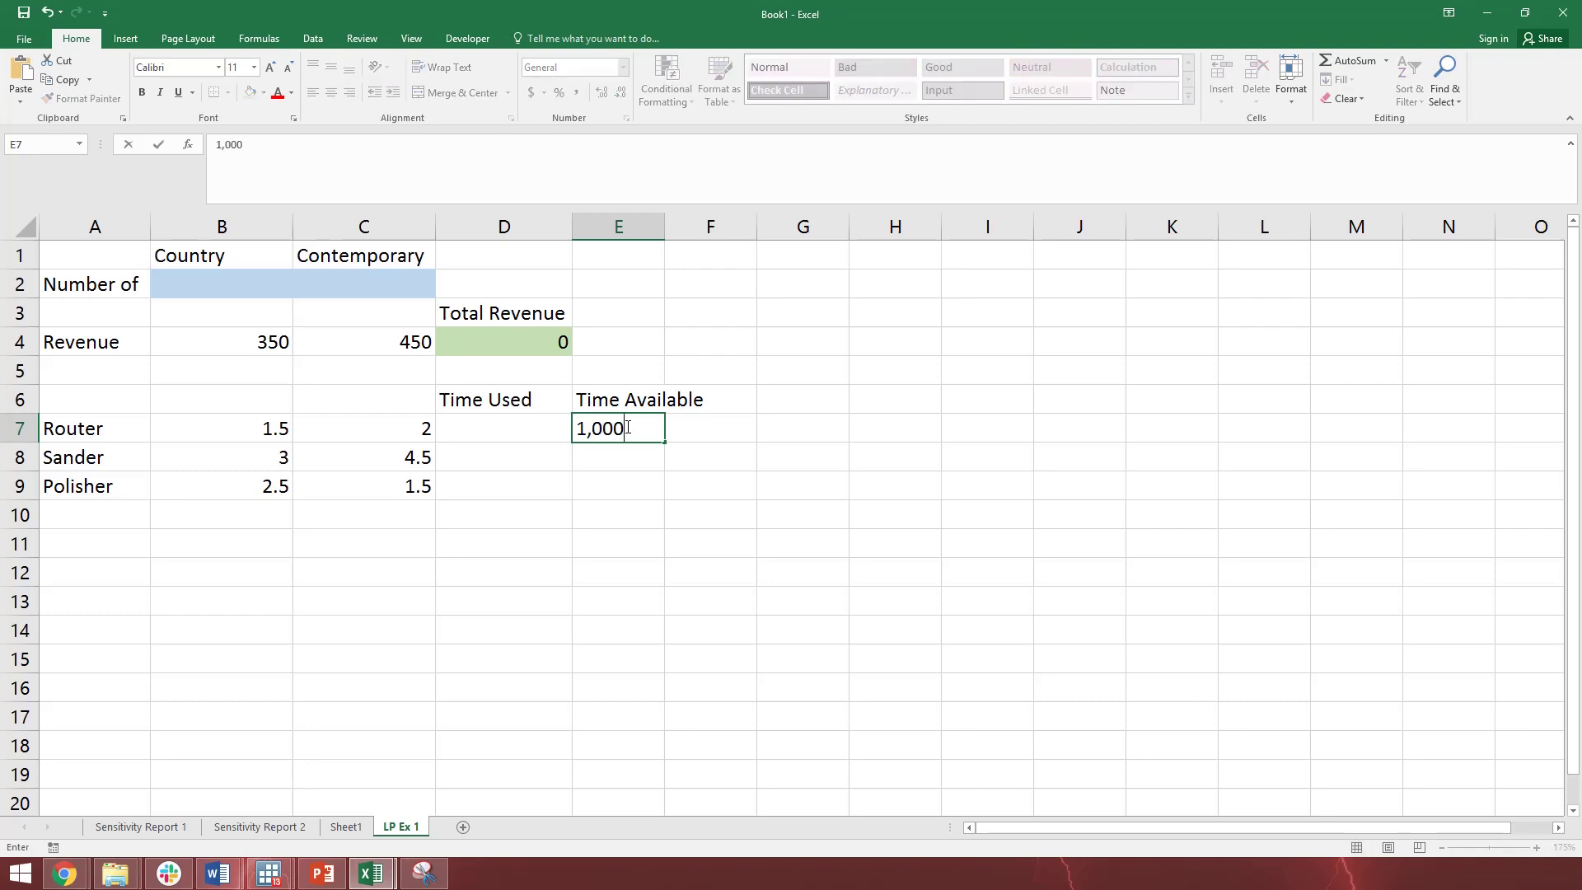
key(Return)
text(2,000)
key(Return)
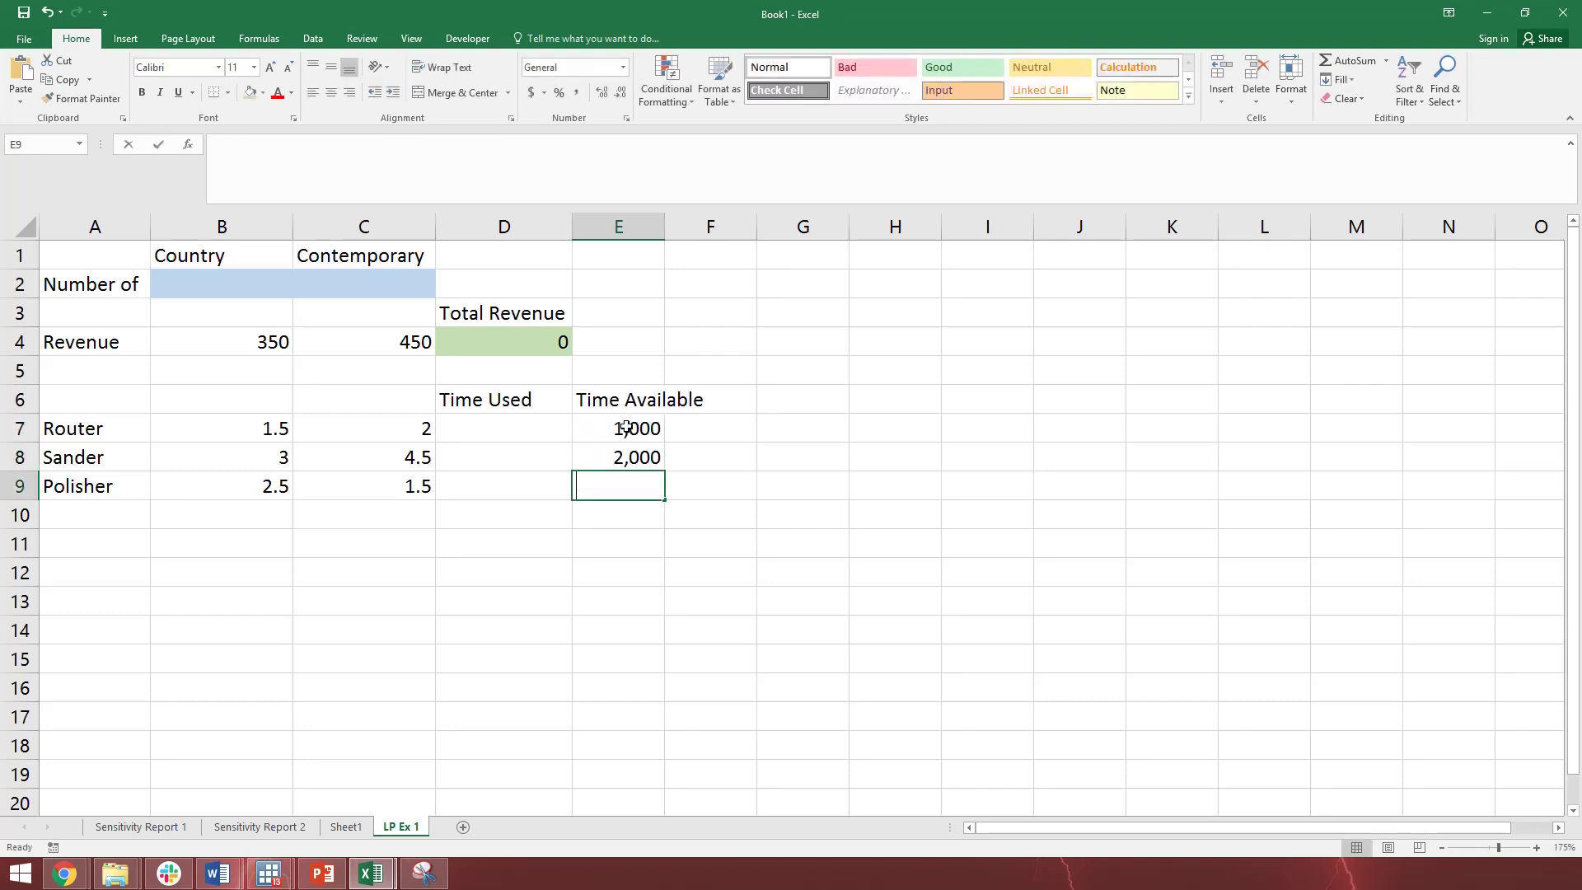
text(1,500)
key(Left)
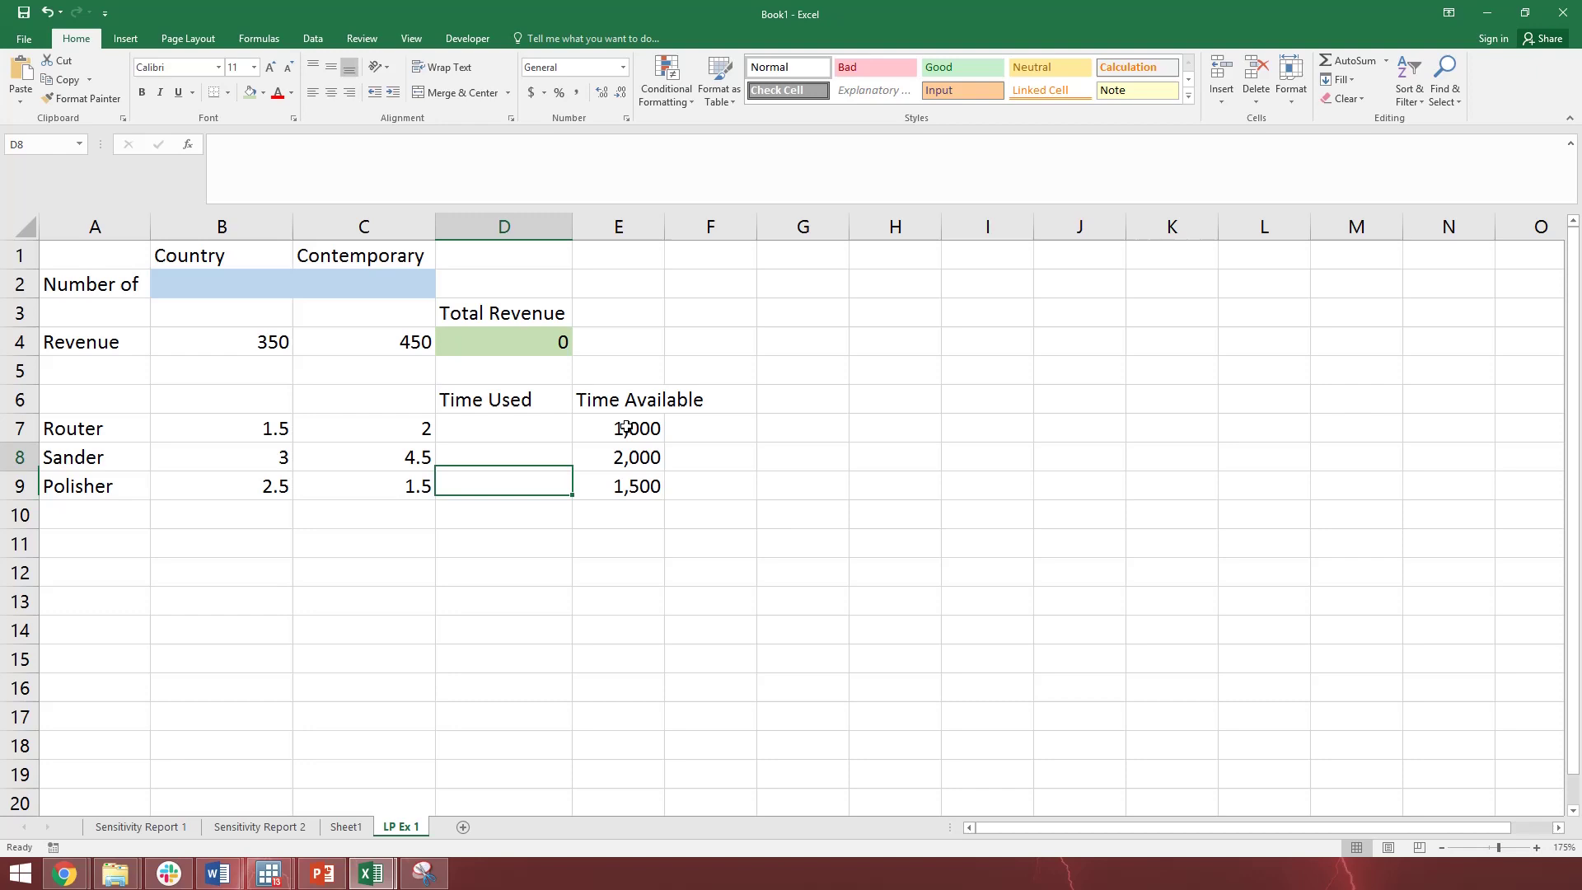
key(Up)
key(Up)
key(Up)
key(Down)
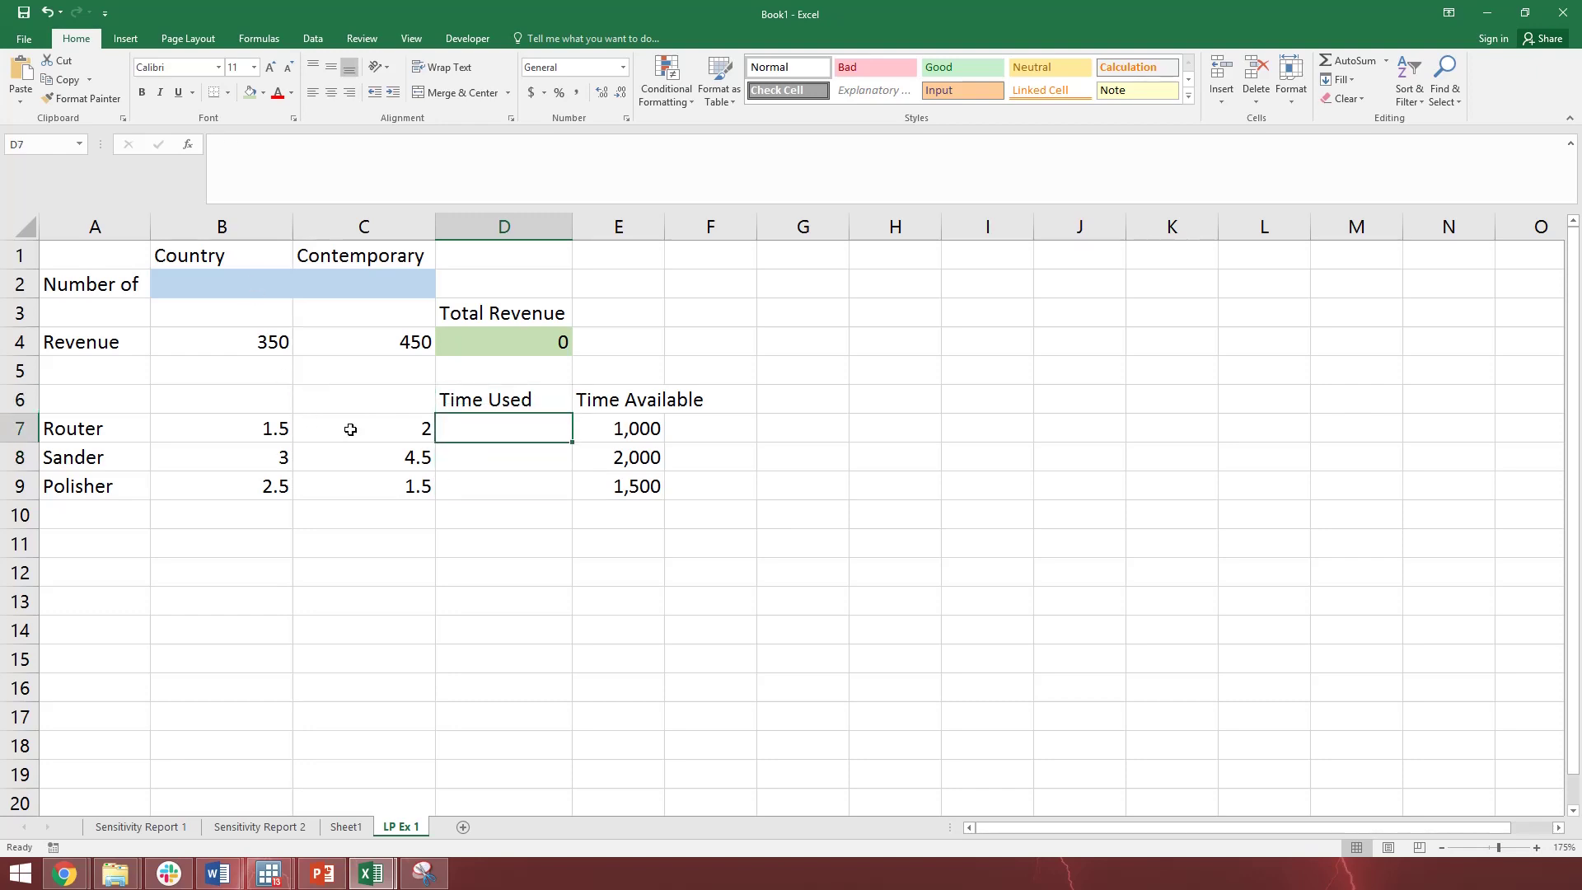
Copy the D4 SUMPRODUCT formula into D7:D9 and shade D7:E9 gold.
click(551, 347)
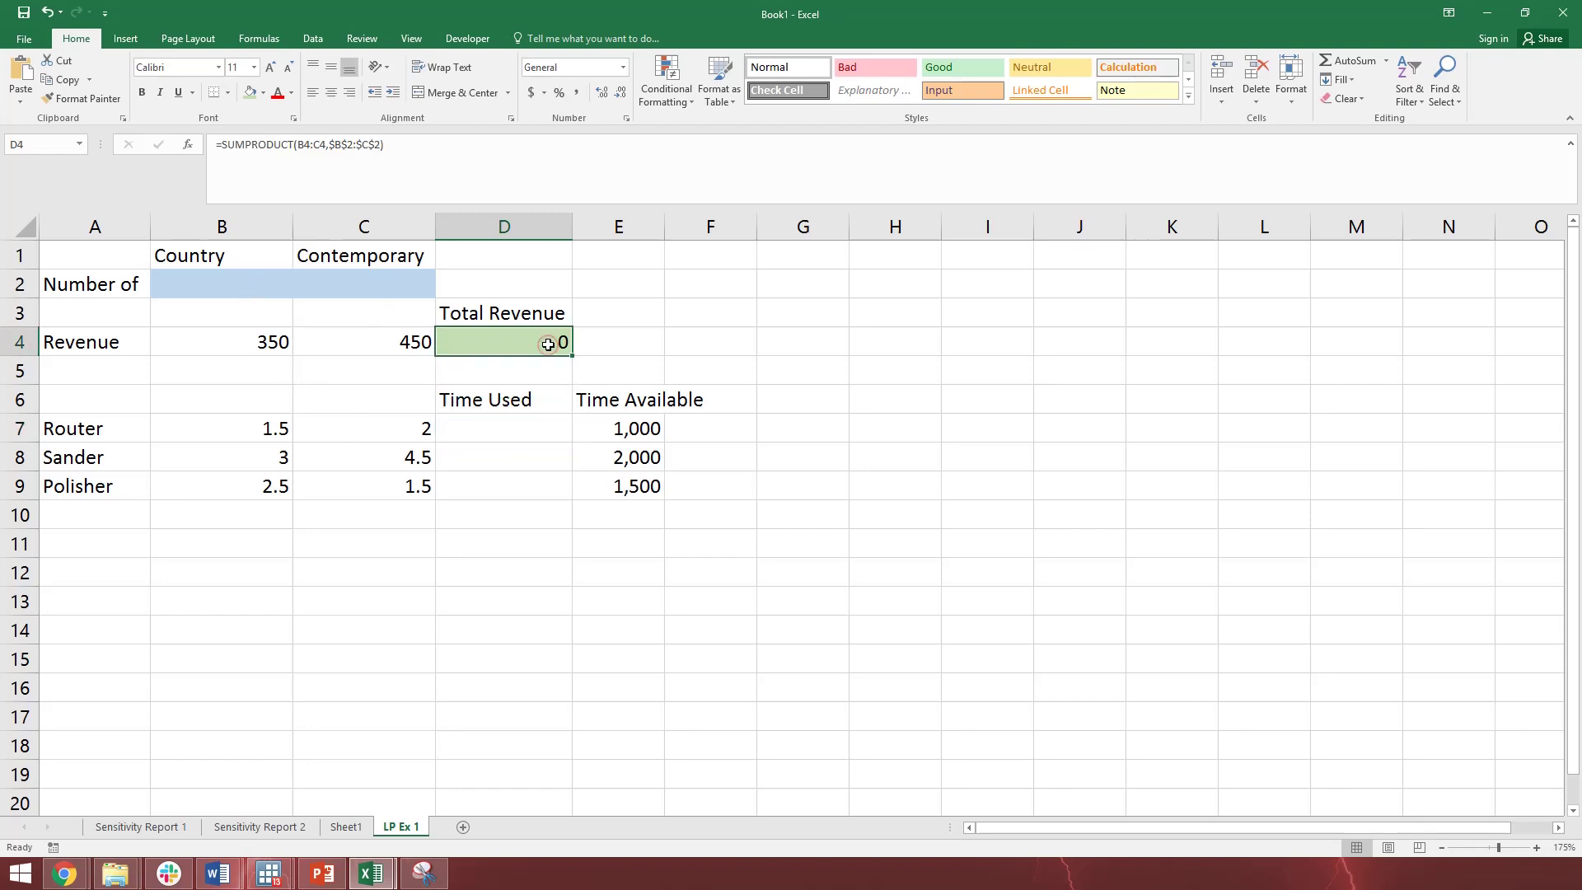
key(ctrl+c)
drag(537, 424, 536, 485)
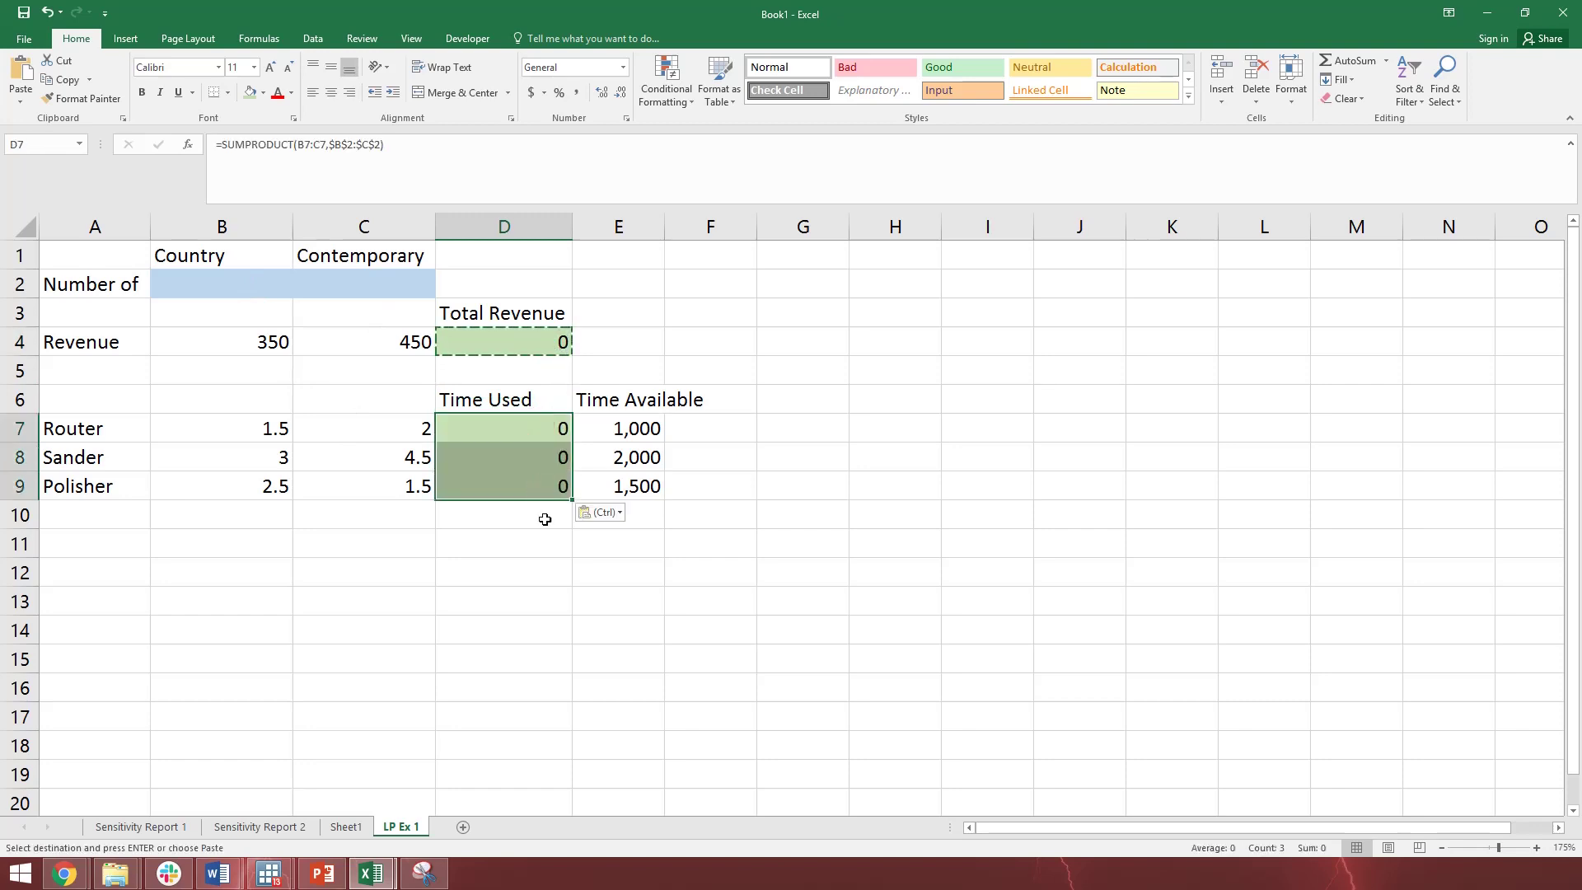
drag(504, 428, 638, 486)
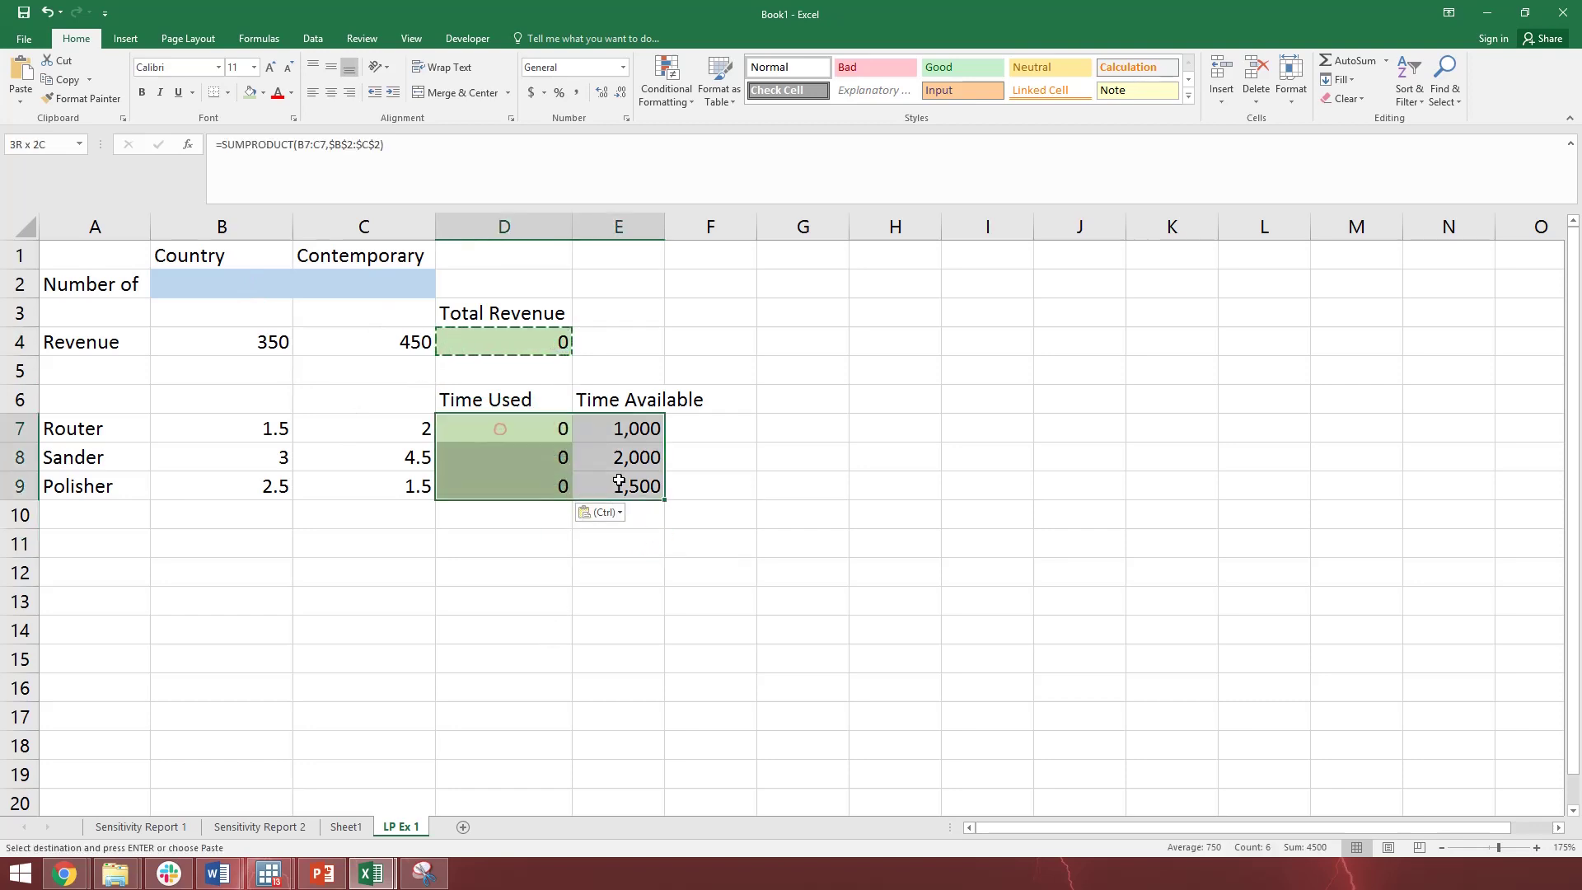
click(263, 92)
click(360, 158)
Centre columns B through E and autofit column E to its heading.
click(618, 655)
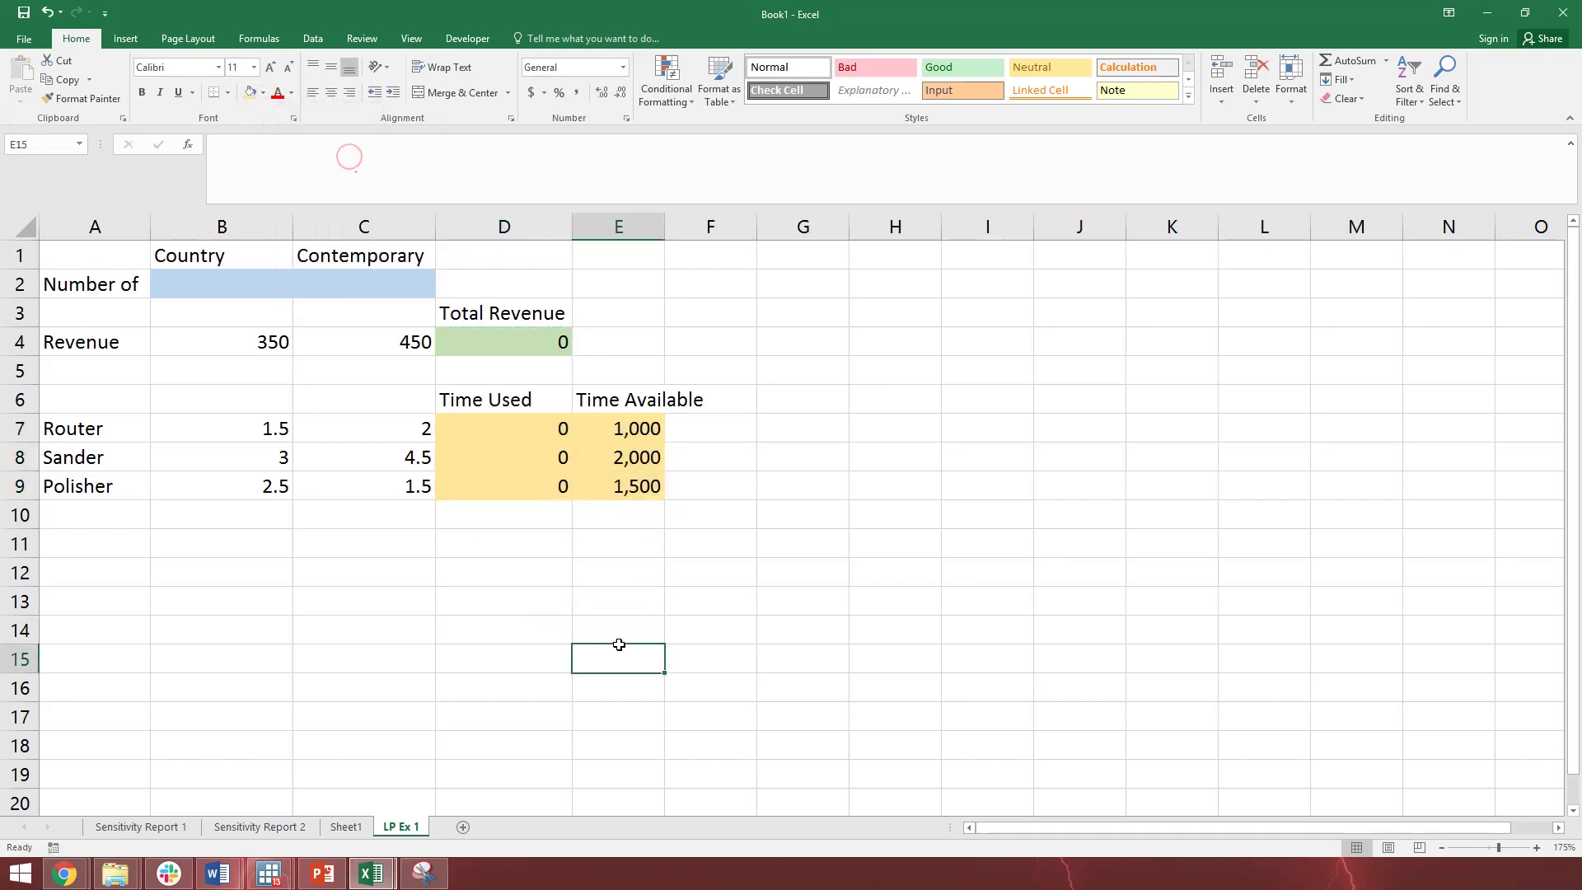
click(504, 224)
drag(227, 233, 646, 258)
click(331, 92)
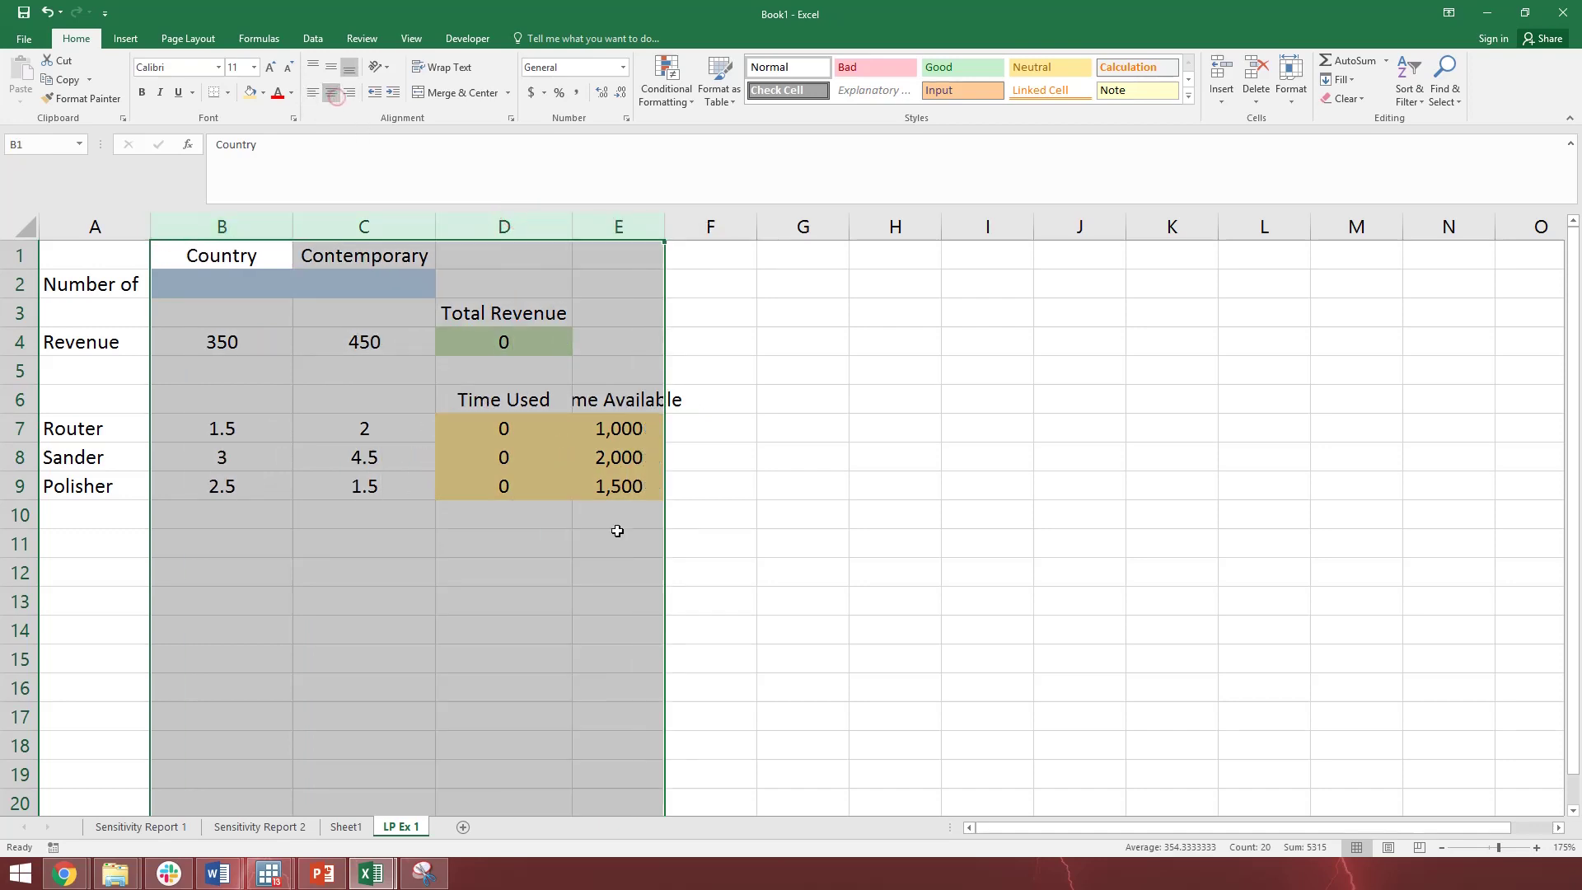
click(824, 628)
double_click(665, 226)
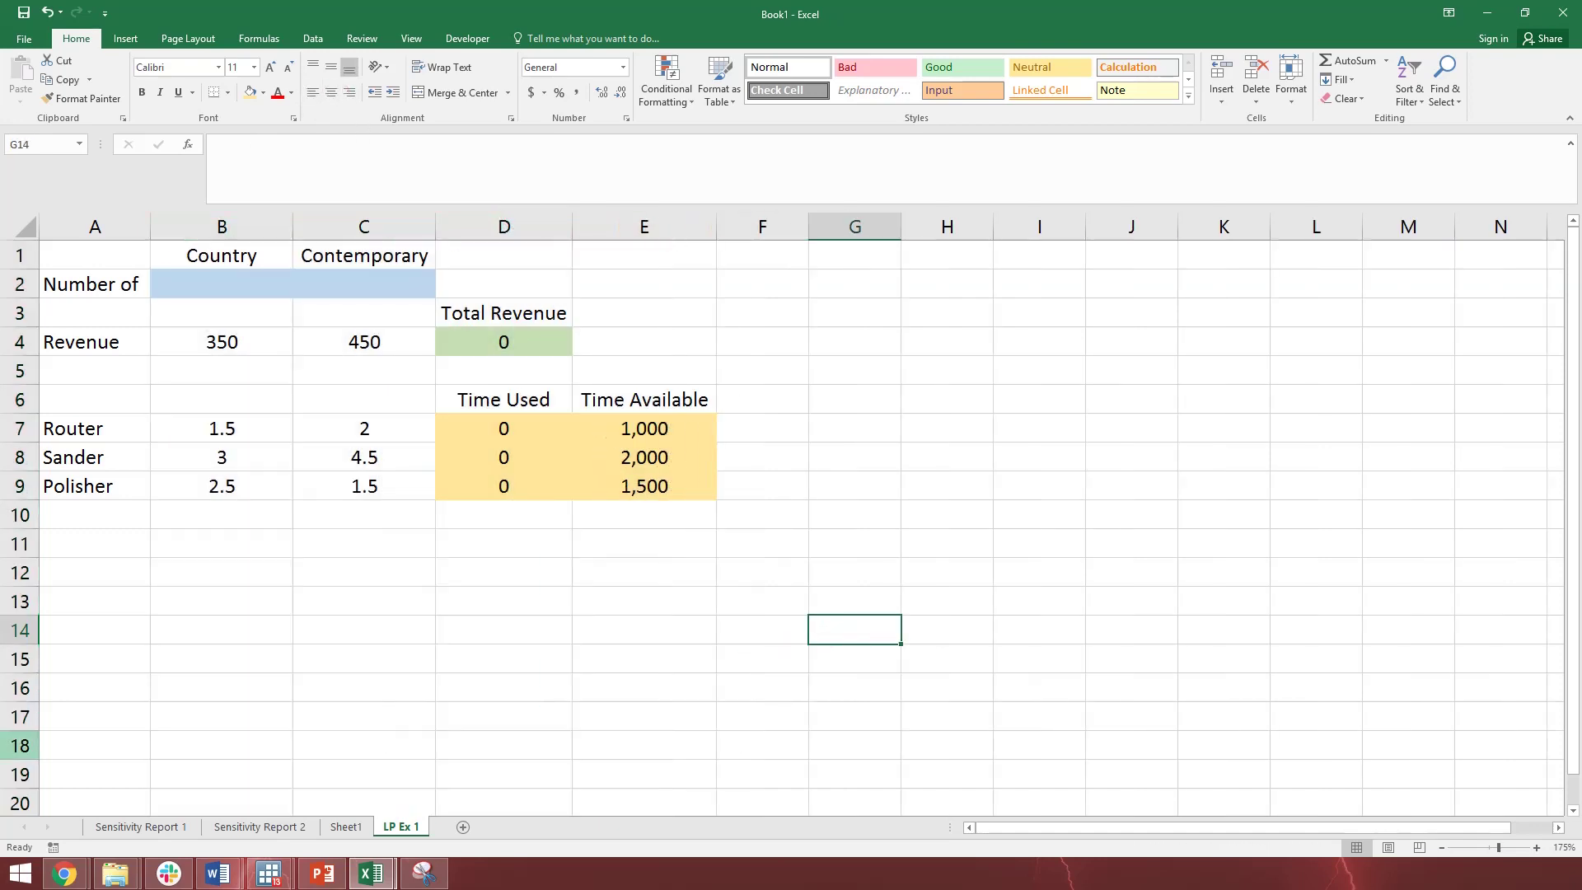
key(alt+Tab)
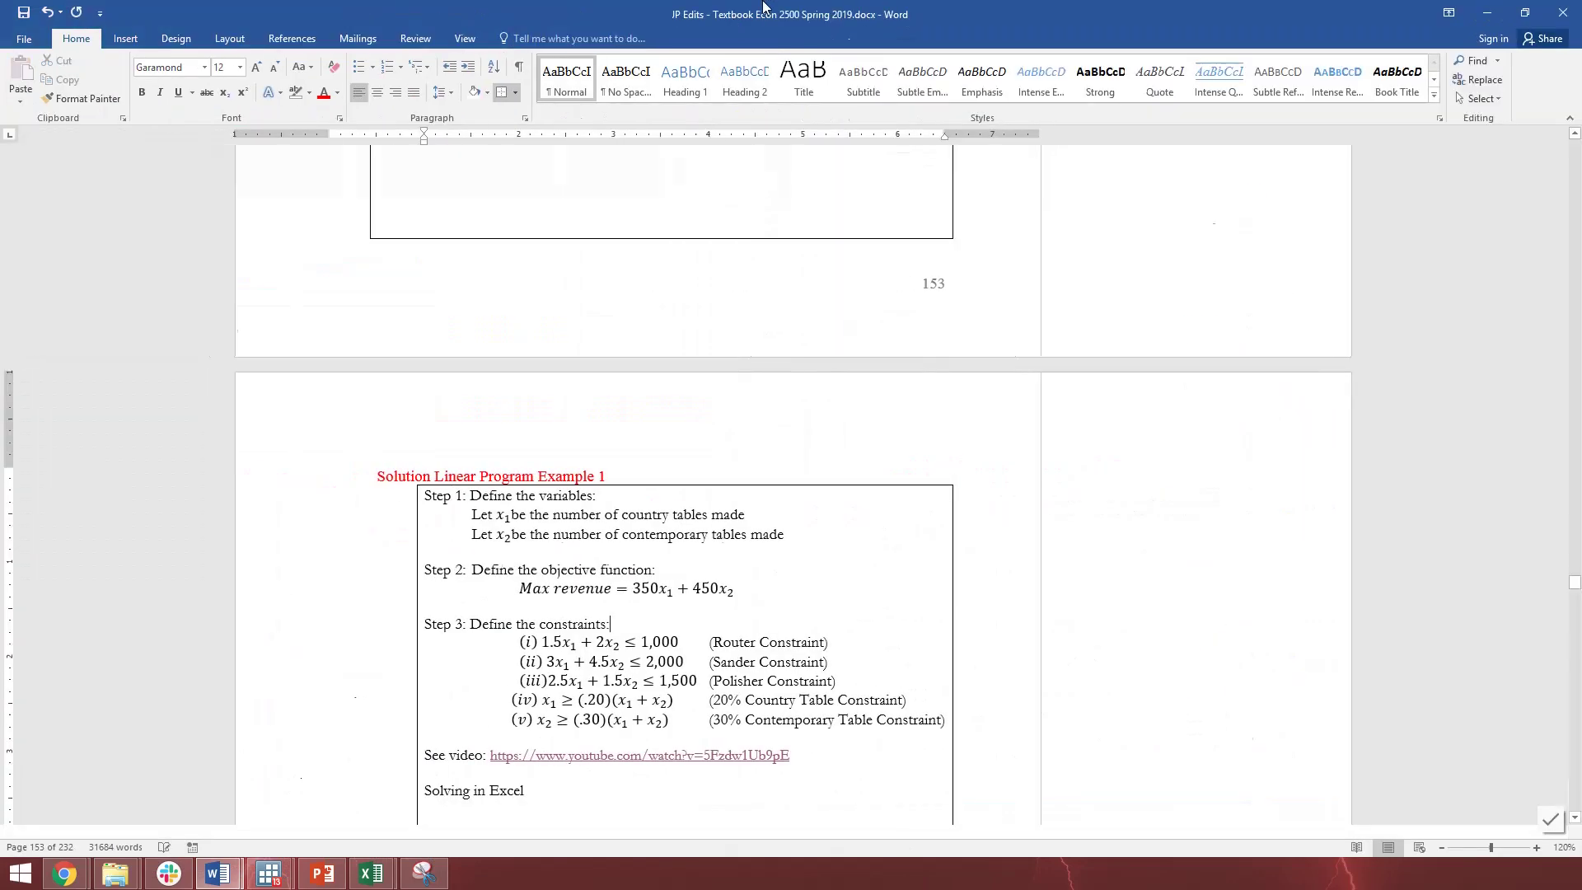
double_click(1153, 13)
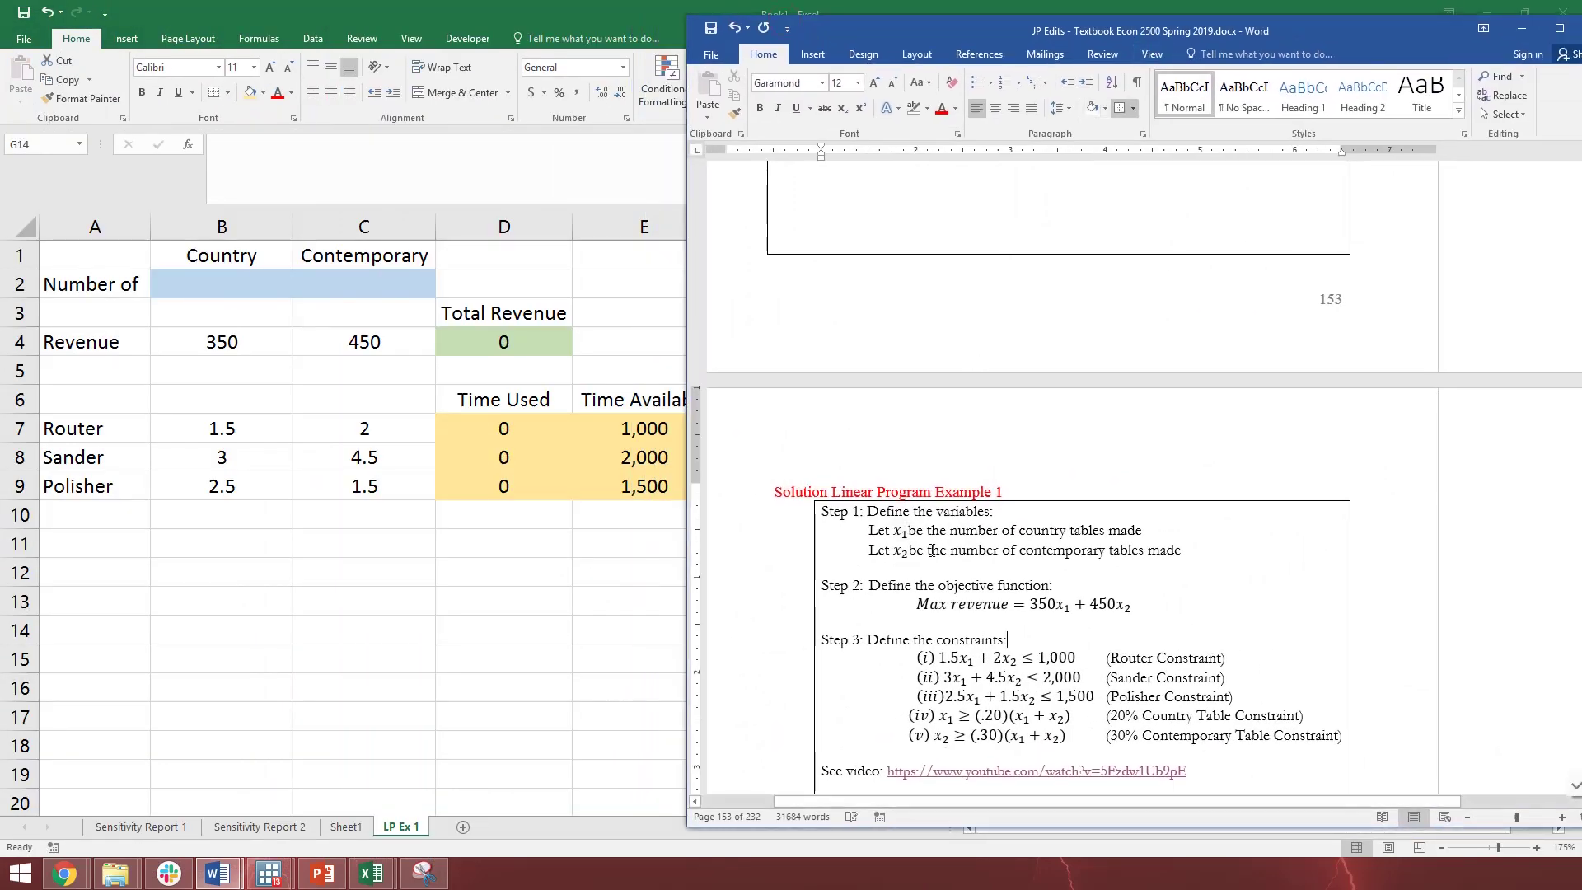
drag(917, 653, 1038, 696)
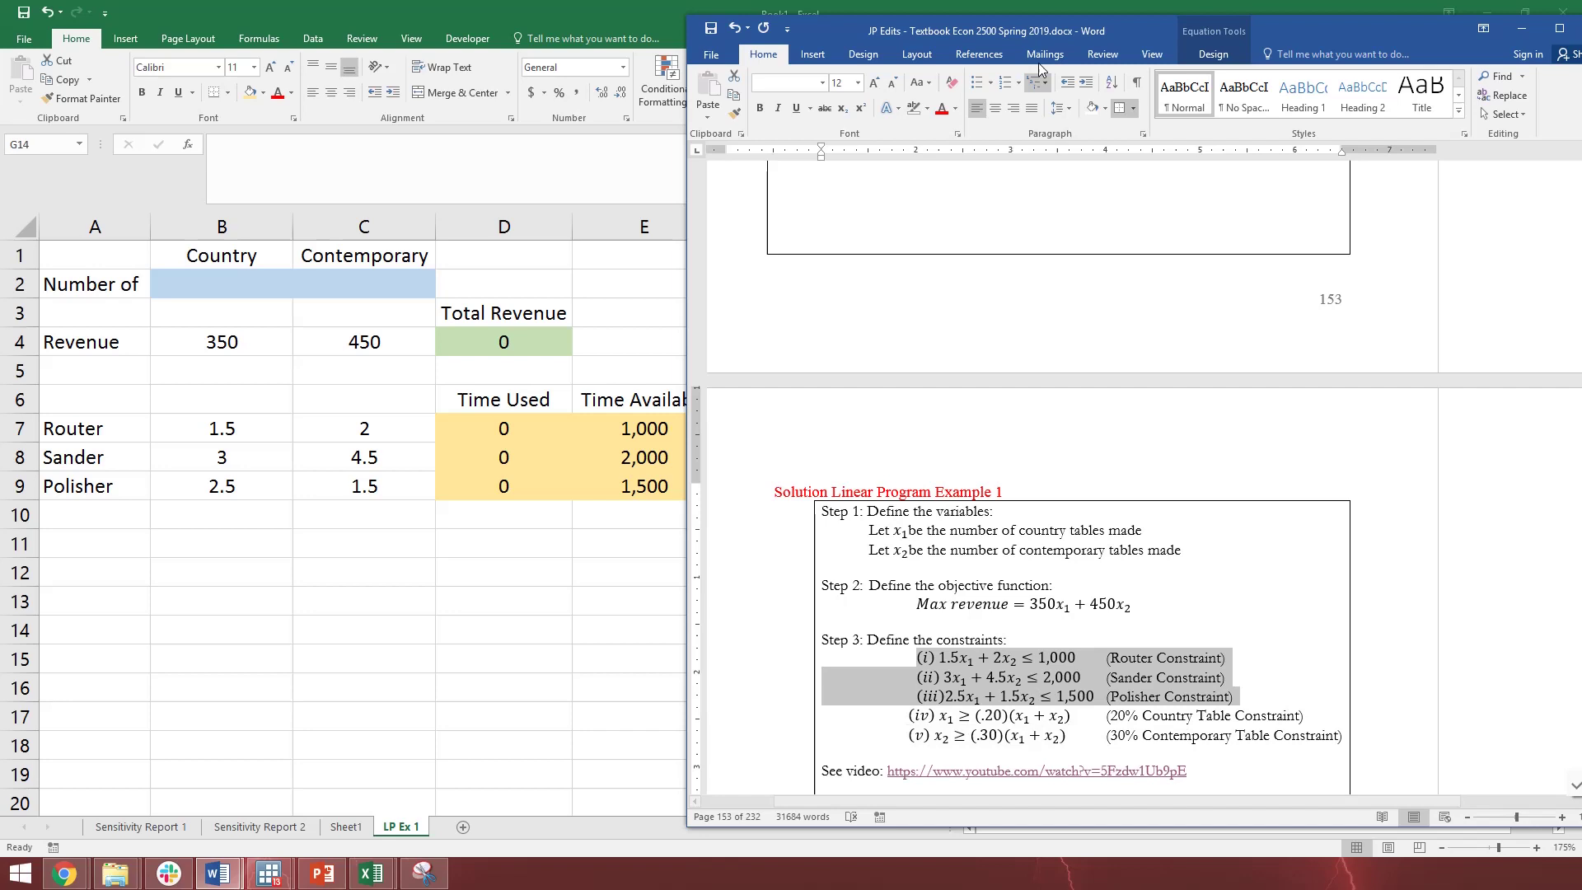
key(alt+Tab)
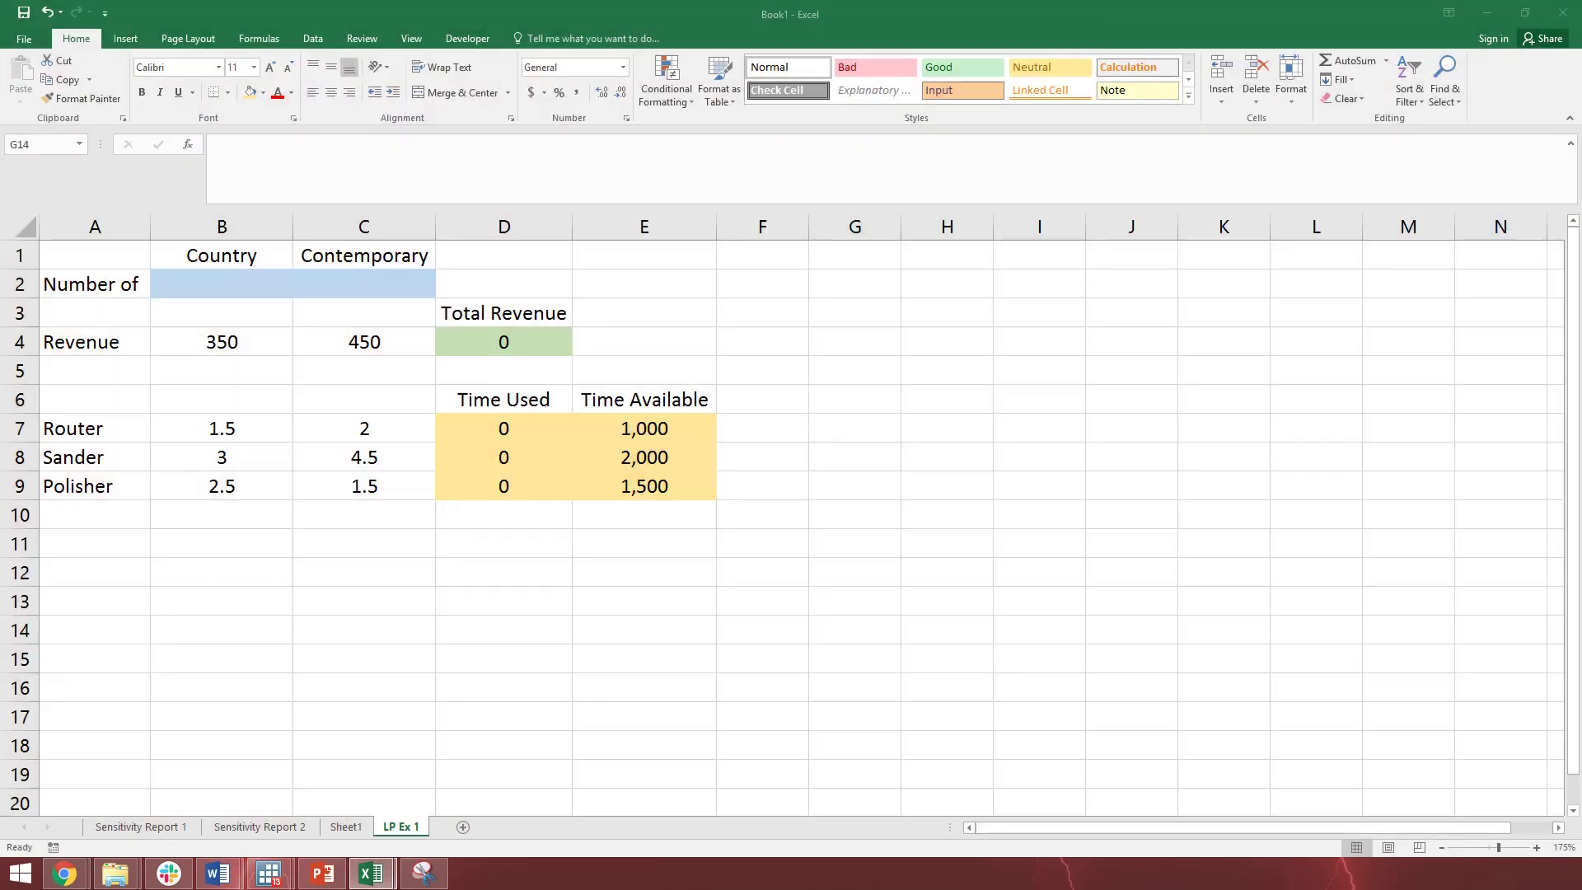
Label A11 'Management' and widen column A to fit.
click(115, 548)
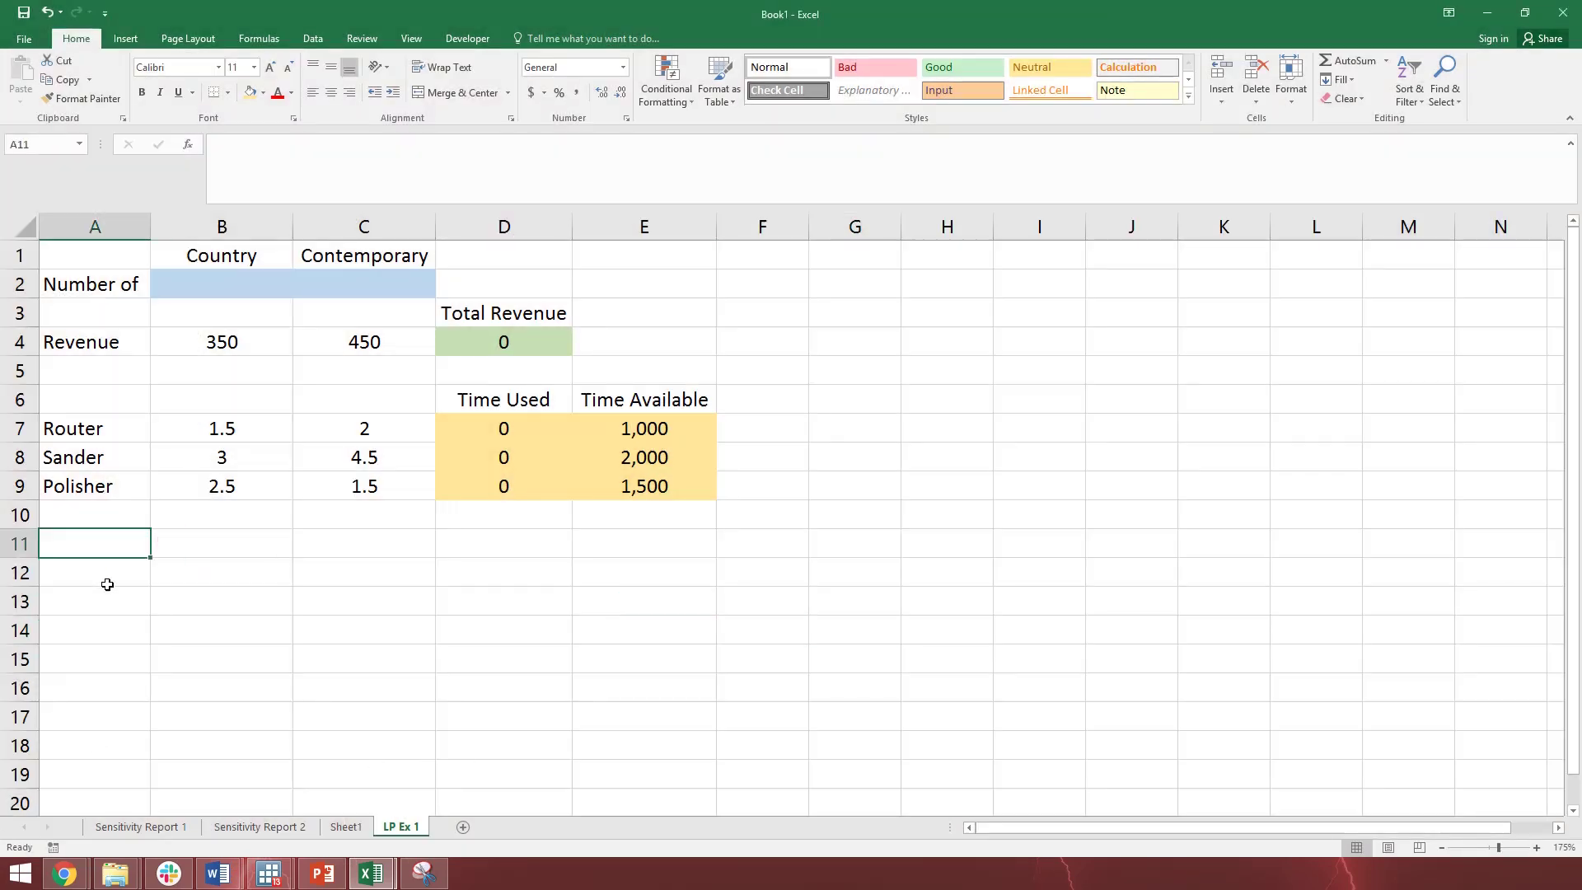
text(Management)
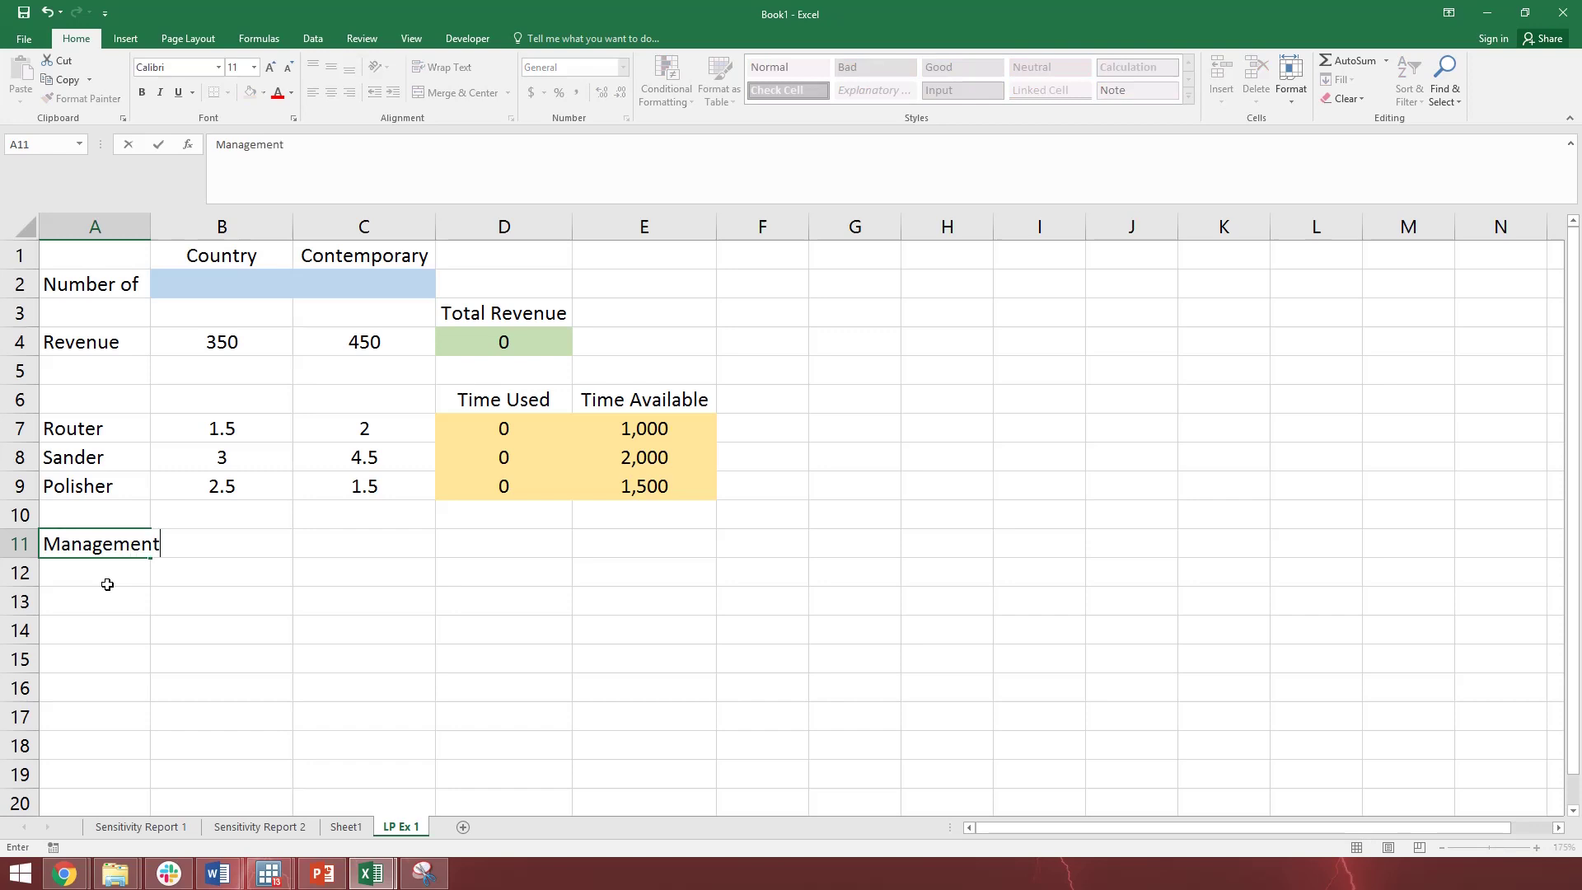
key(Return)
key(Right)
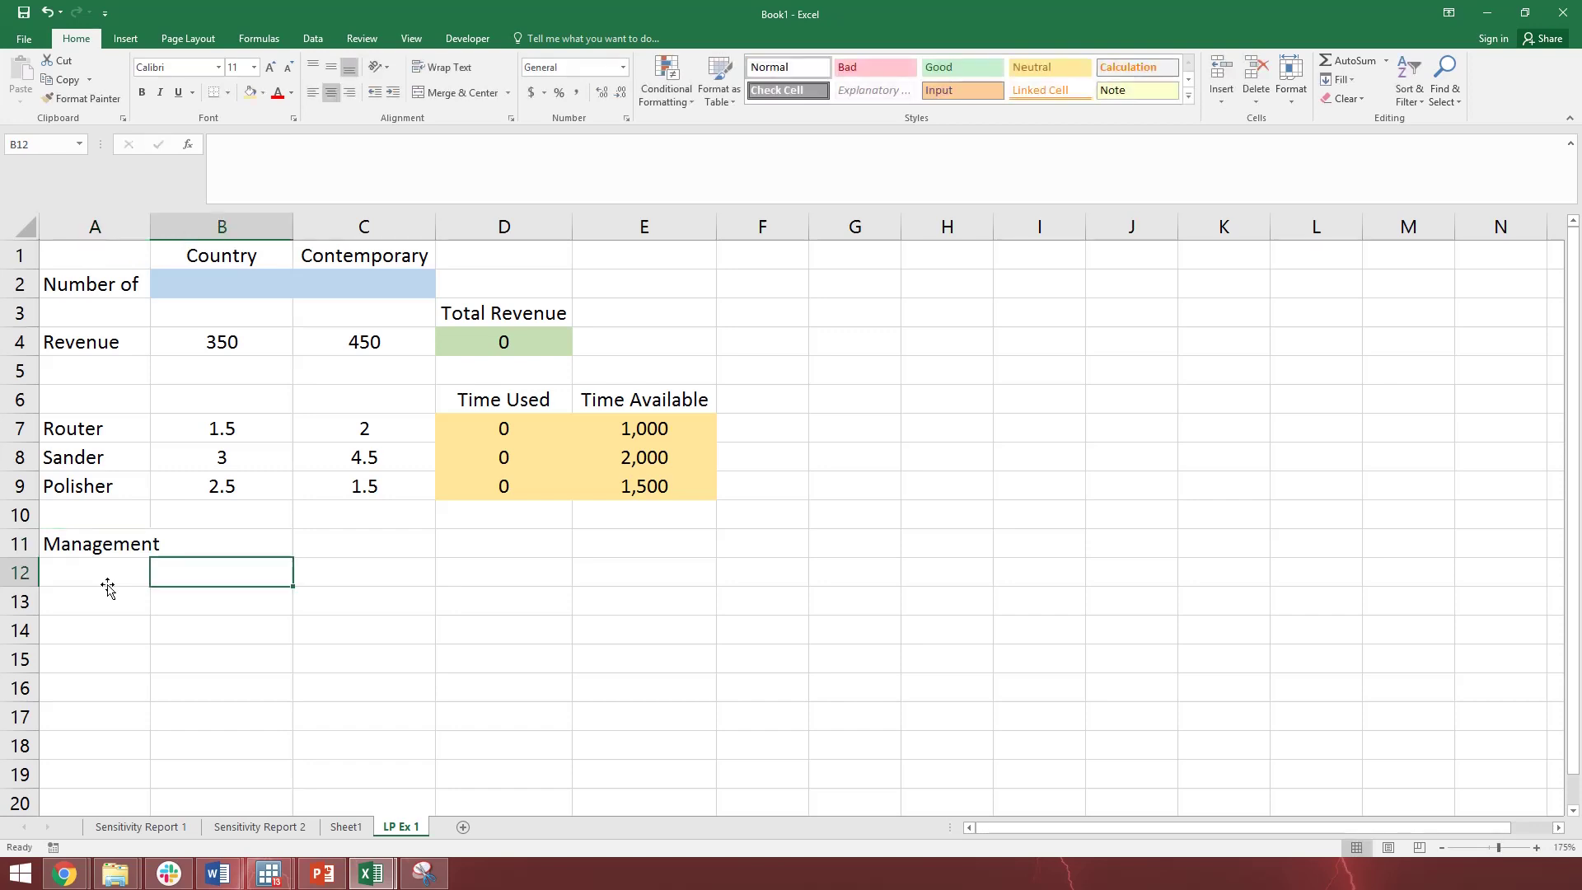
key(Up)
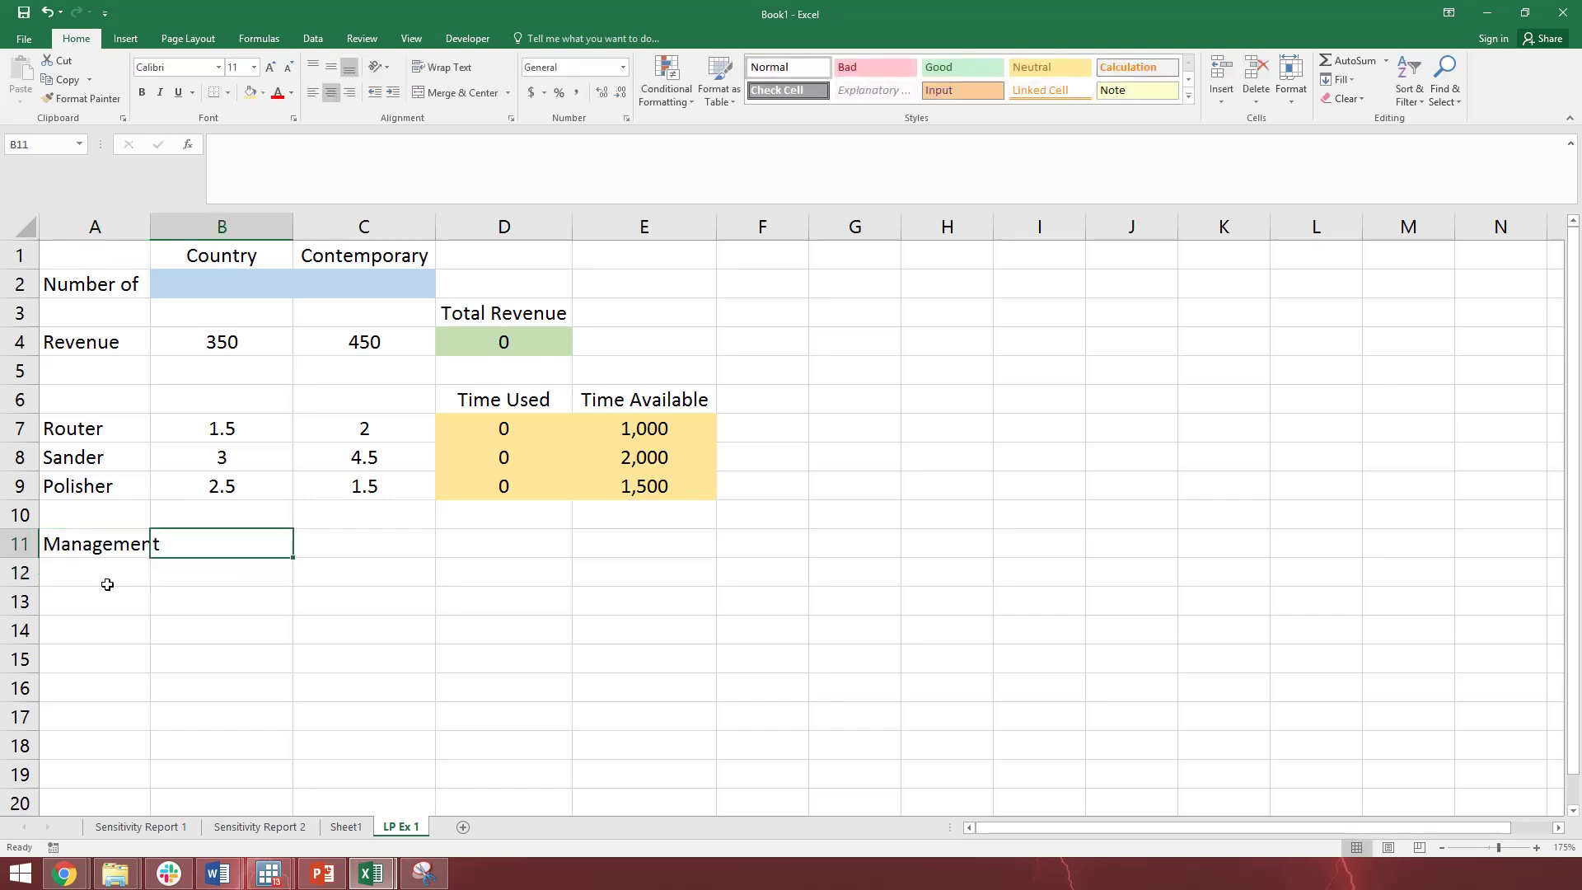
double_click(149, 225)
Add 'Percent Required' in A12 with 20% and 30% in B12:C12, widening column A.
click(106, 569)
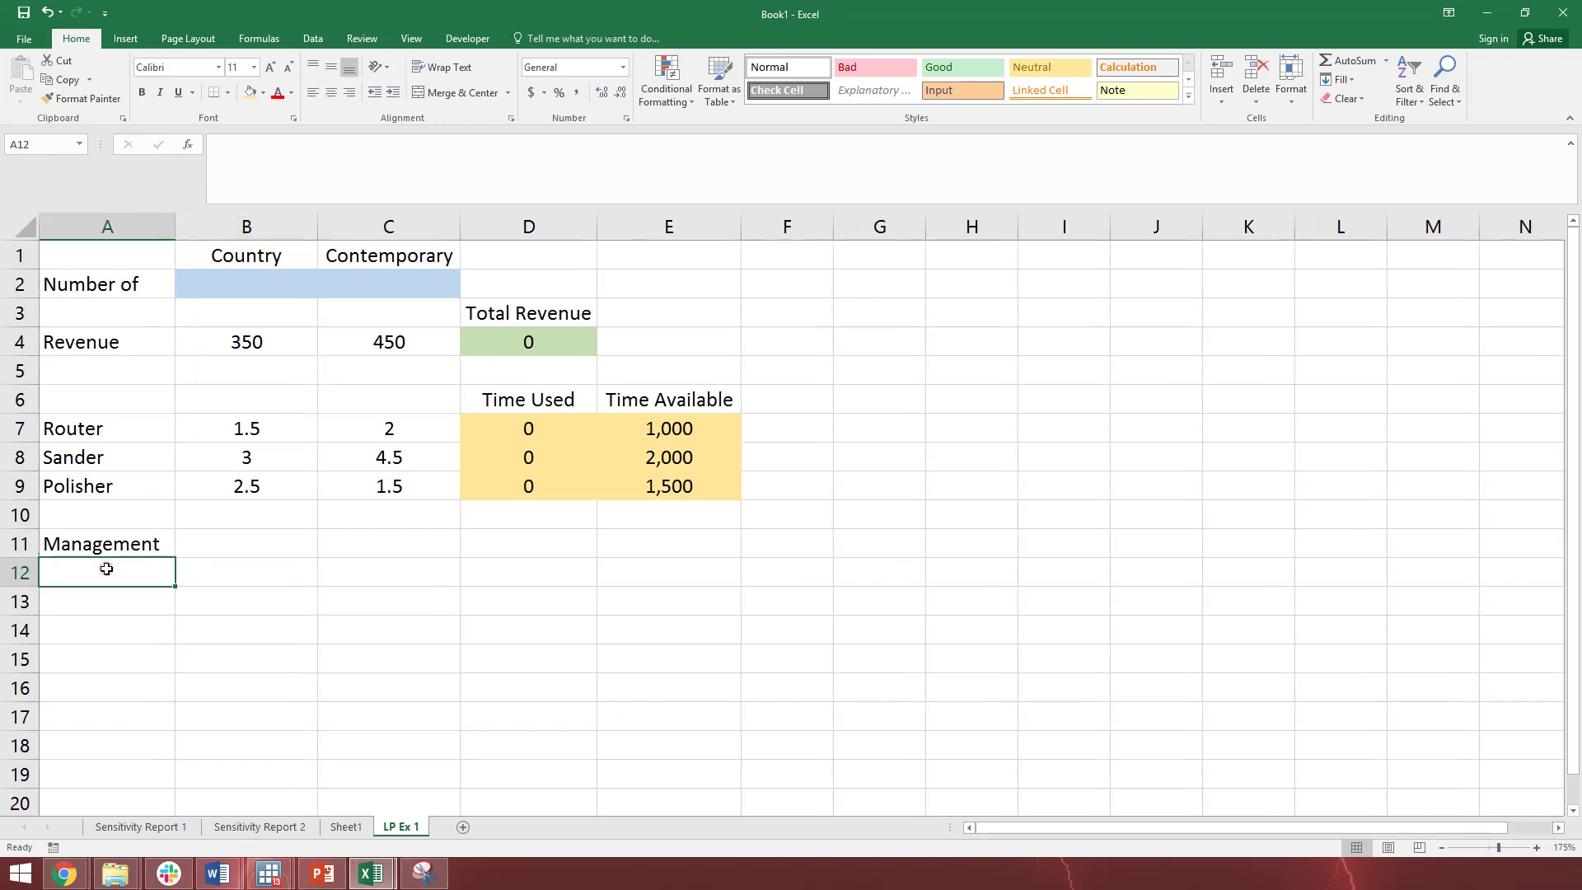
text(Percent Required)
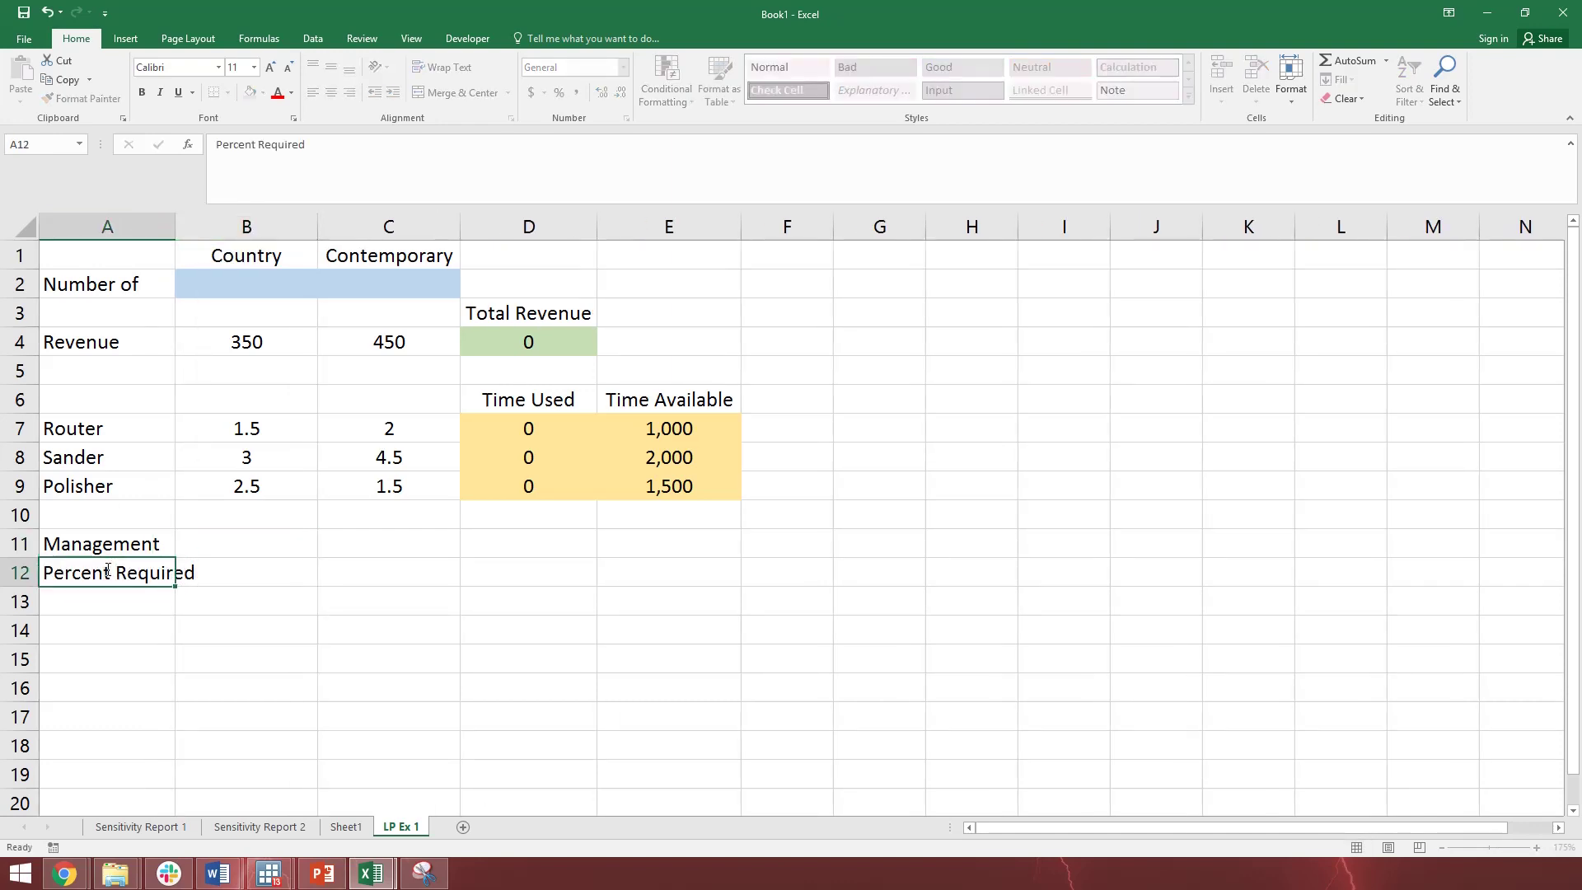
key(Tab)
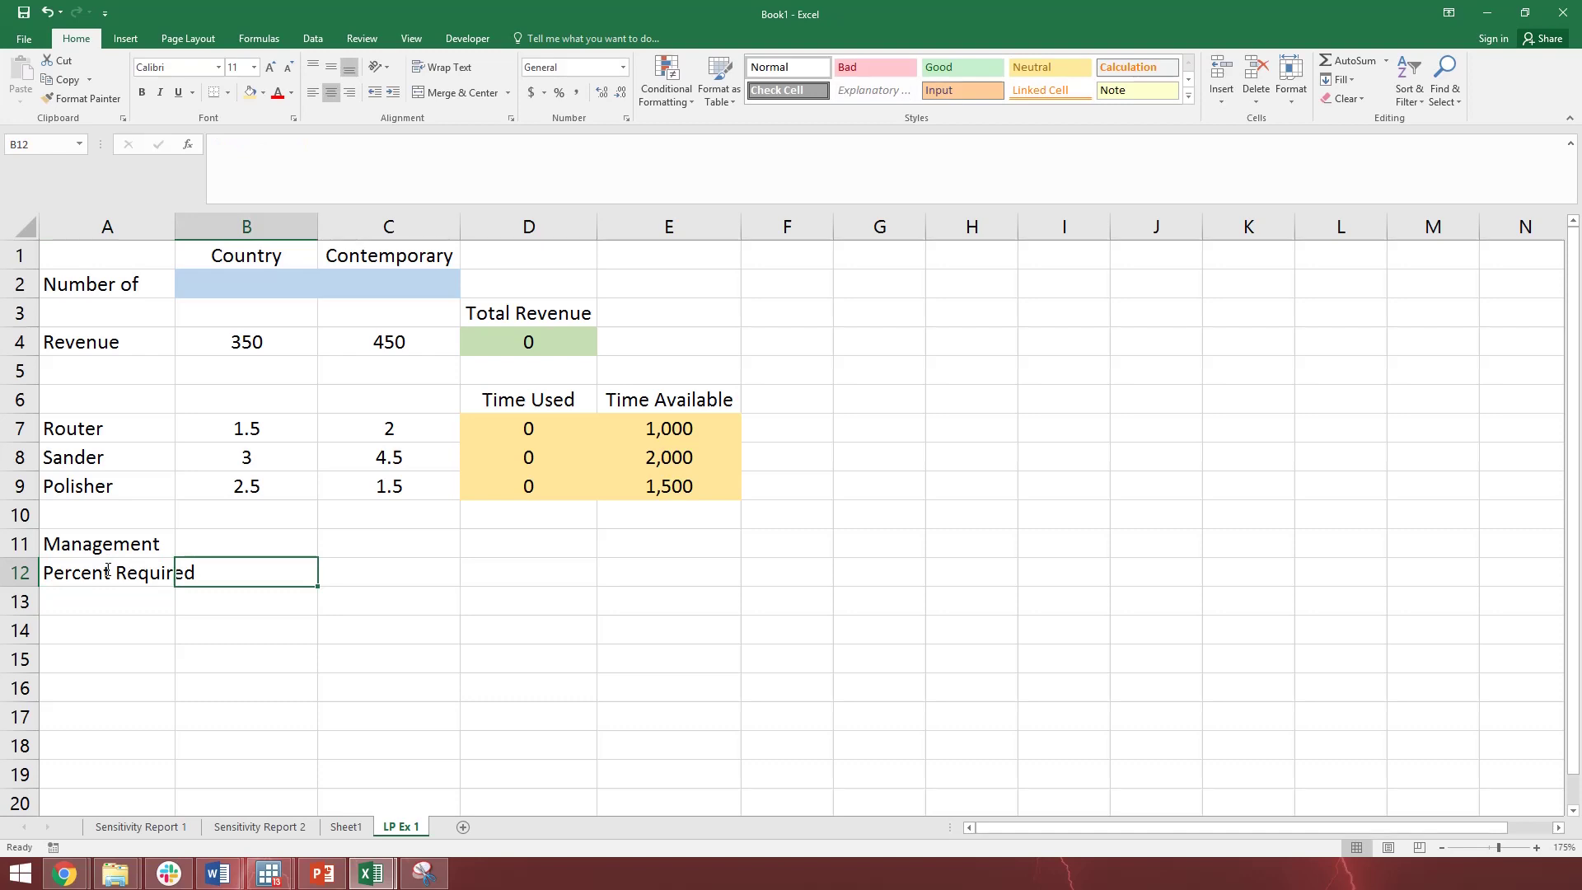
text(.20)
key(Tab)
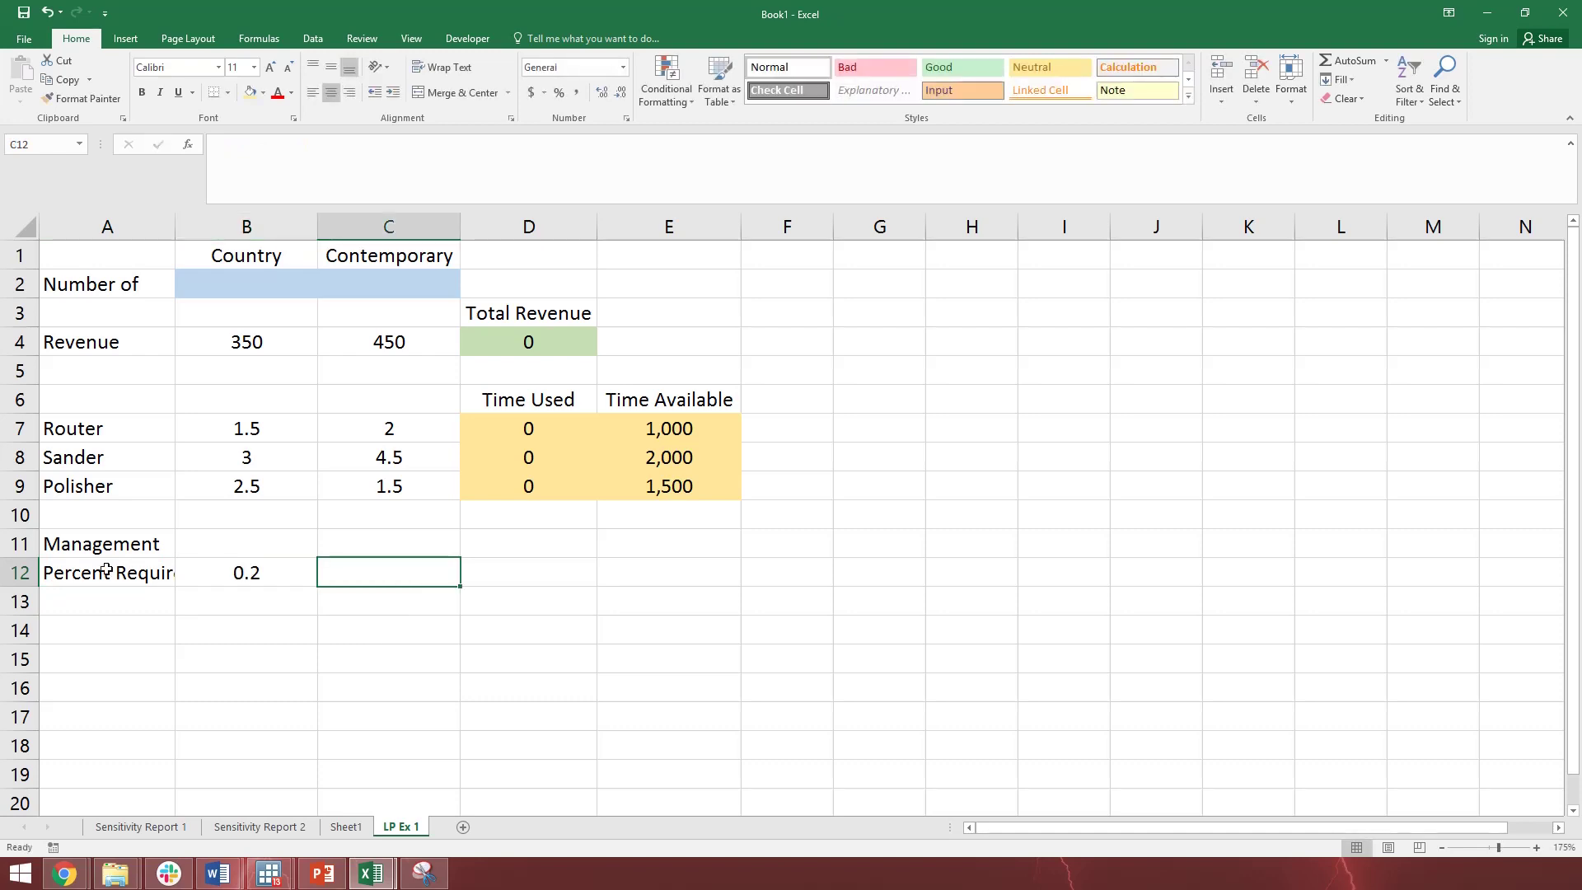
text(.30)
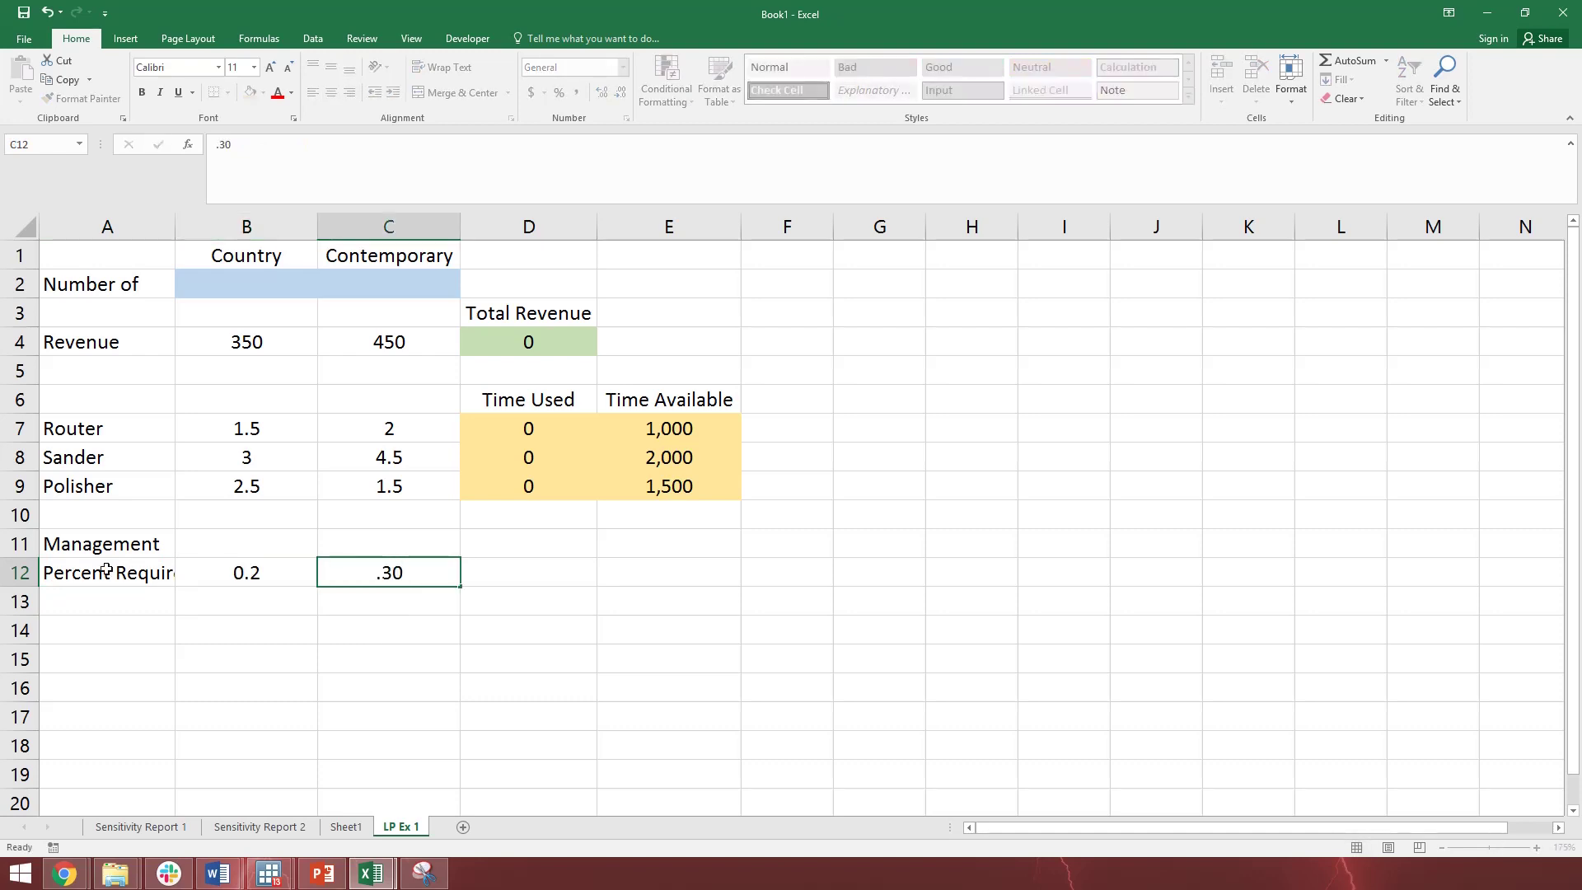
key(Return)
drag(270, 569, 379, 568)
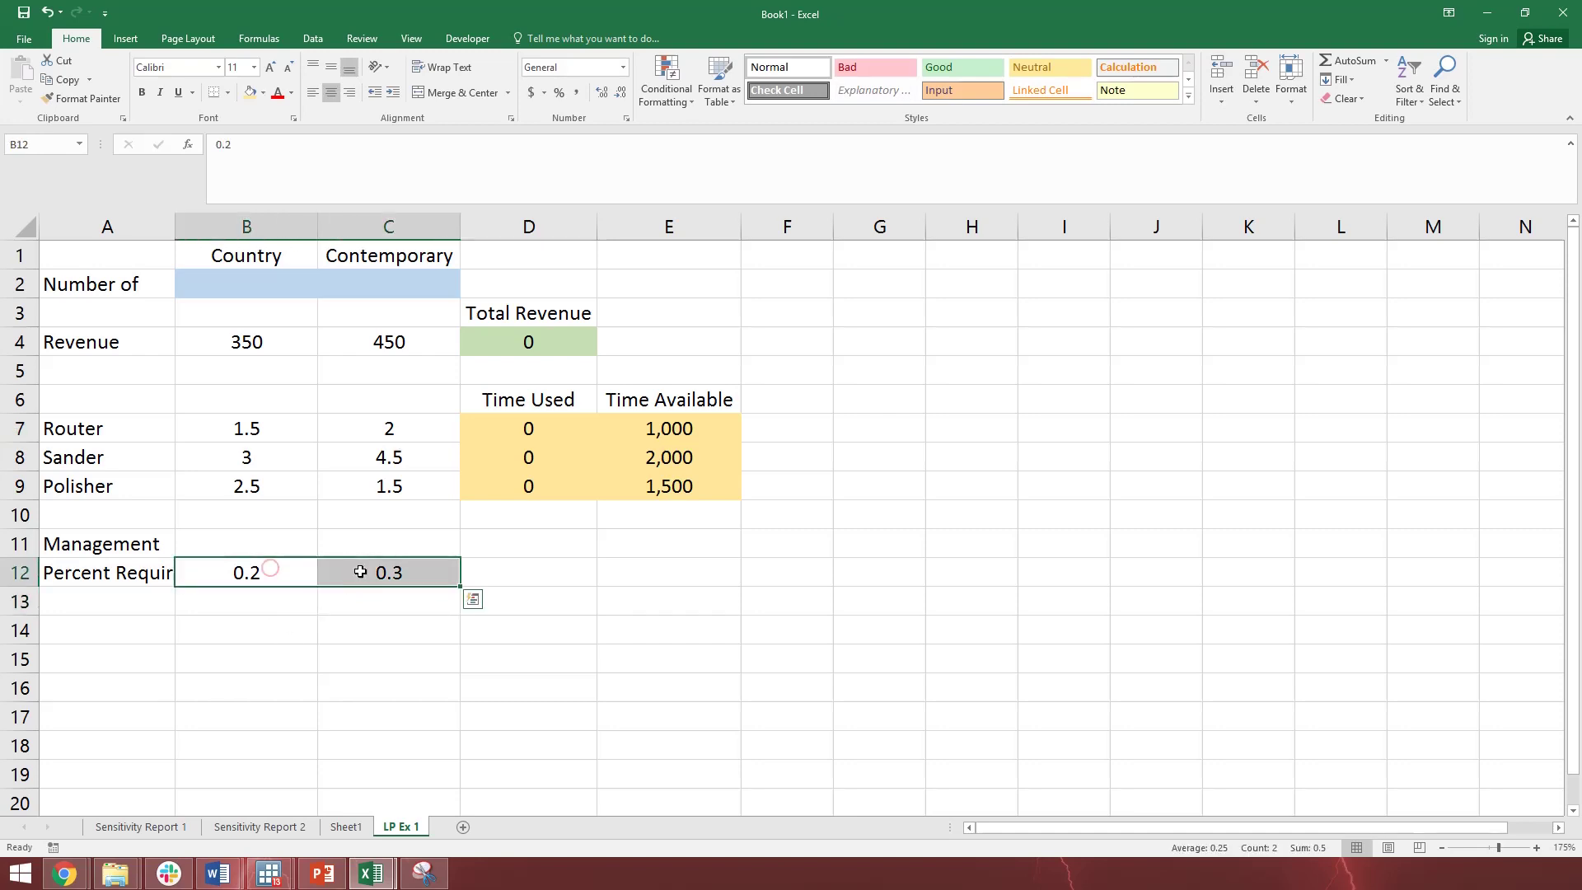
click(558, 93)
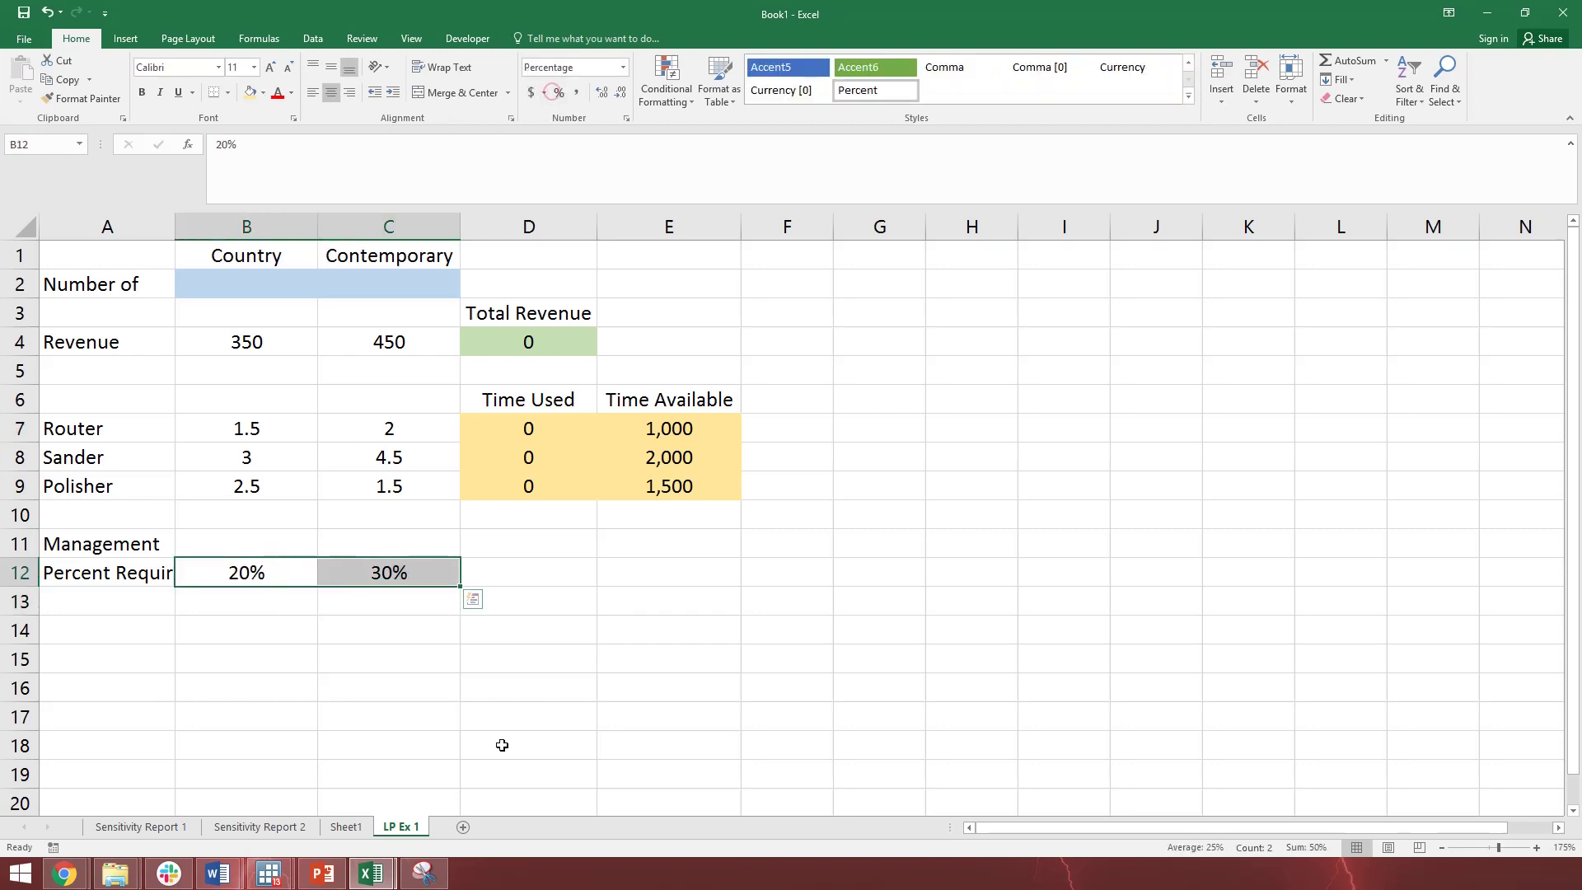
drag(178, 239, 215, 231)
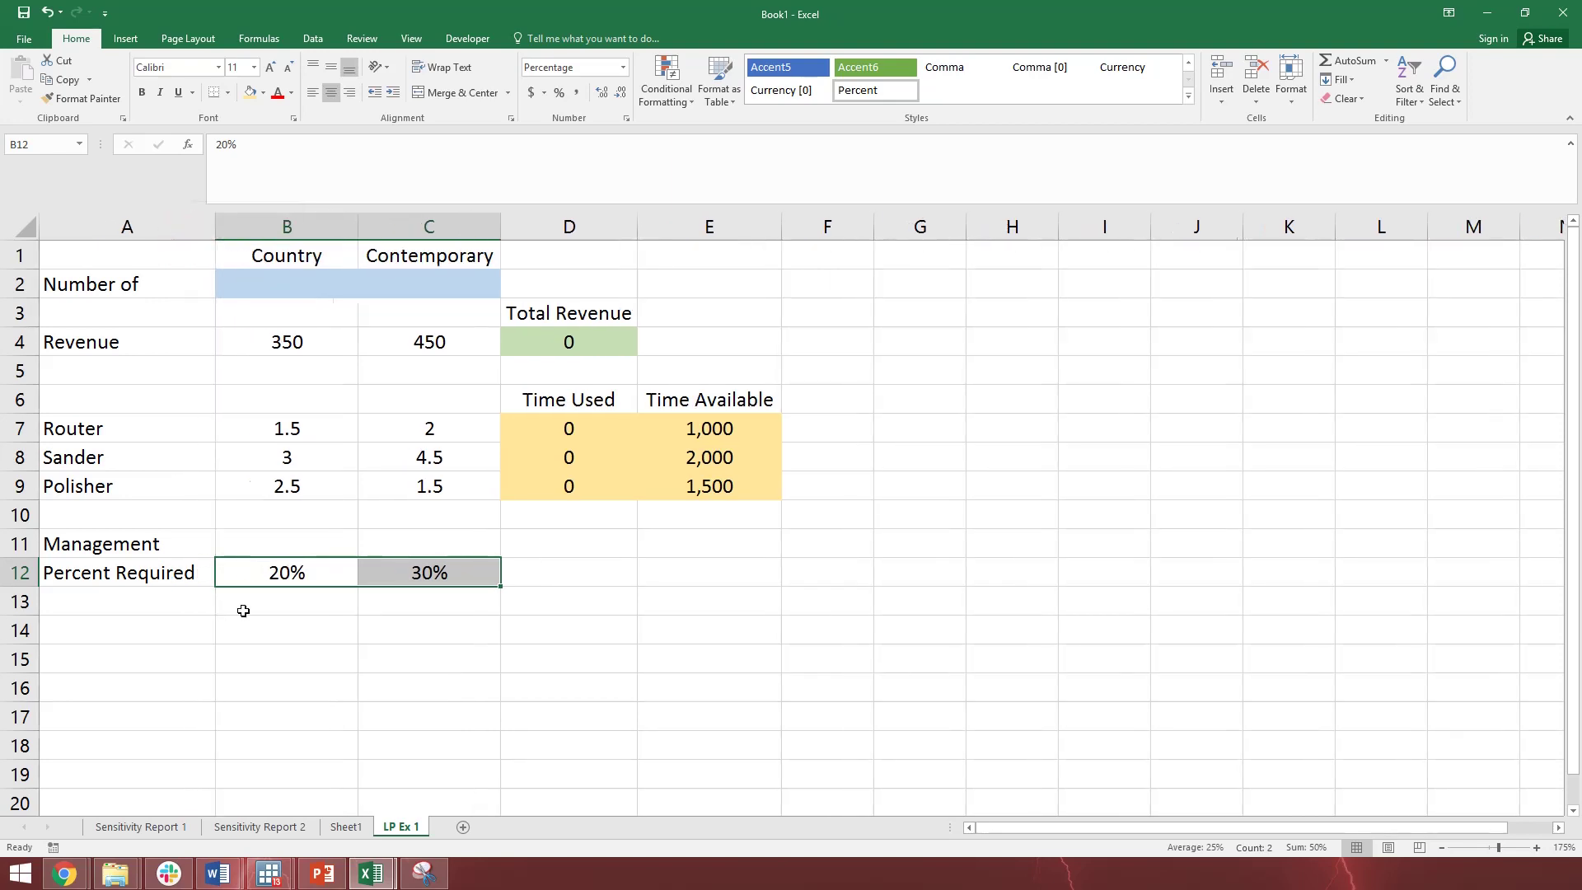
Label cell A13 'Number Required'.
click(119, 594)
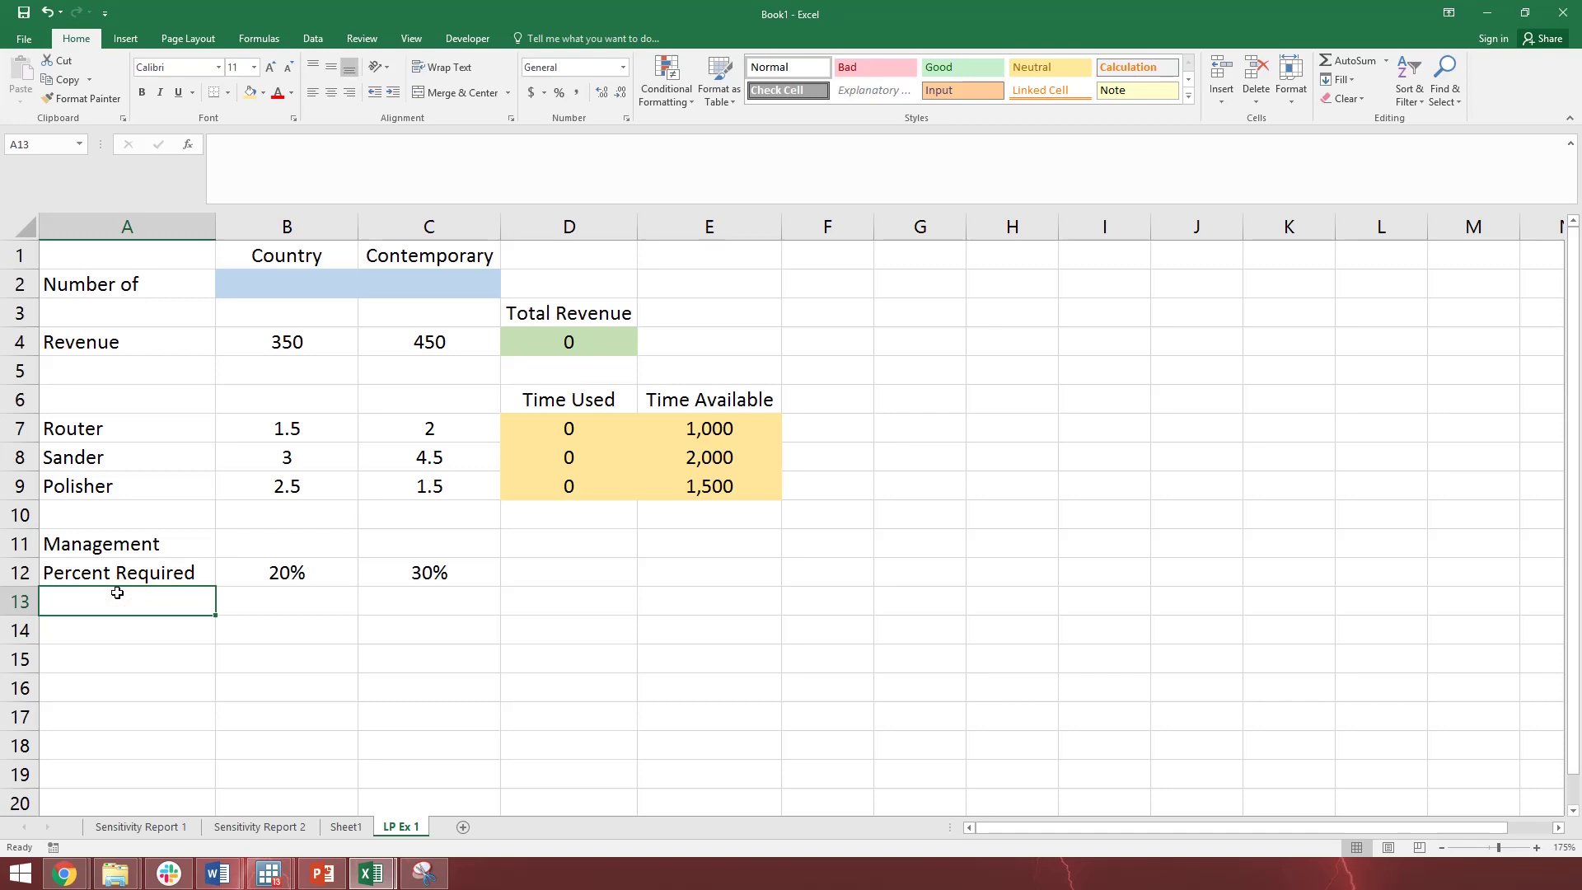
text(Number Required)
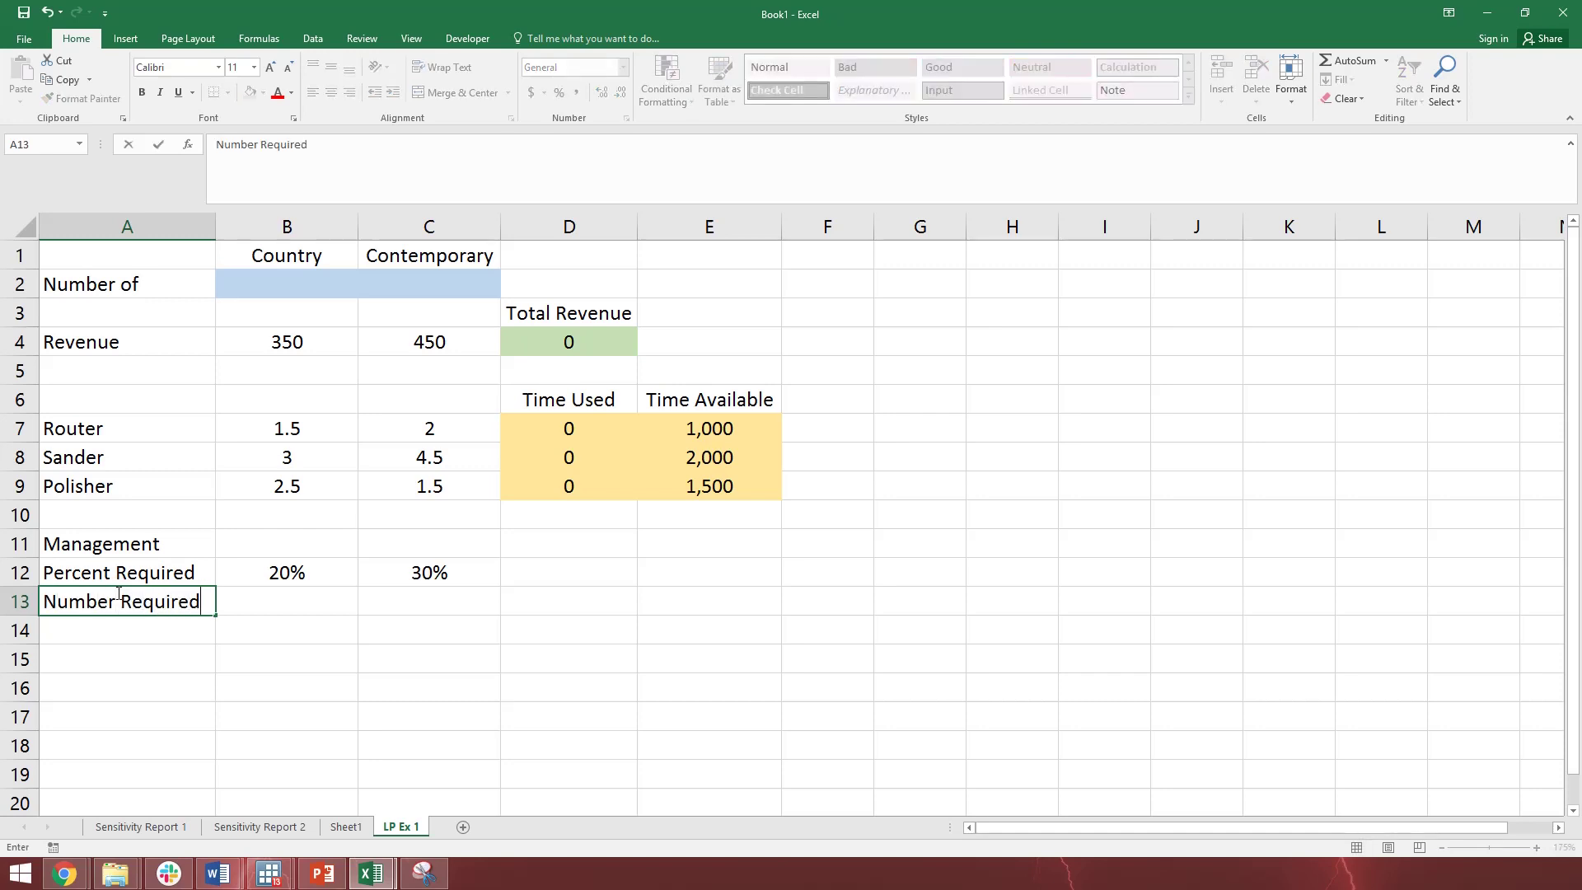
key(Return)
Enter =B12*(B2+C2) in B13, adding the missing multiplication sign to fix the #REF! error.
key(Up)
key(Right)
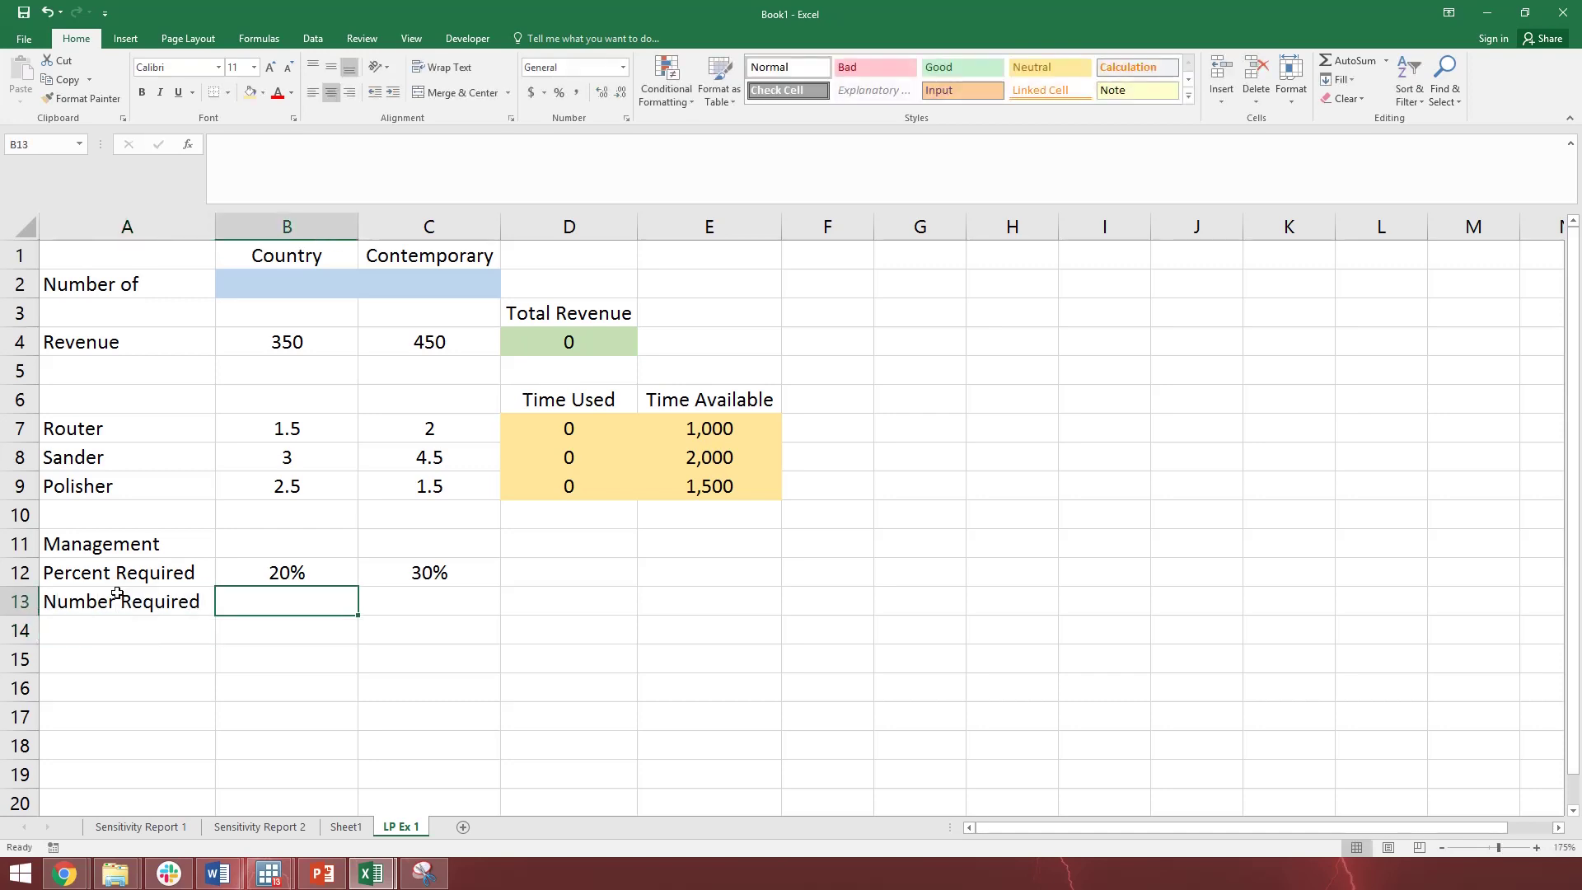
text(=)
key(Up)
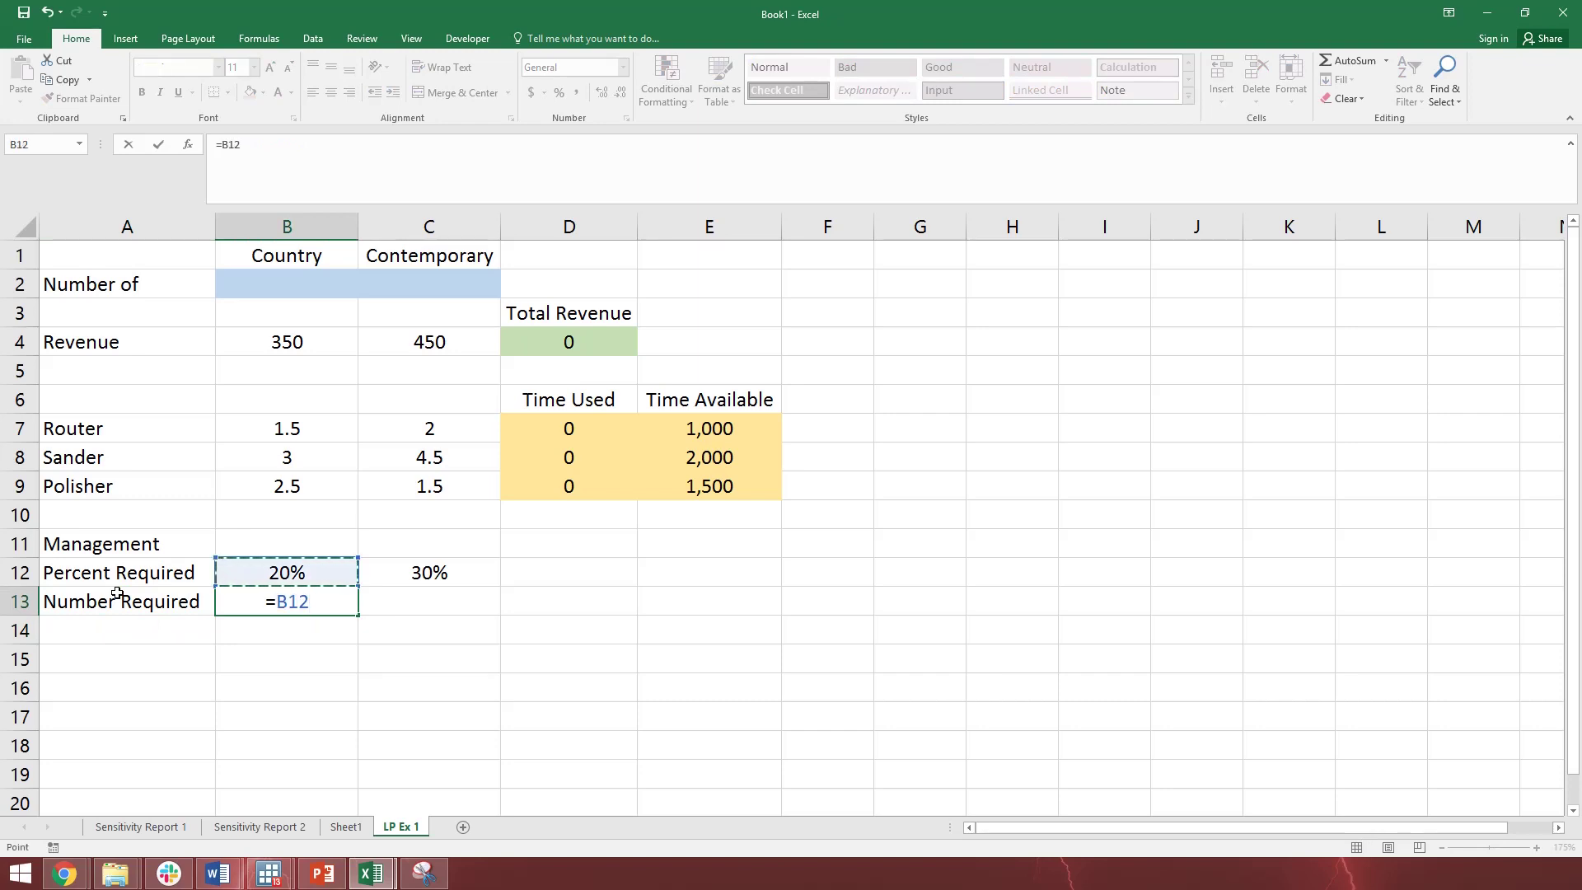
text(()
click(275, 288)
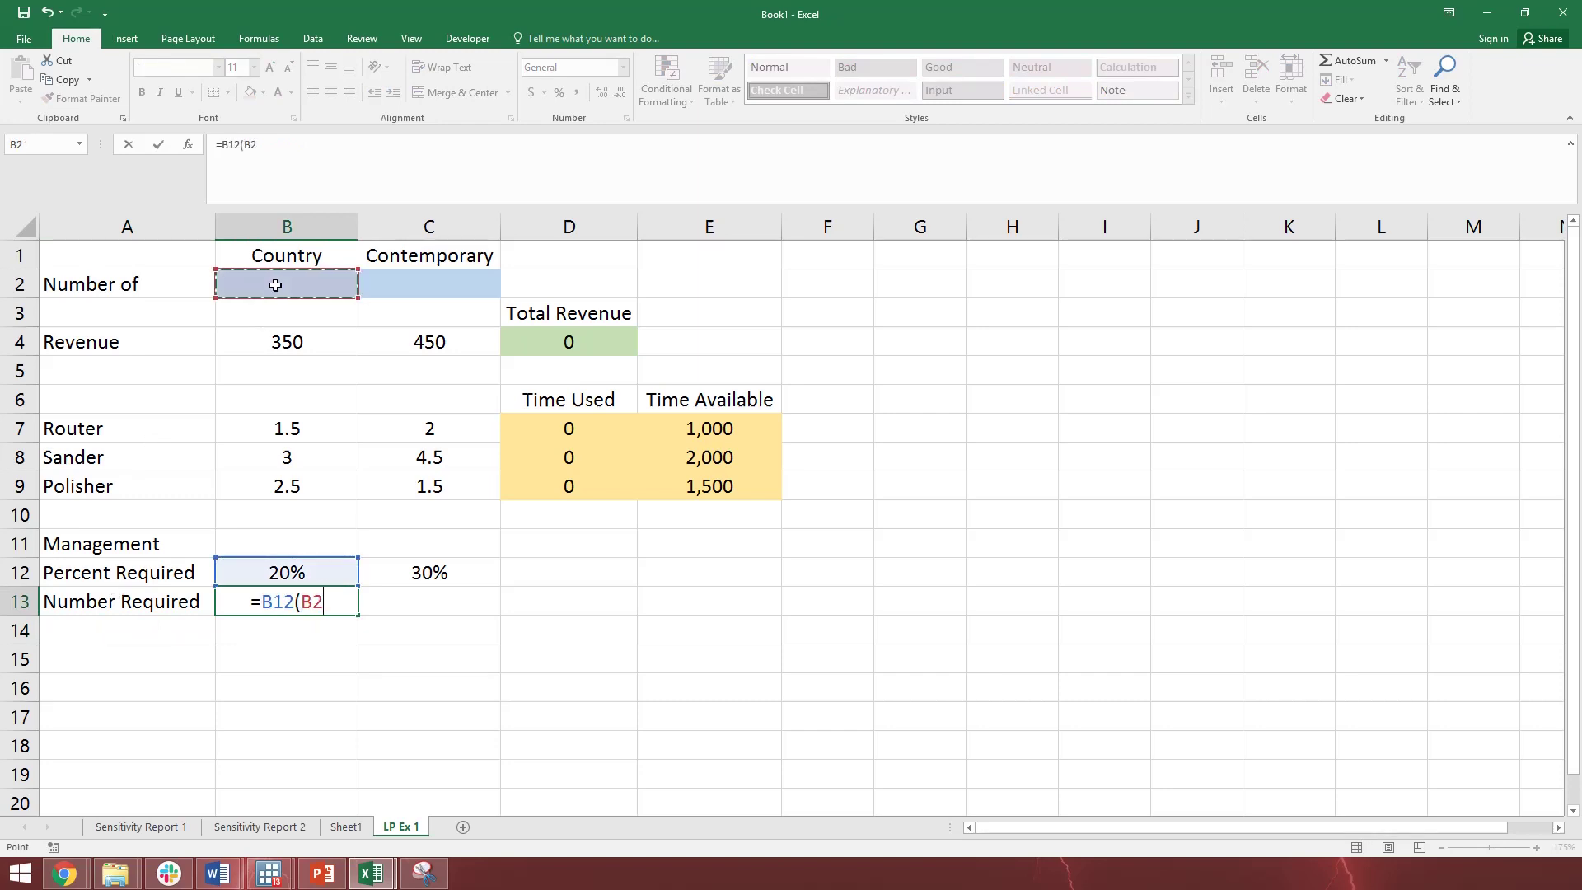
text(+)
click(417, 279)
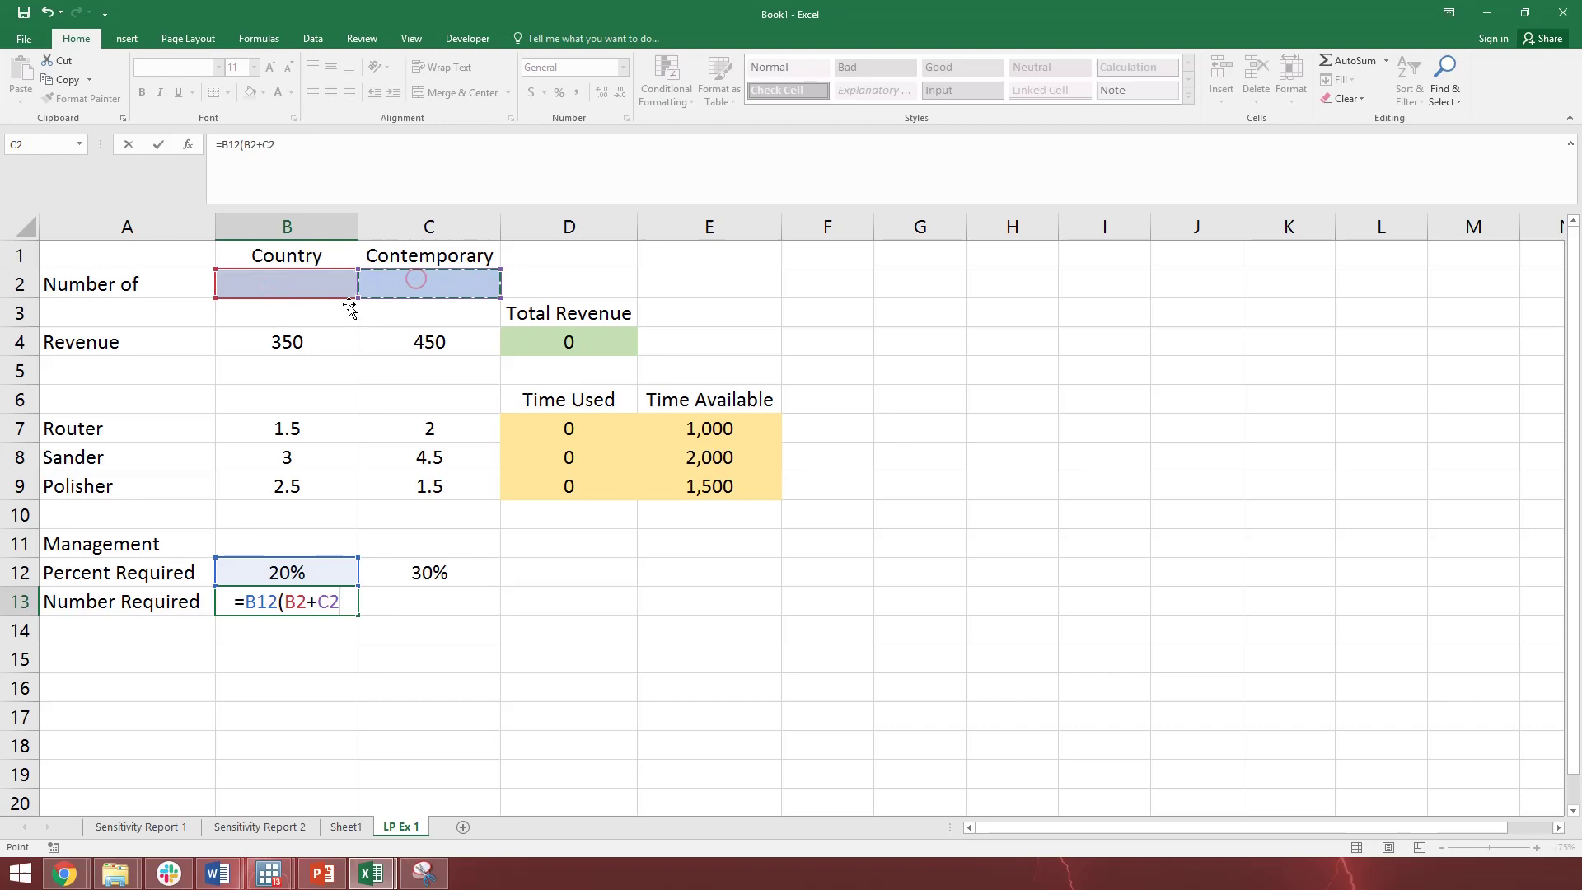
text())
key(Return)
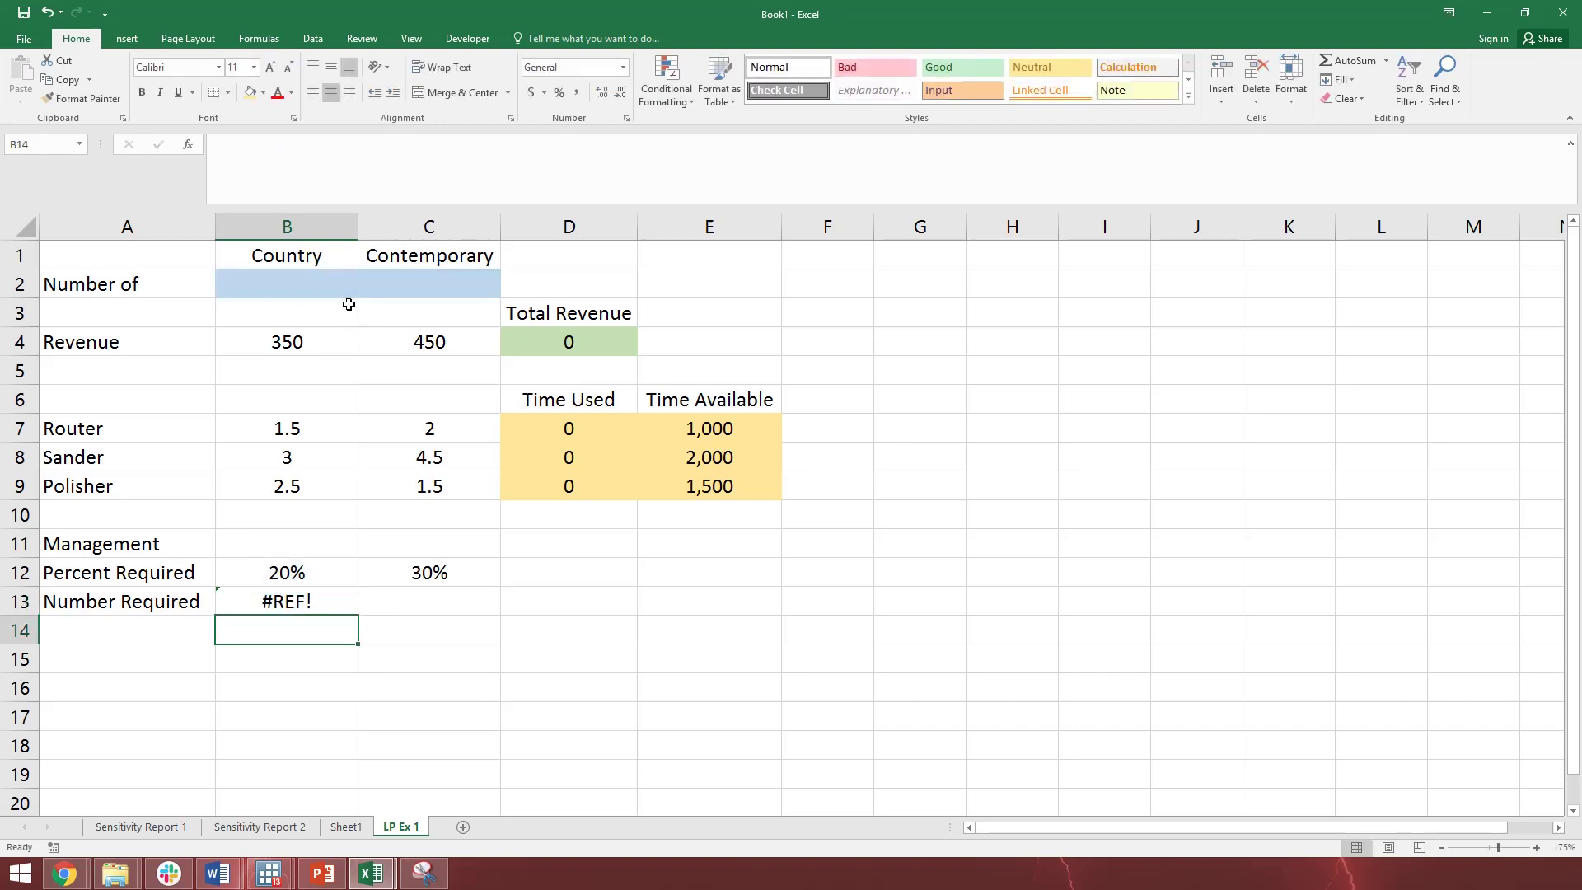
click(307, 600)
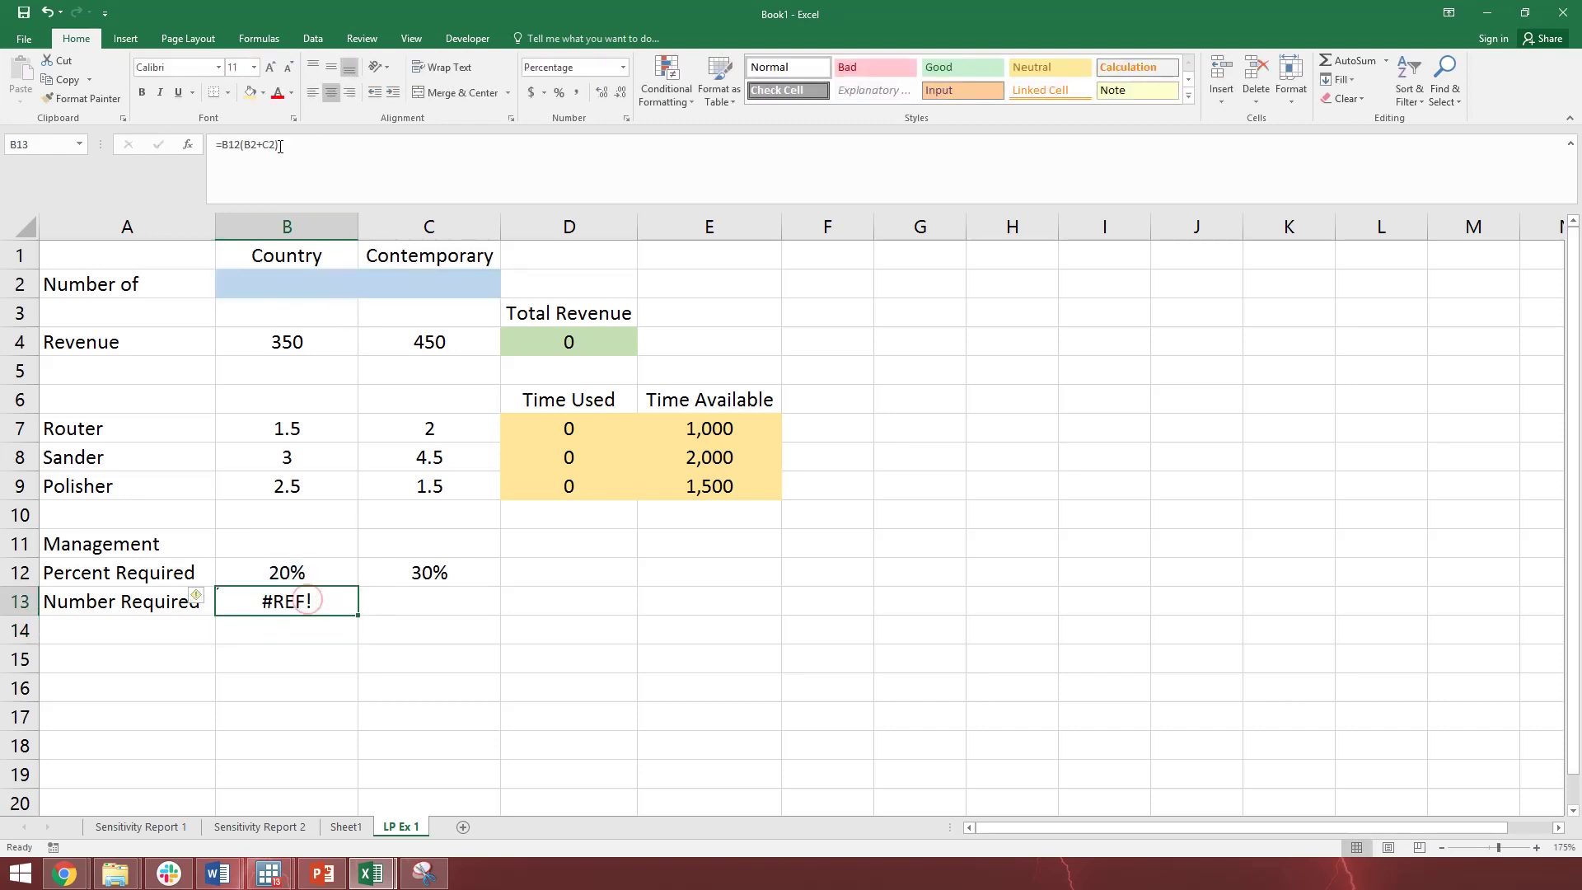
click(248, 149)
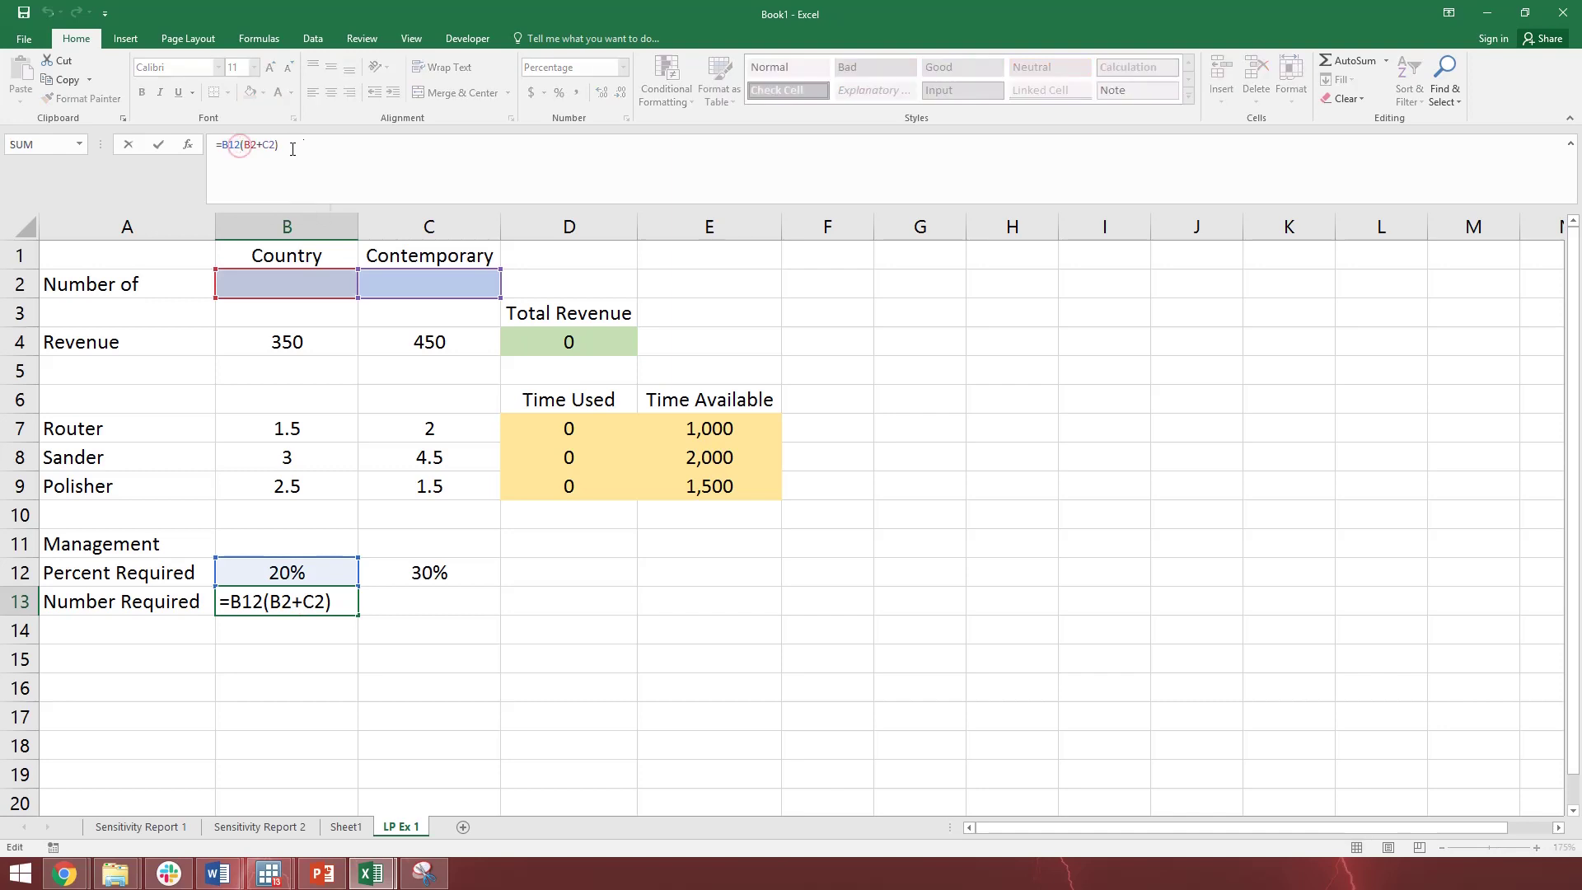
text(*)
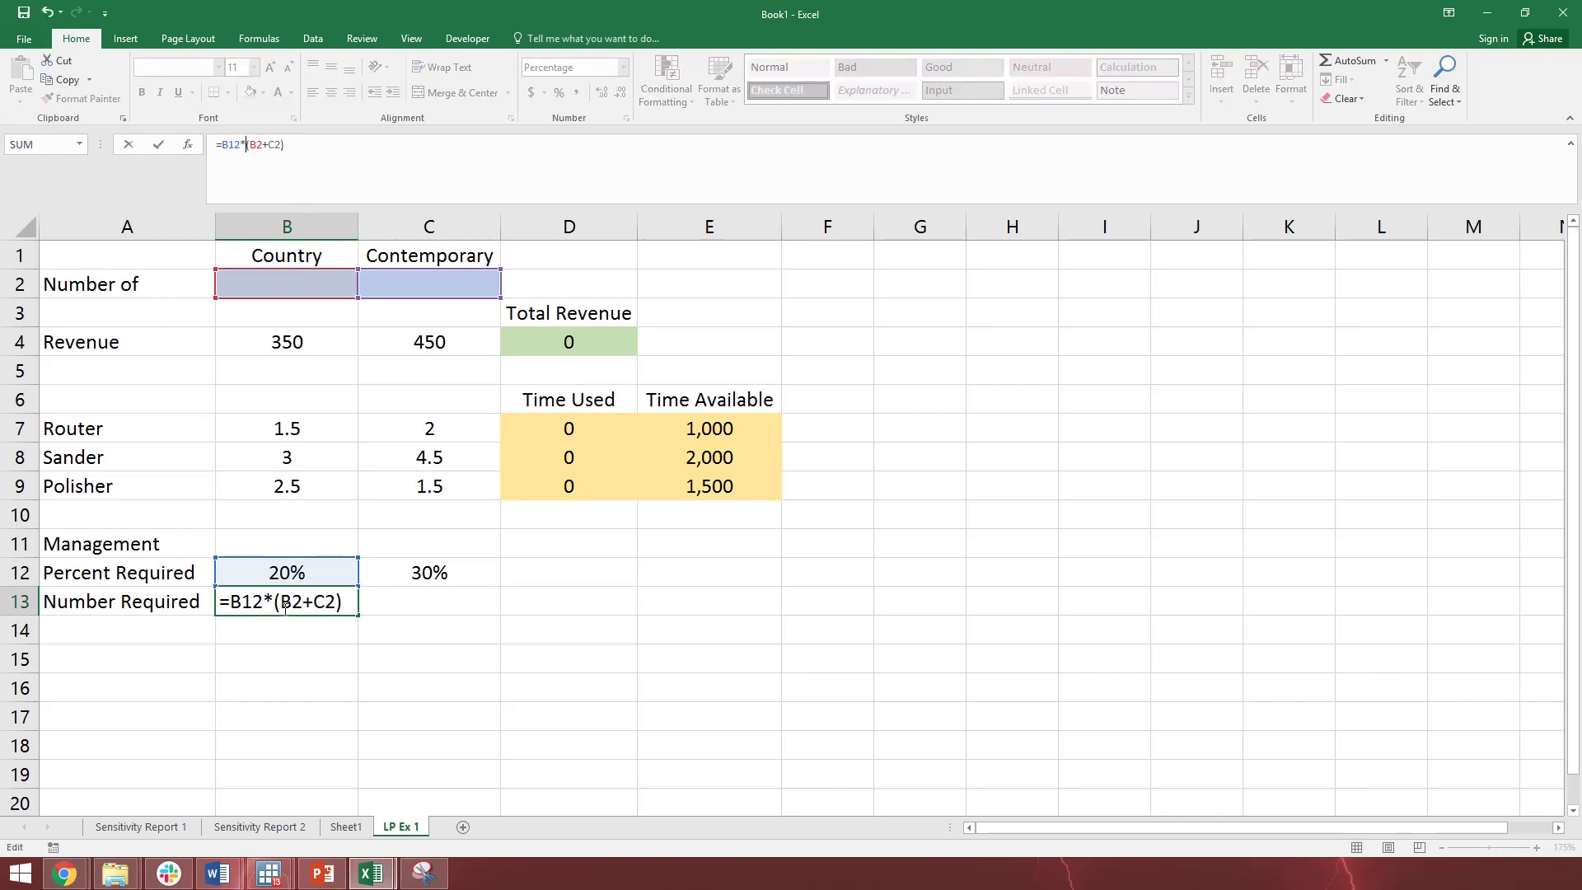
key(Return)
Enter =C12*(B2+C2) in C13 for the Contemporary number required.
click(398, 603)
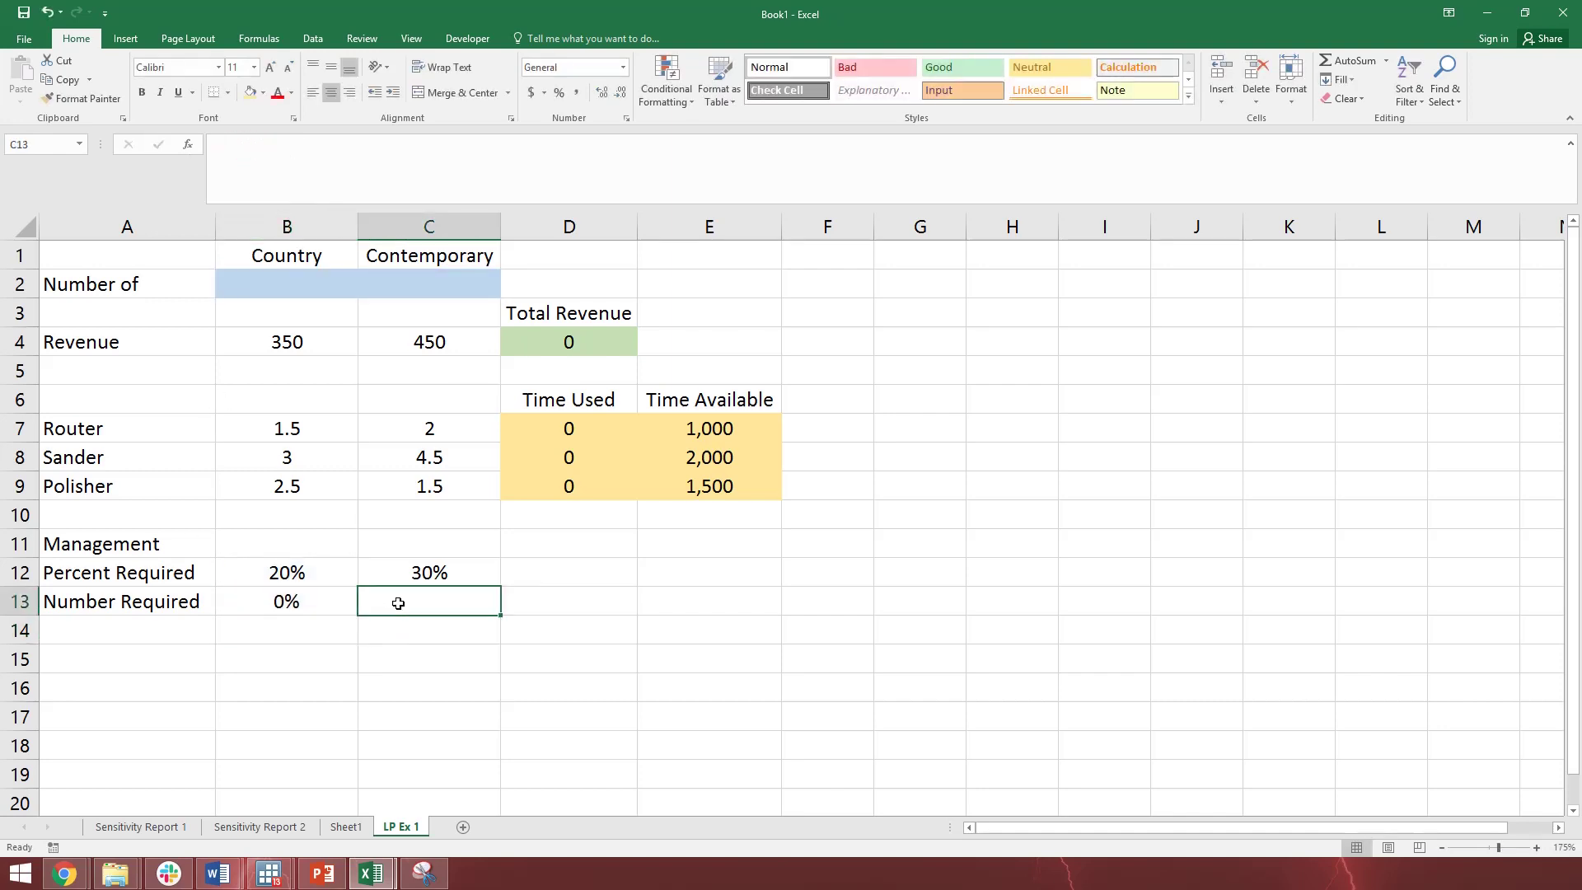
text(=)
click(441, 570)
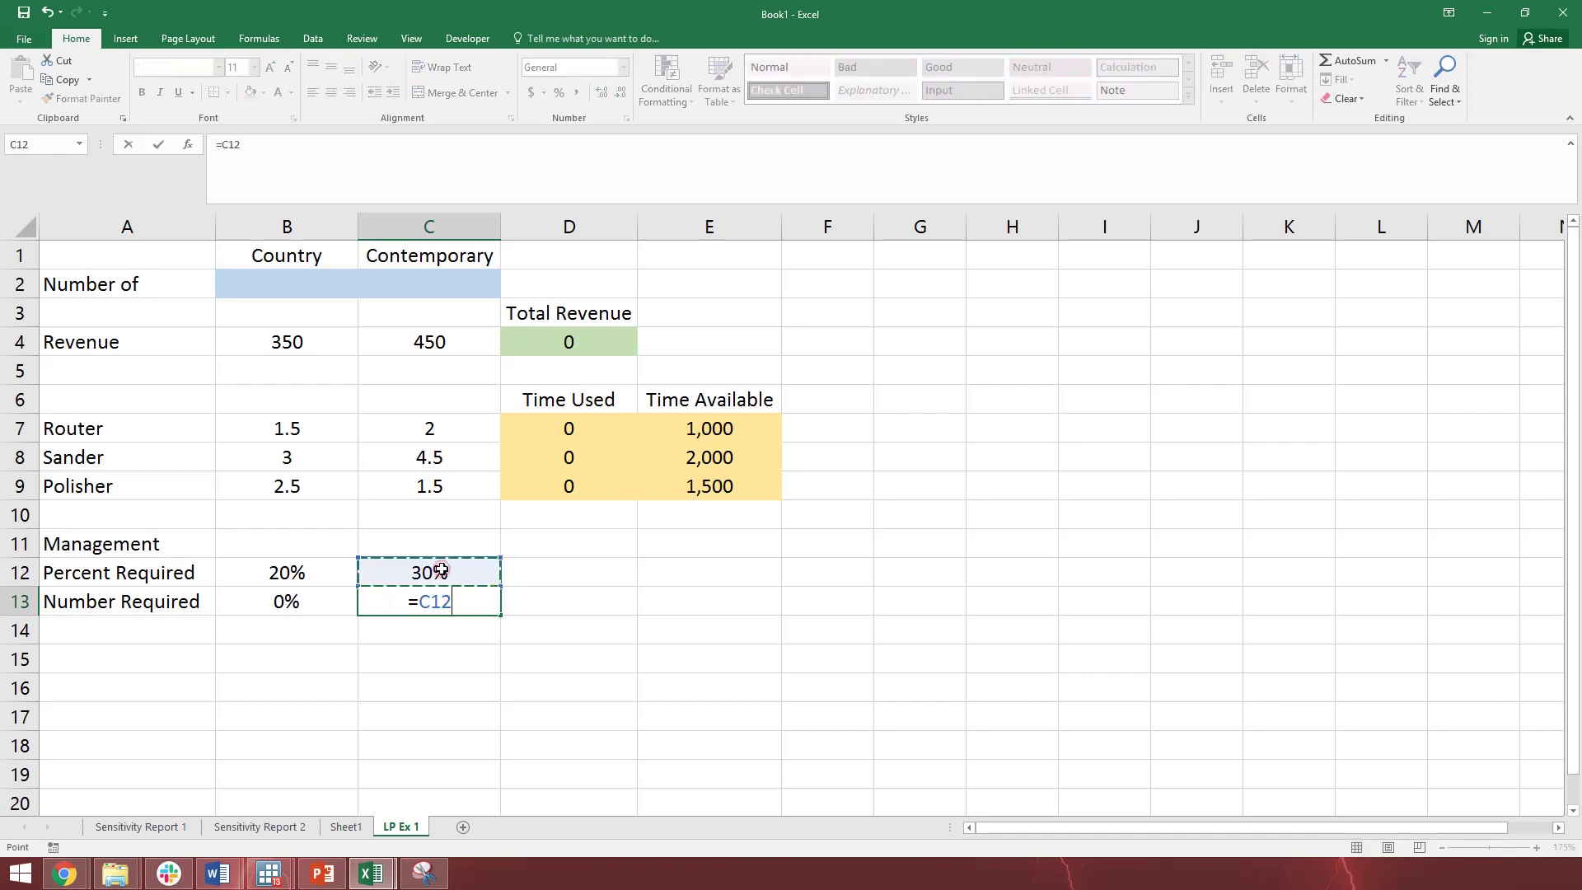
text(*()
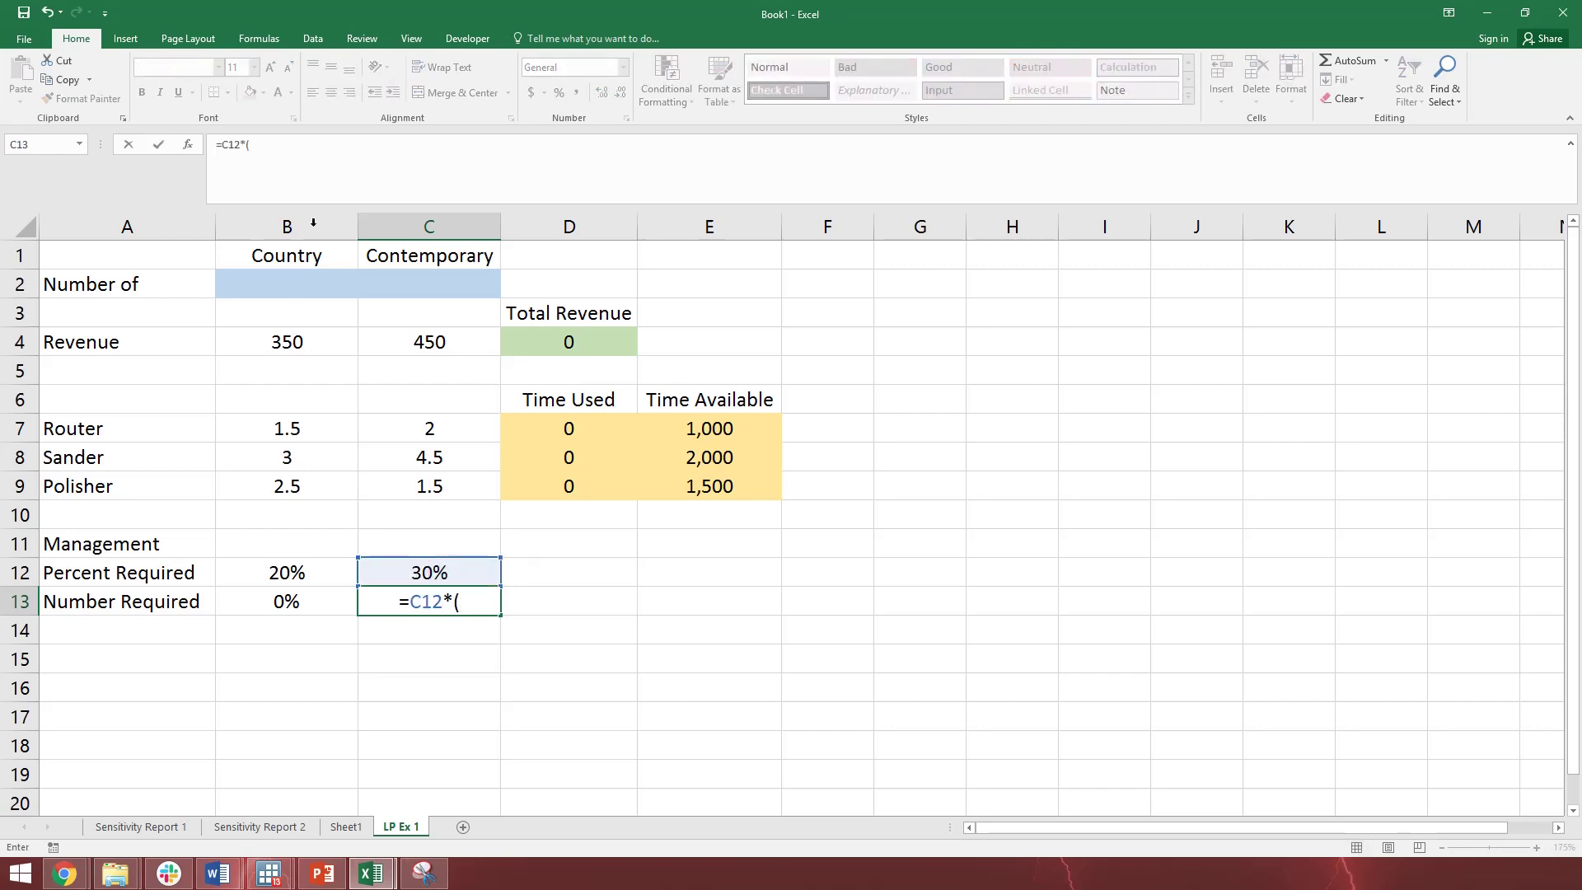
click(313, 276)
text(+)
click(448, 286)
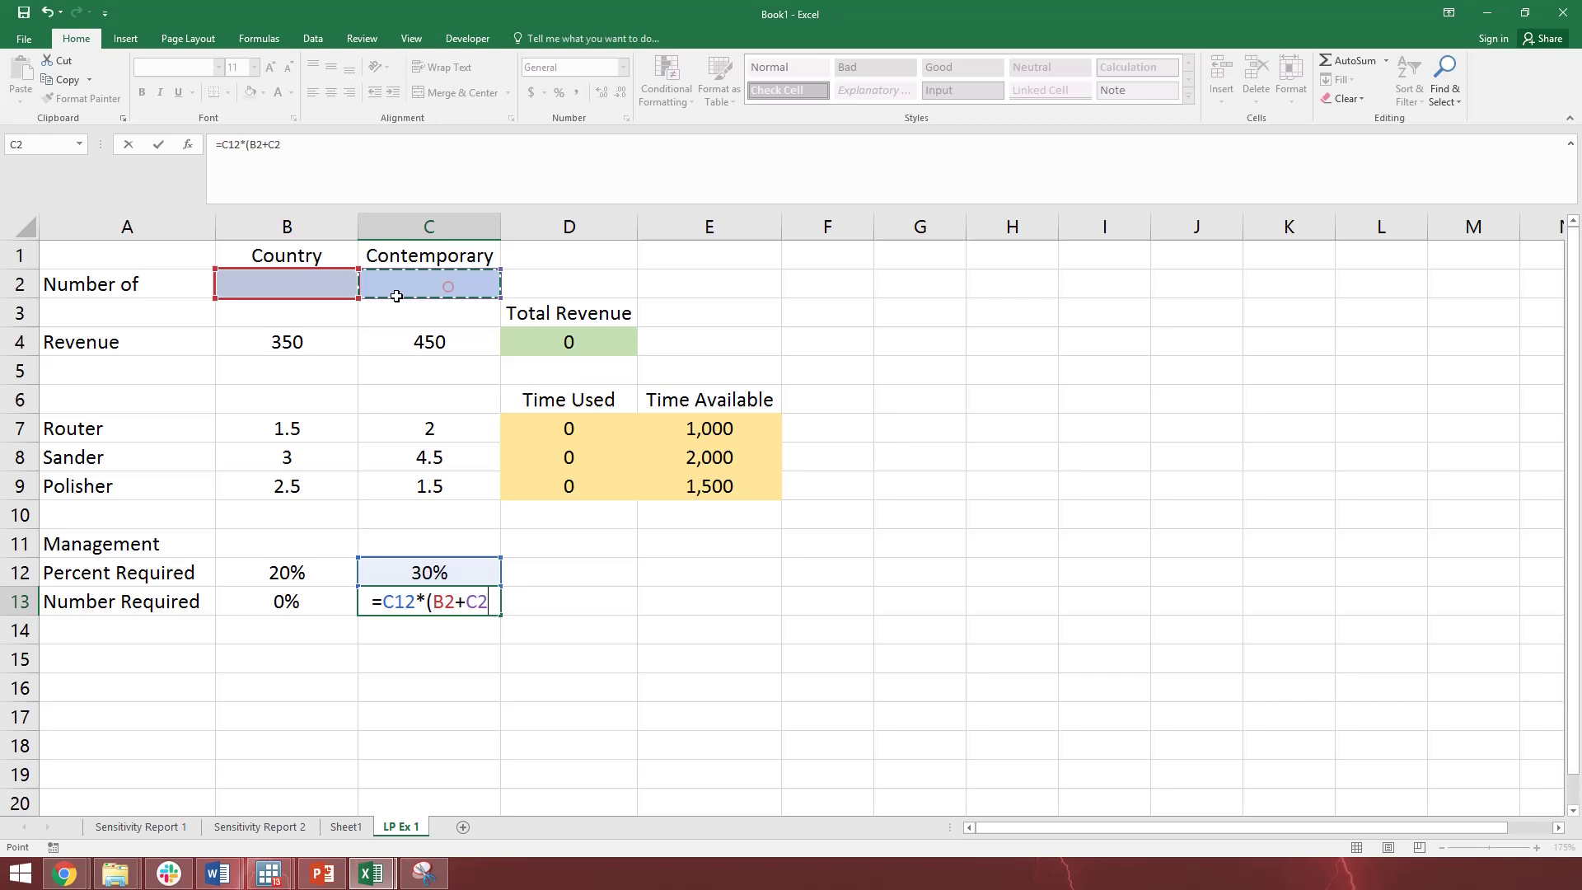
text())
key(Return)
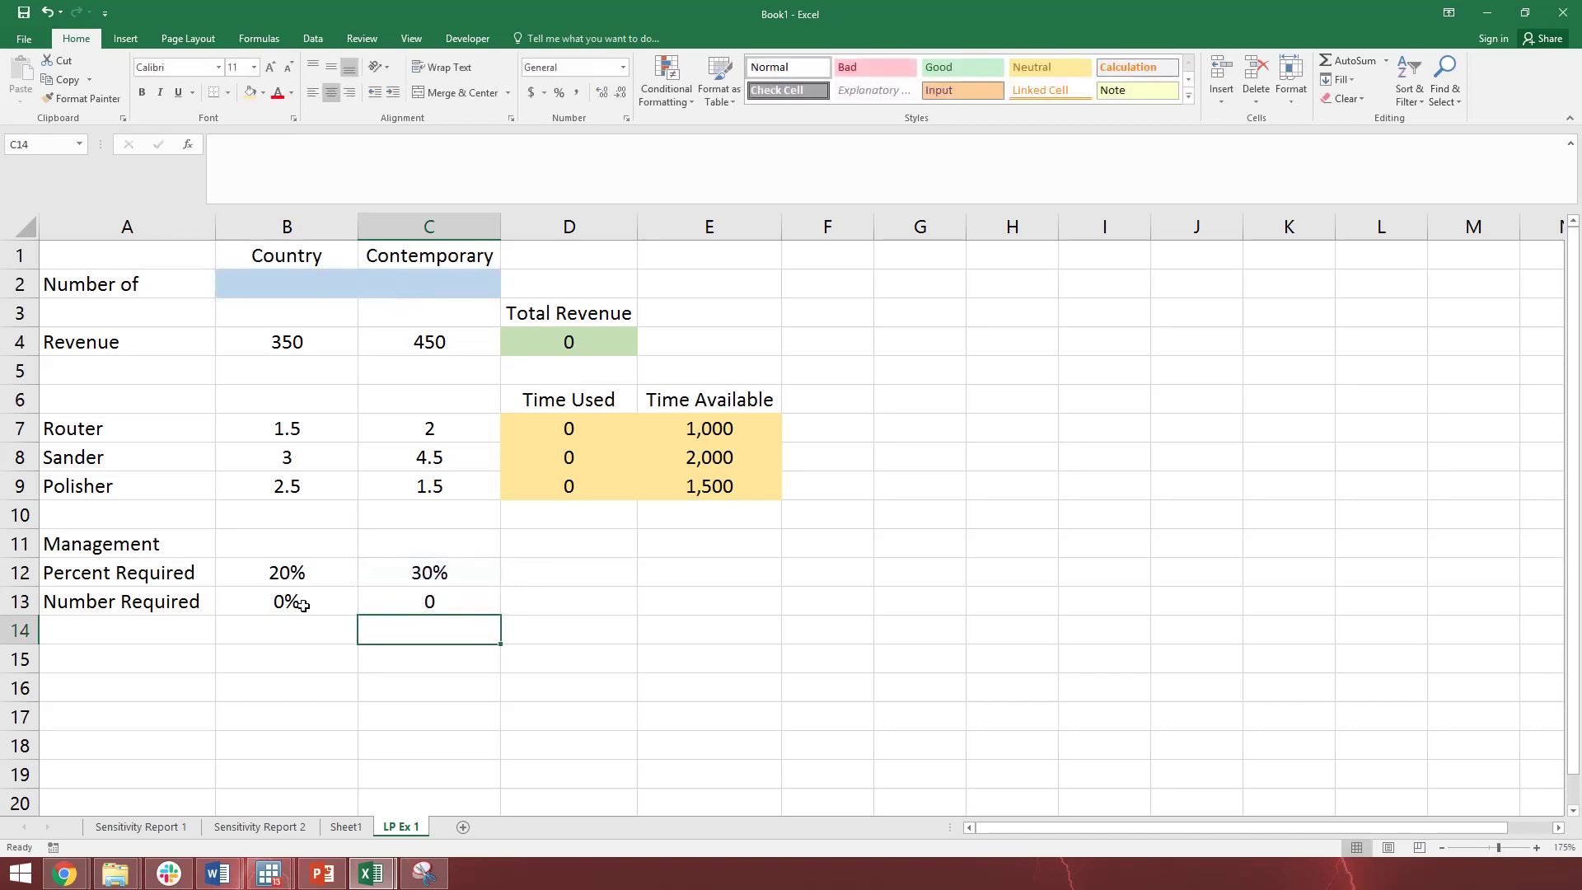
Format B13:C13 as Number with two decimals and a yellow fill.
drag(303, 606, 412, 609)
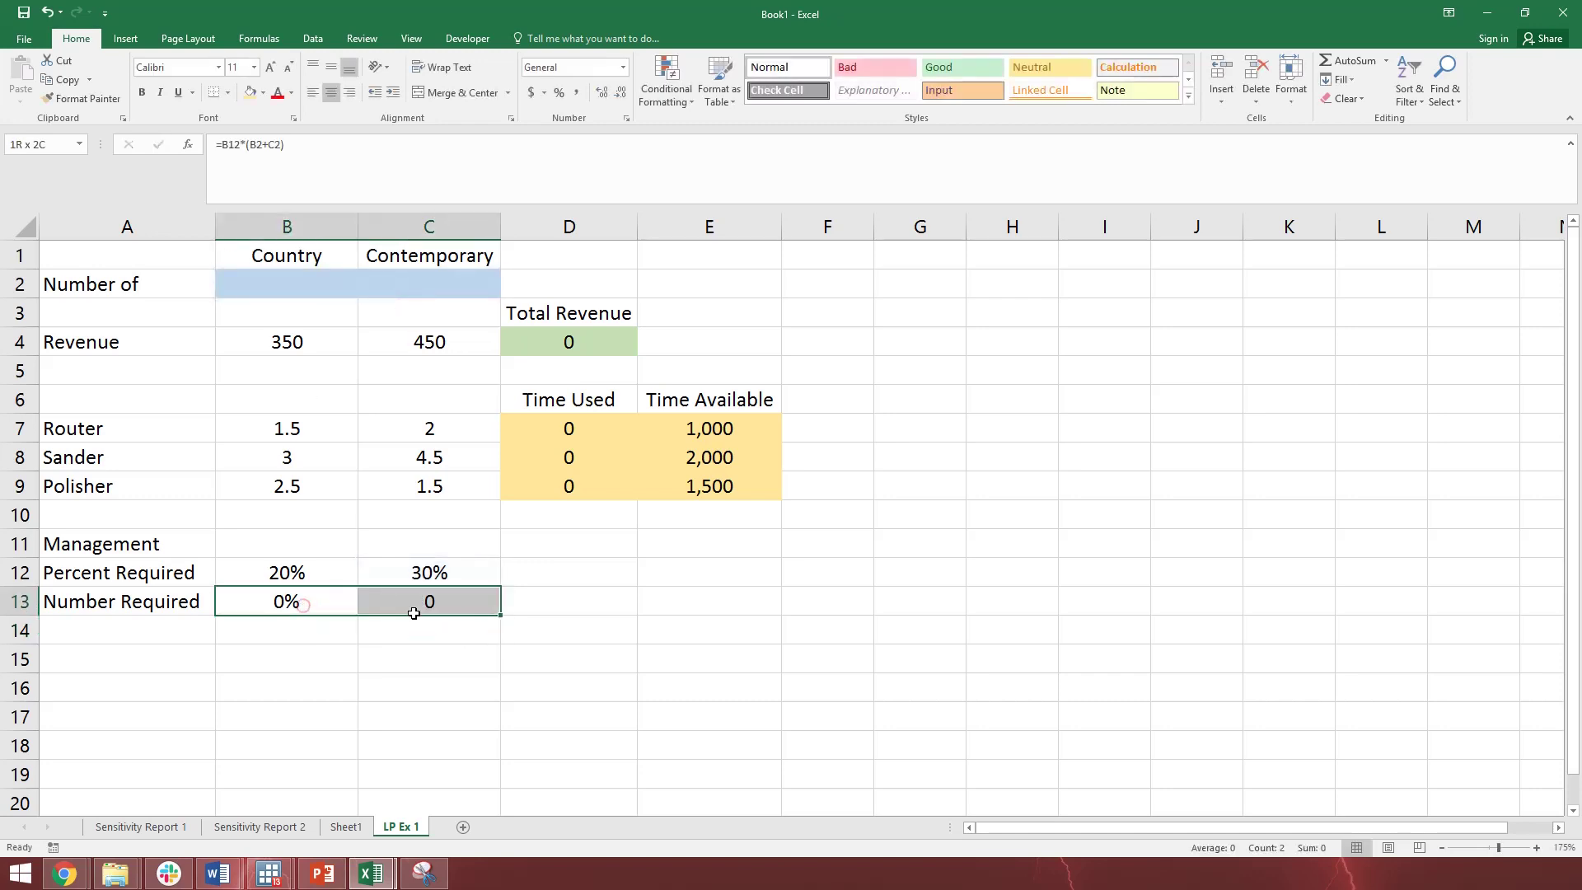
click(624, 70)
click(608, 130)
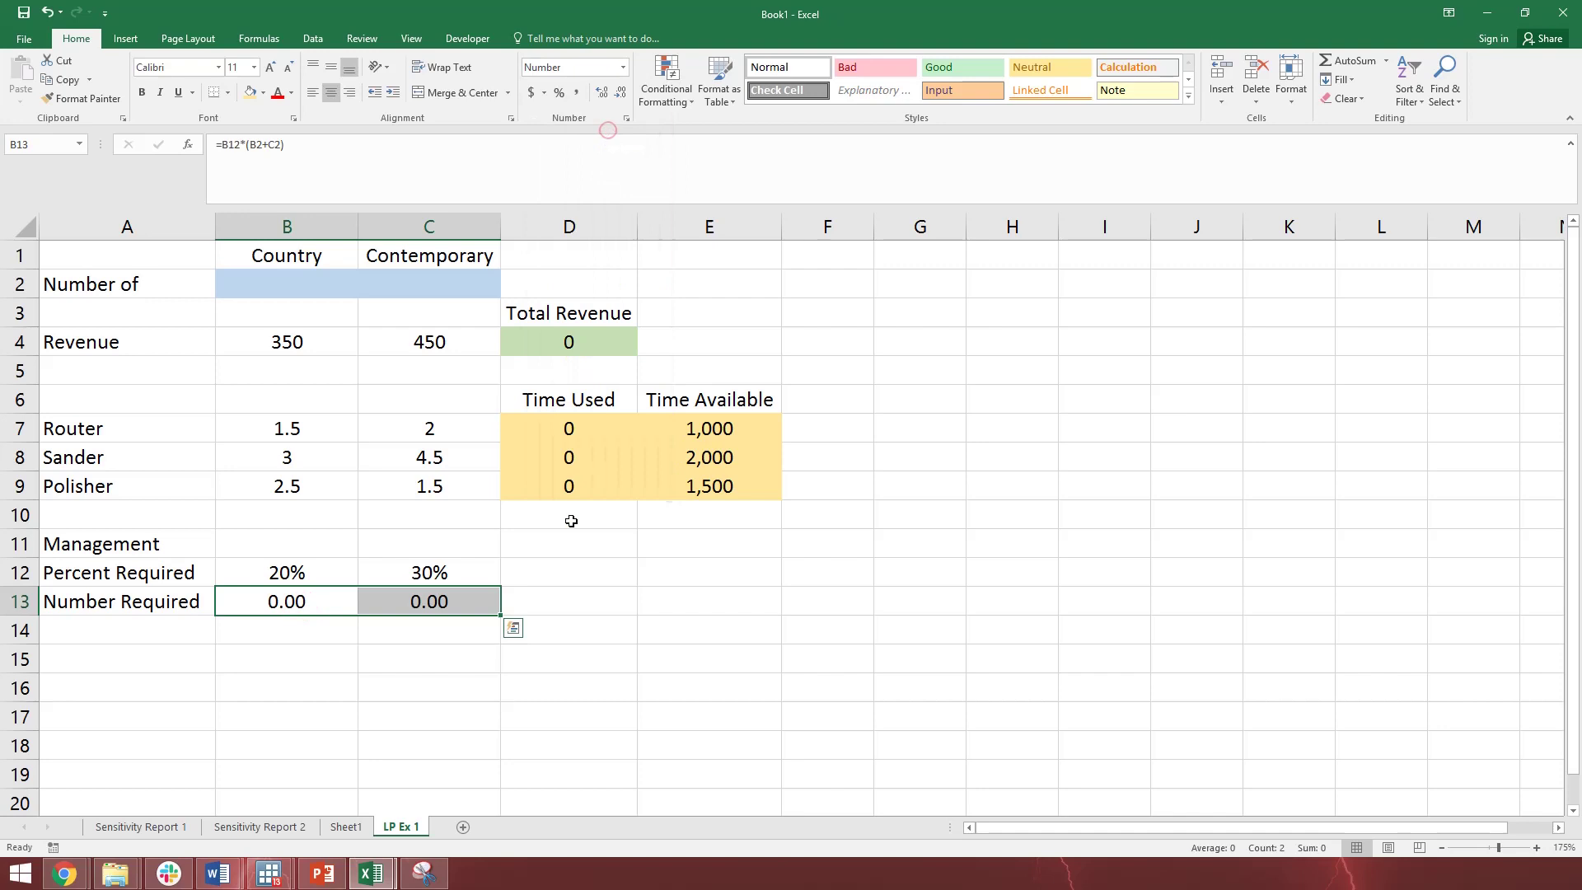
click(348, 681)
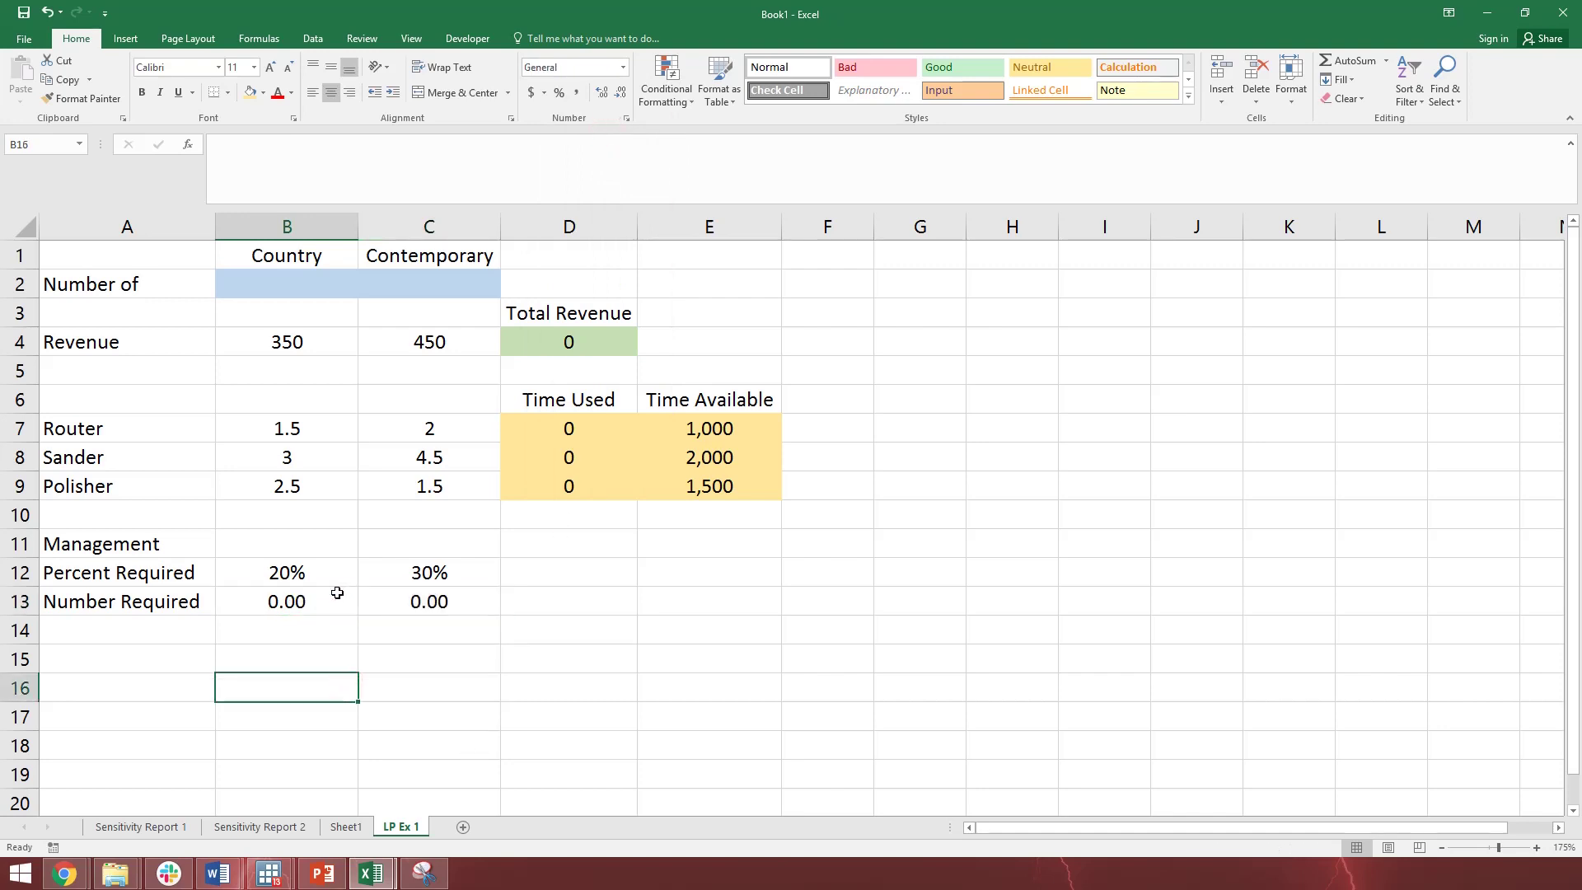
drag(337, 593, 383, 595)
click(249, 92)
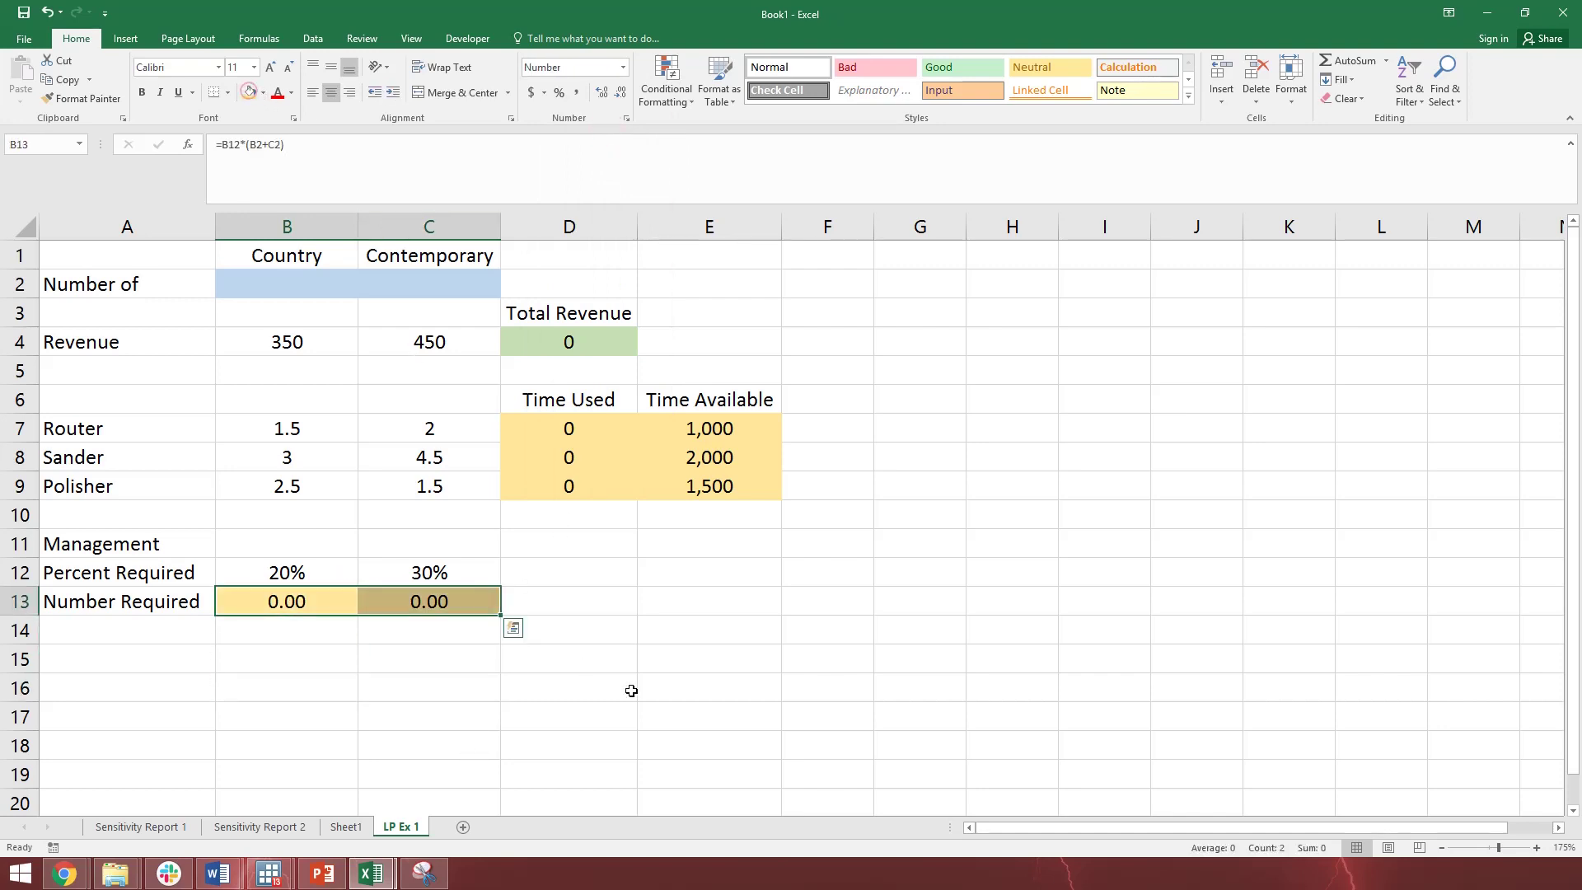
click(640, 690)
click(302, 281)
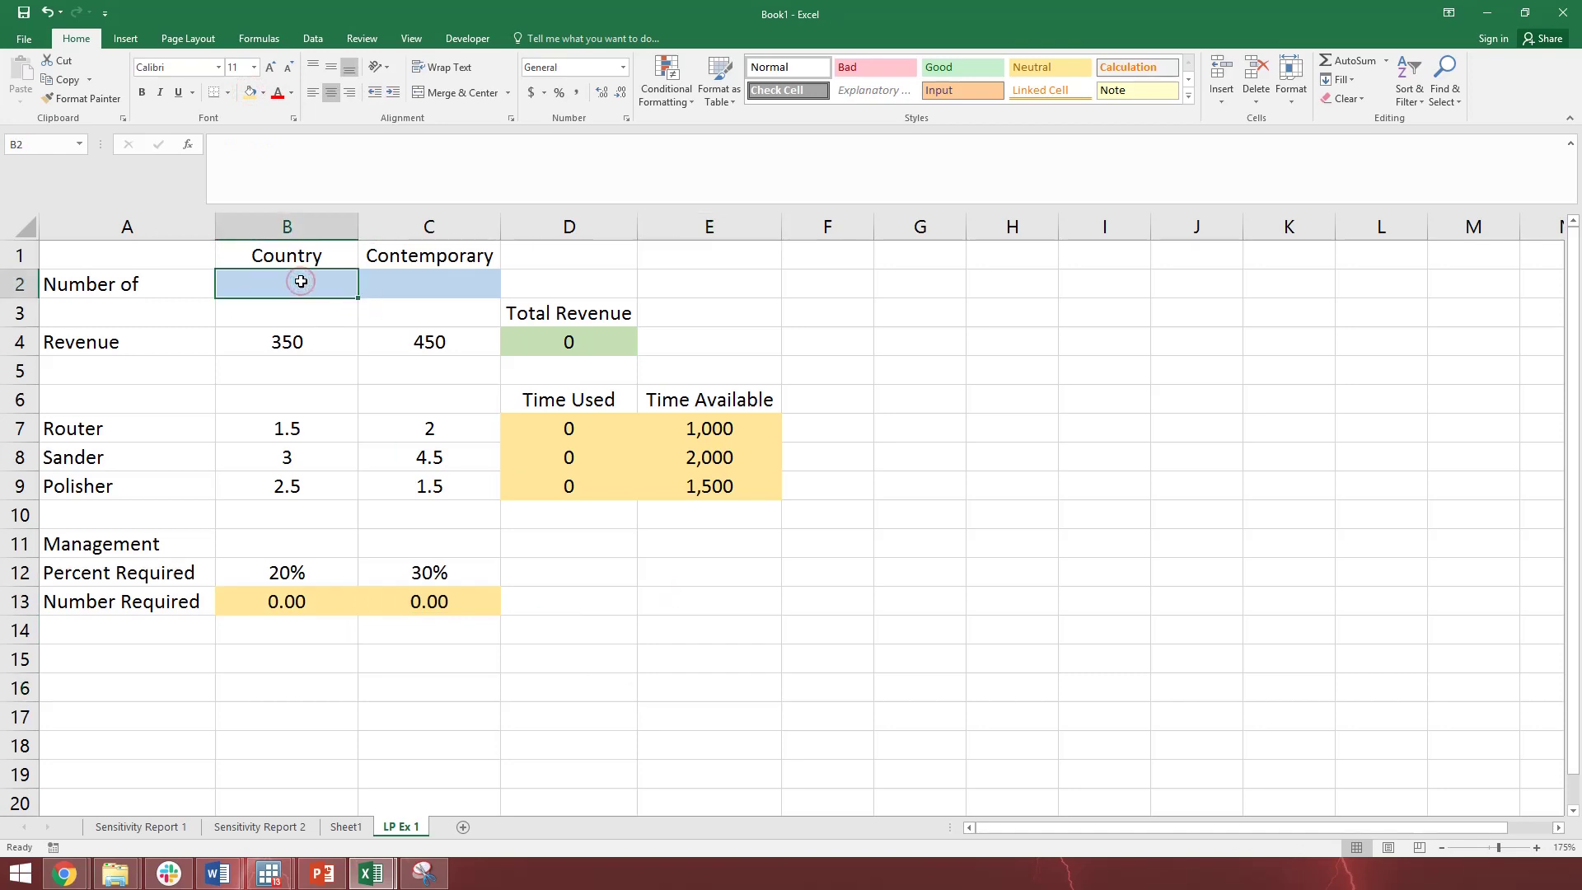
click(290, 605)
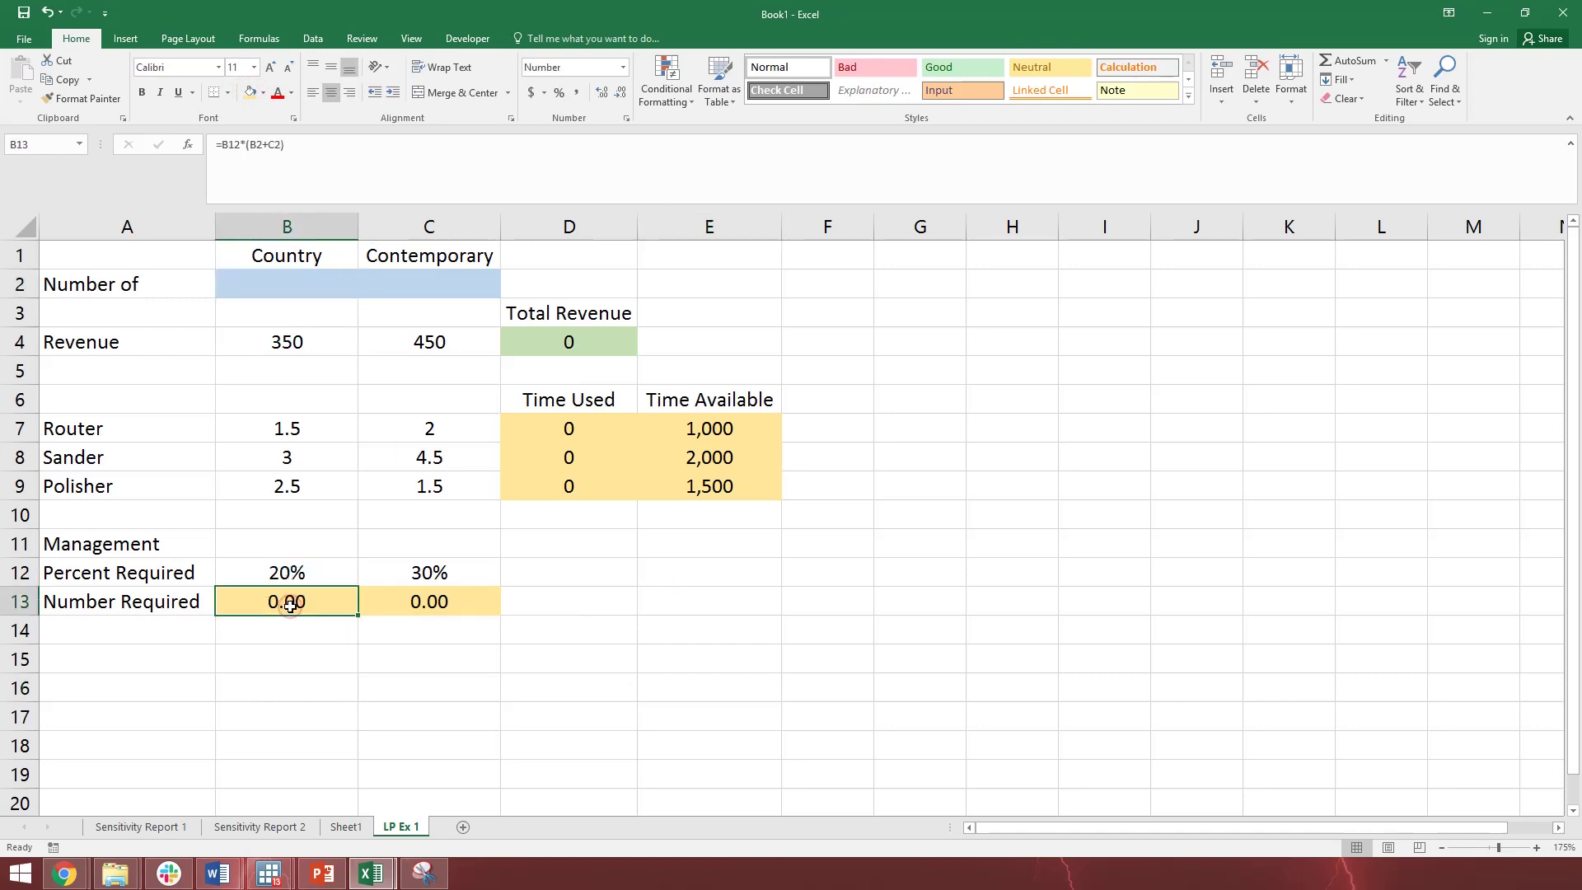
Open Solver to maximise Total Revenue D4 by changing B2:C2.
click(584, 342)
click(313, 39)
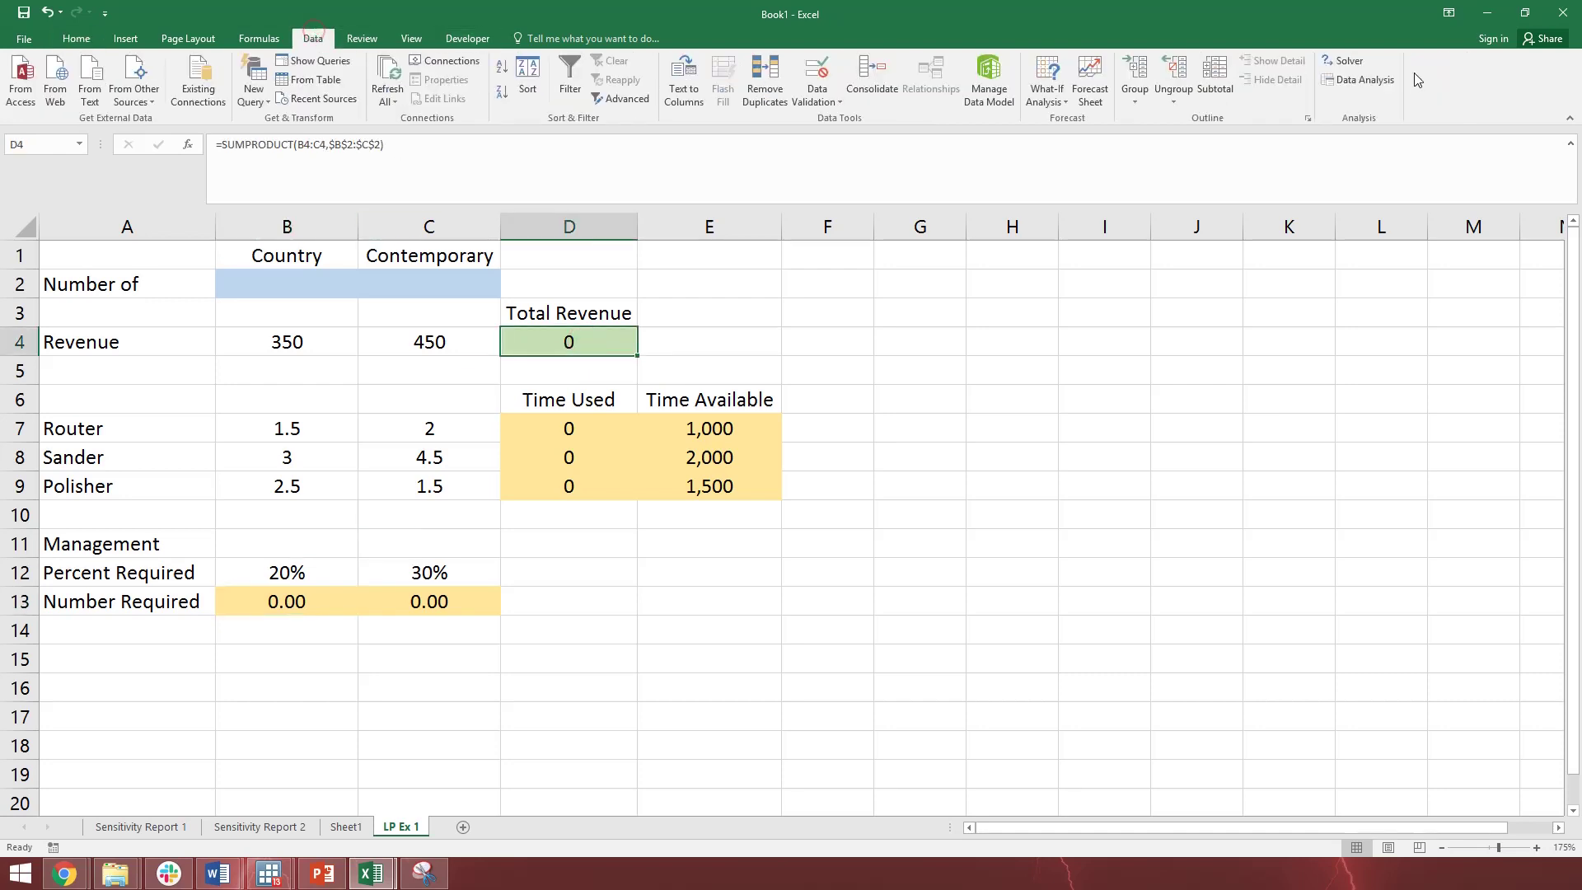
click(1349, 61)
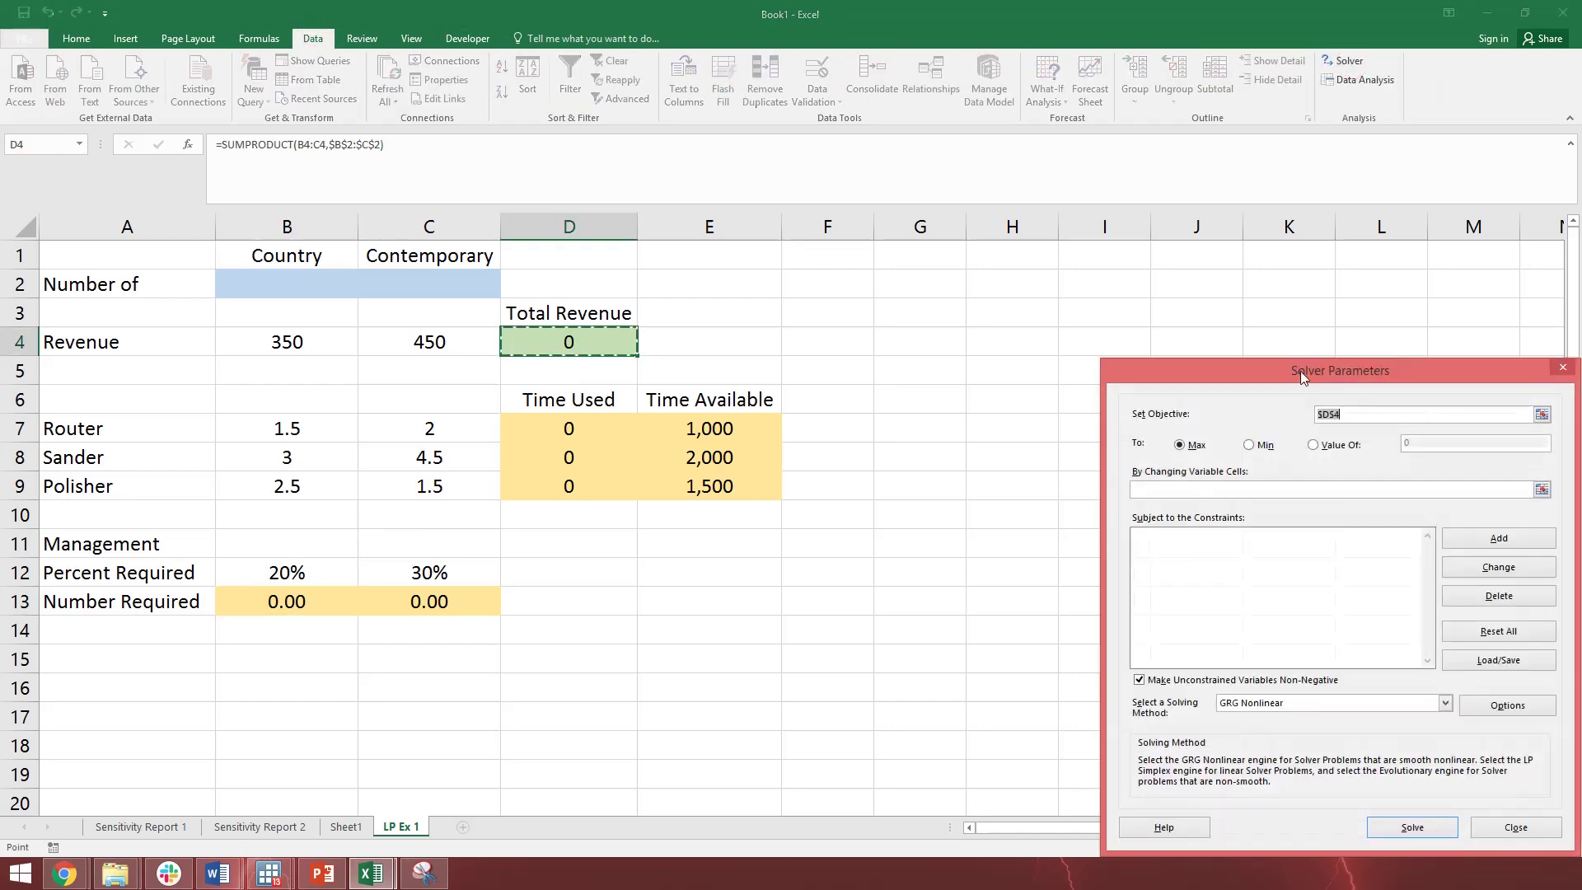
drag(1300, 371, 1218, 230)
click(1193, 346)
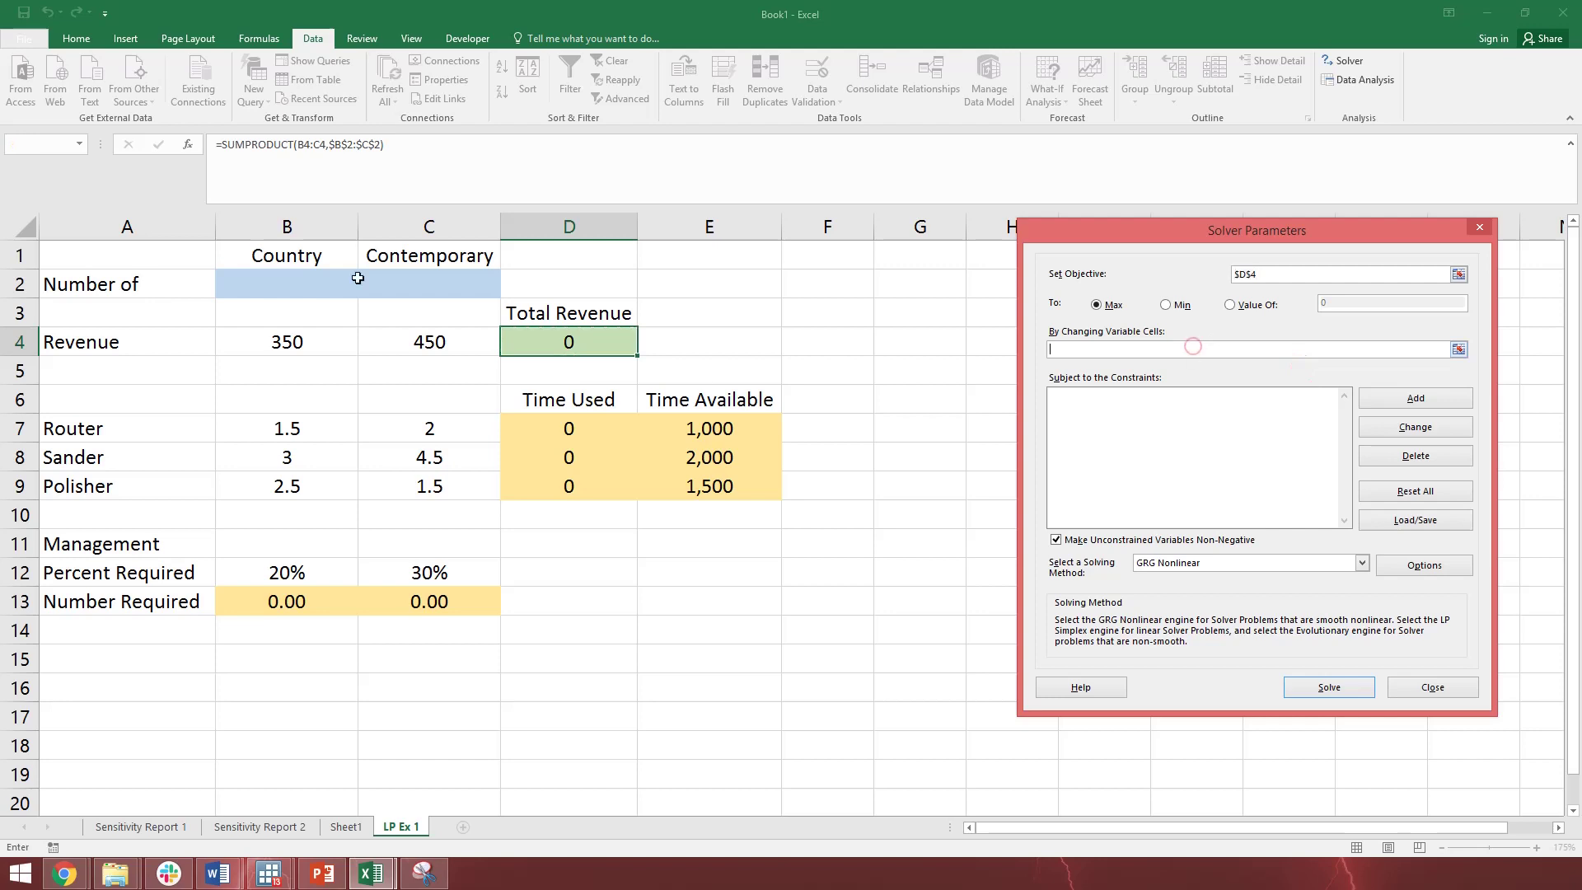
drag(358, 279, 402, 279)
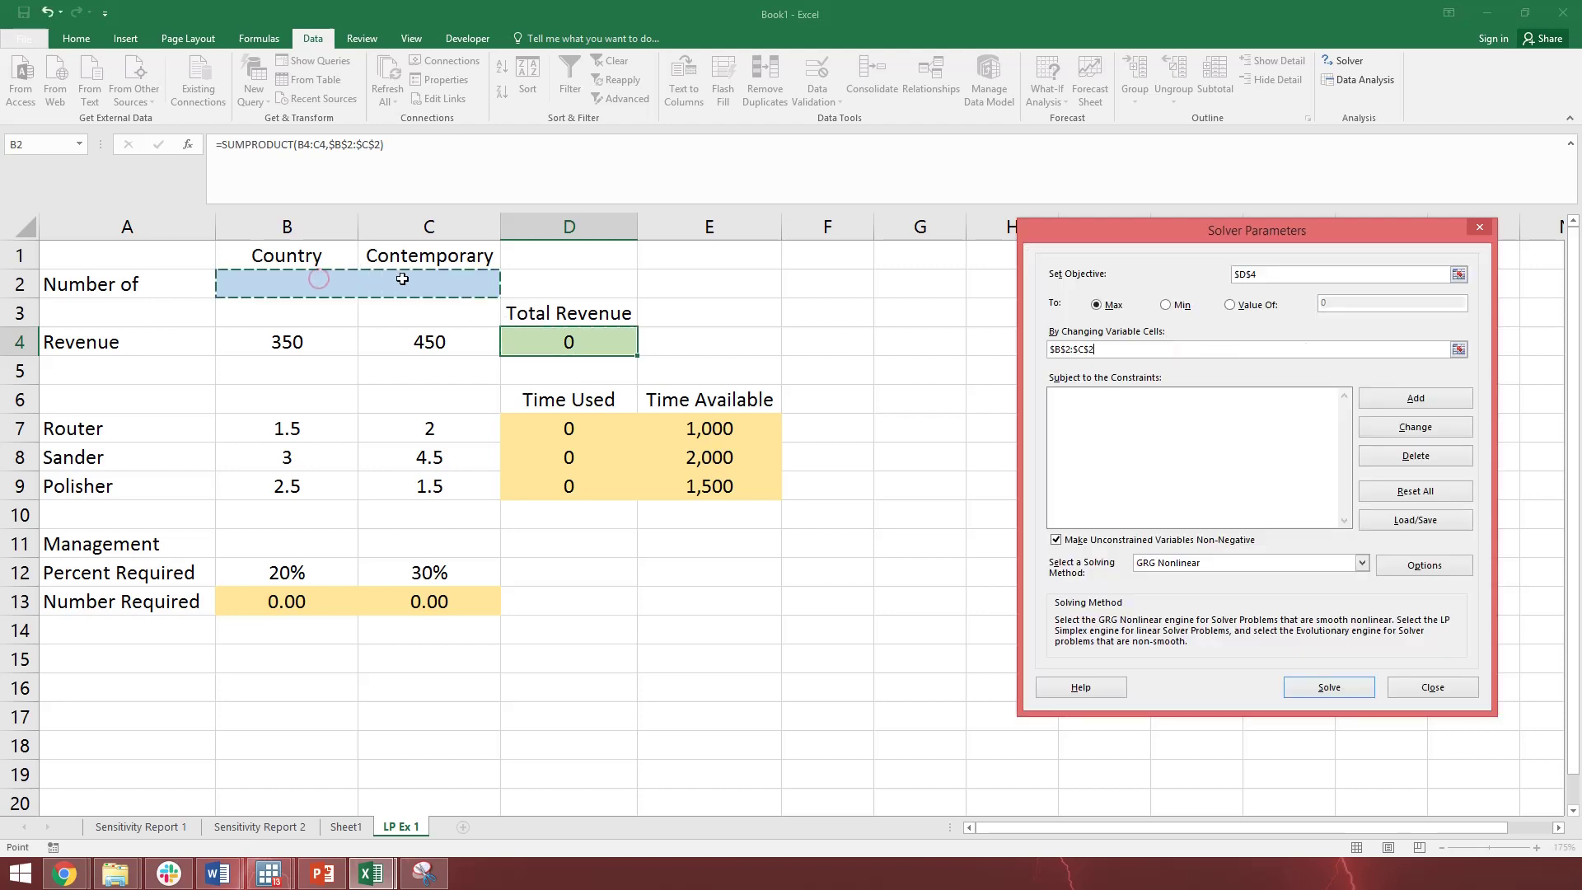
Add the constraint time used D7:D9 <= time available E7:E9.
click(1398, 399)
drag(576, 416, 579, 482)
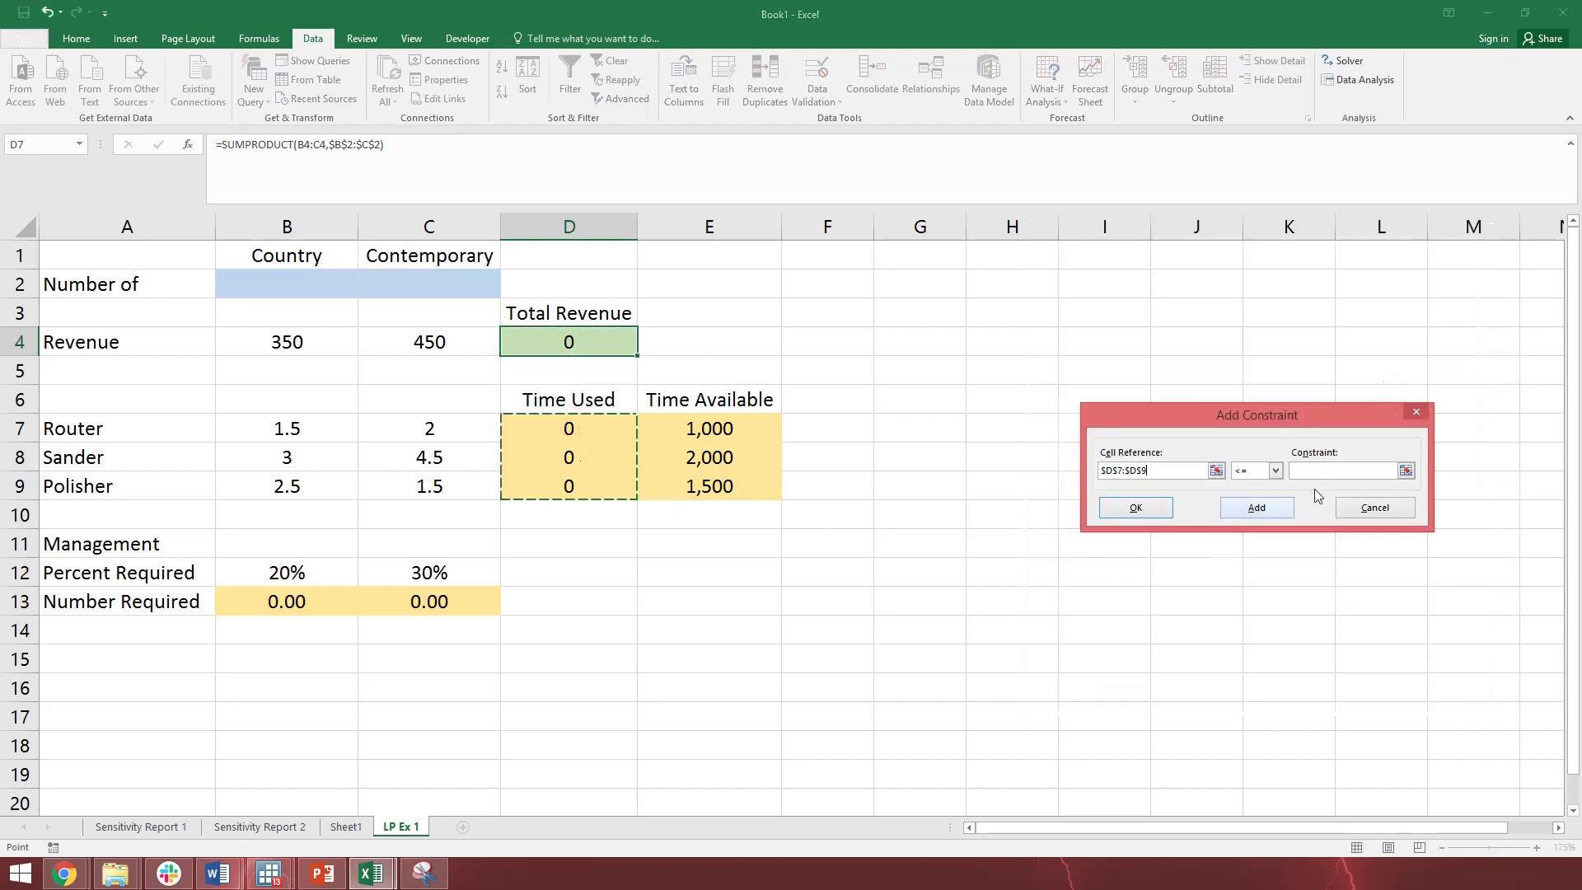
click(1356, 471)
drag(706, 428, 706, 483)
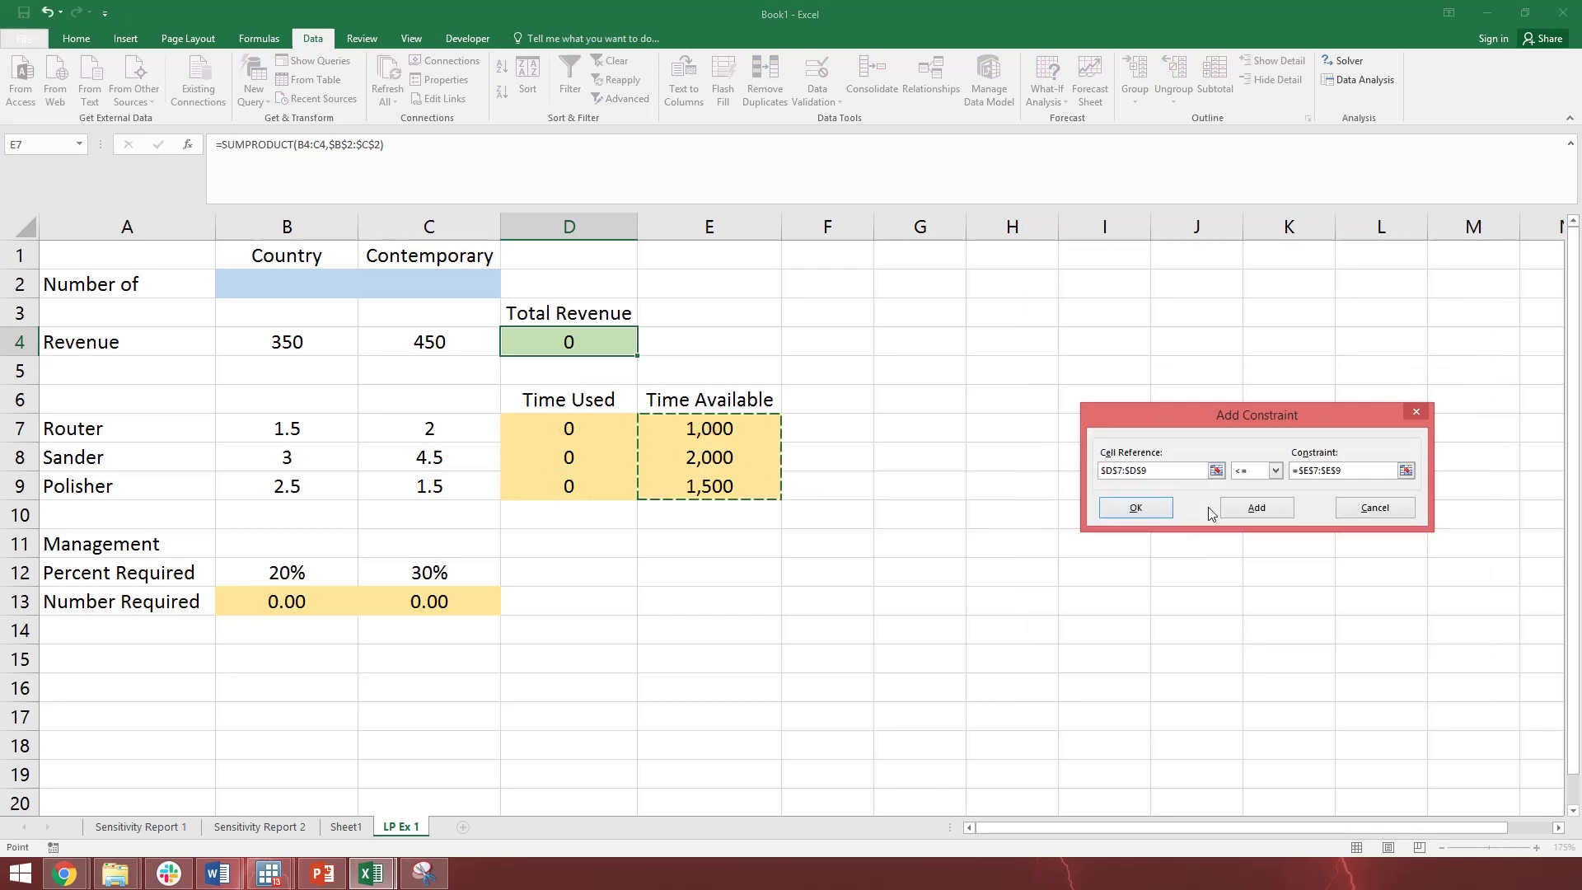
click(1233, 508)
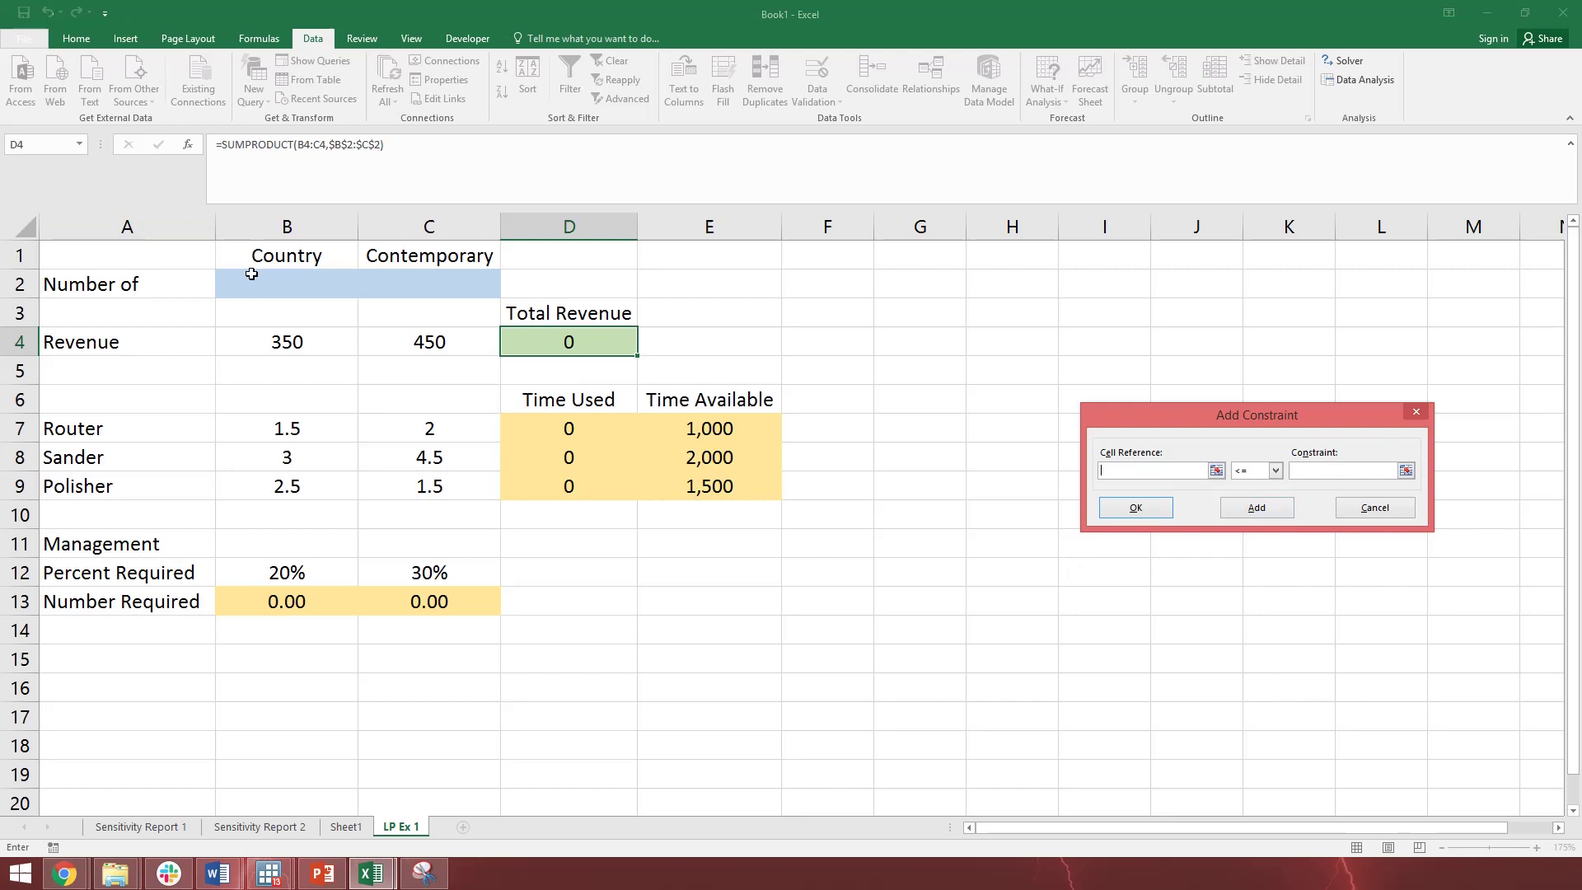
Add the management constraint B2:C2 >= B13:C13 and choose the Simplex LP method.
drag(252, 274, 398, 283)
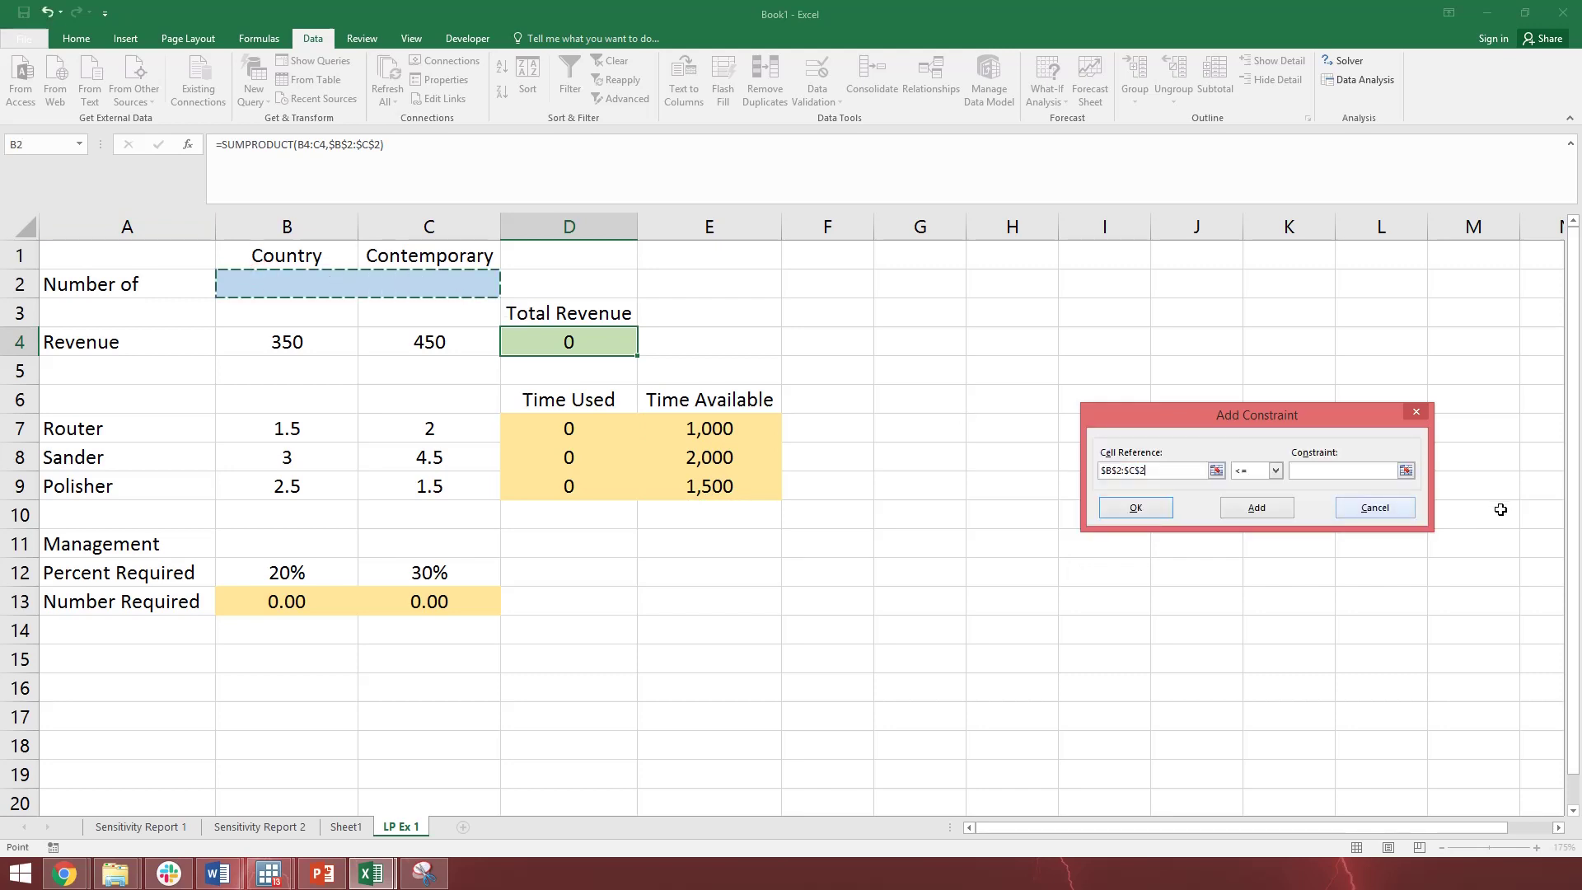
click(1276, 472)
click(1261, 507)
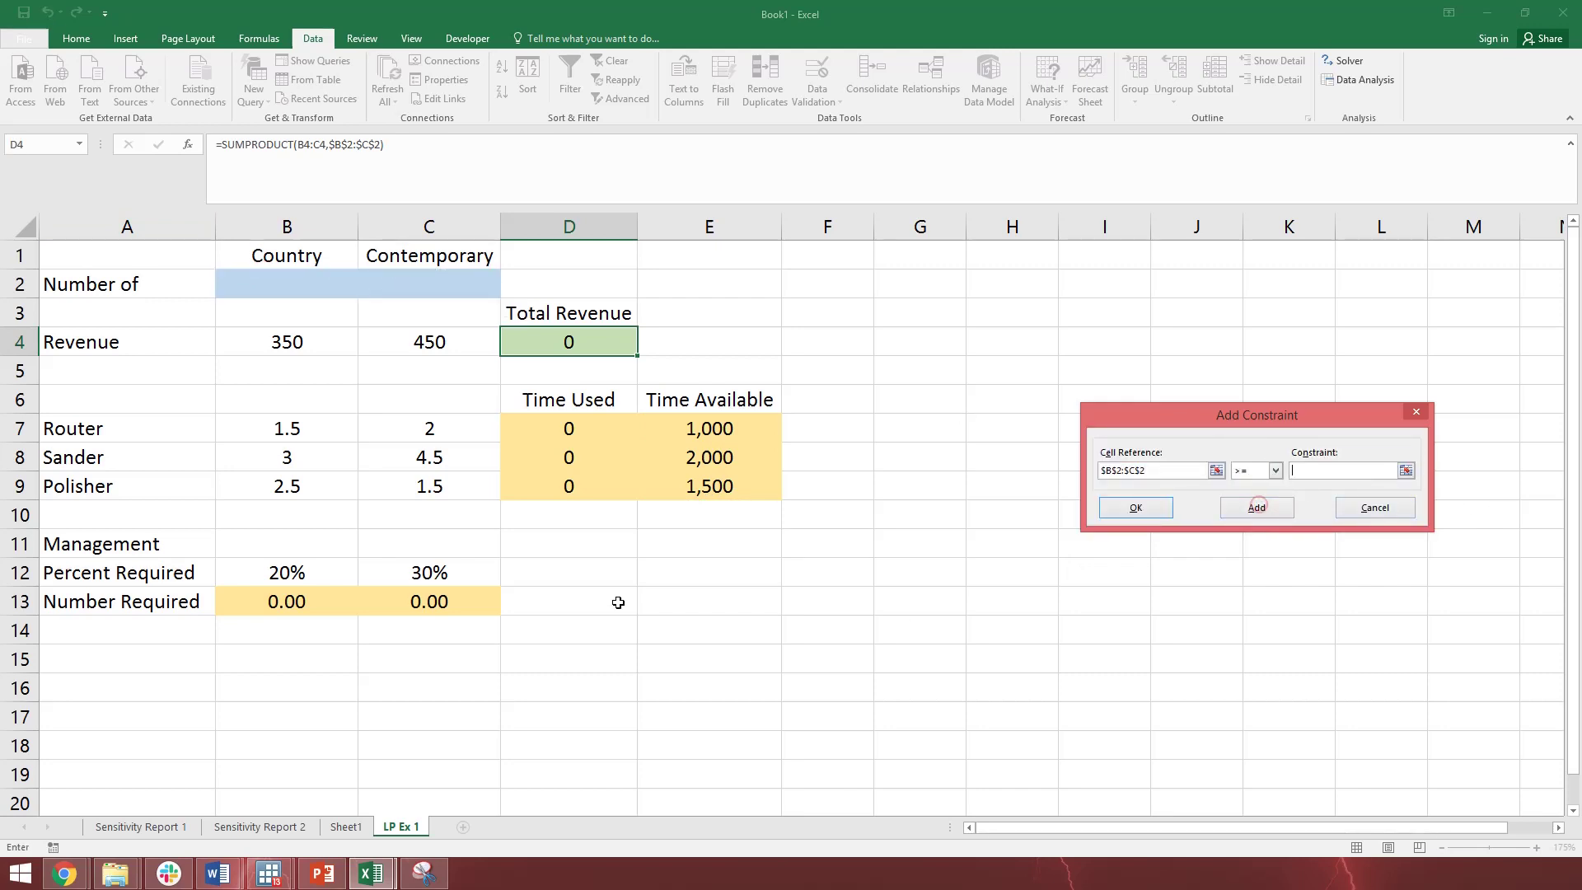
drag(280, 600, 378, 598)
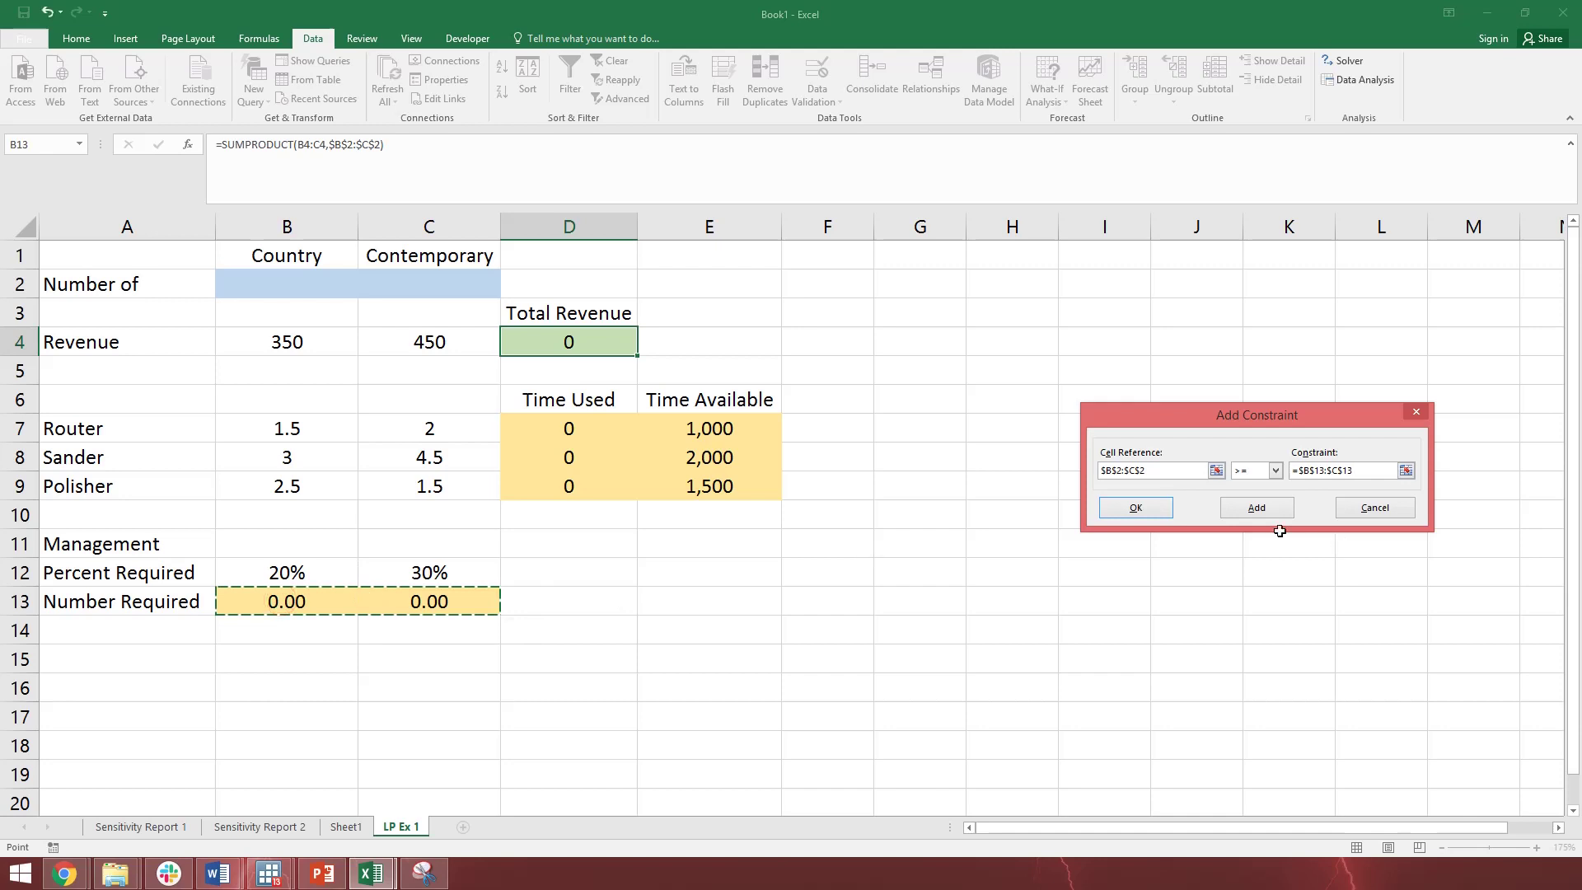
click(1153, 507)
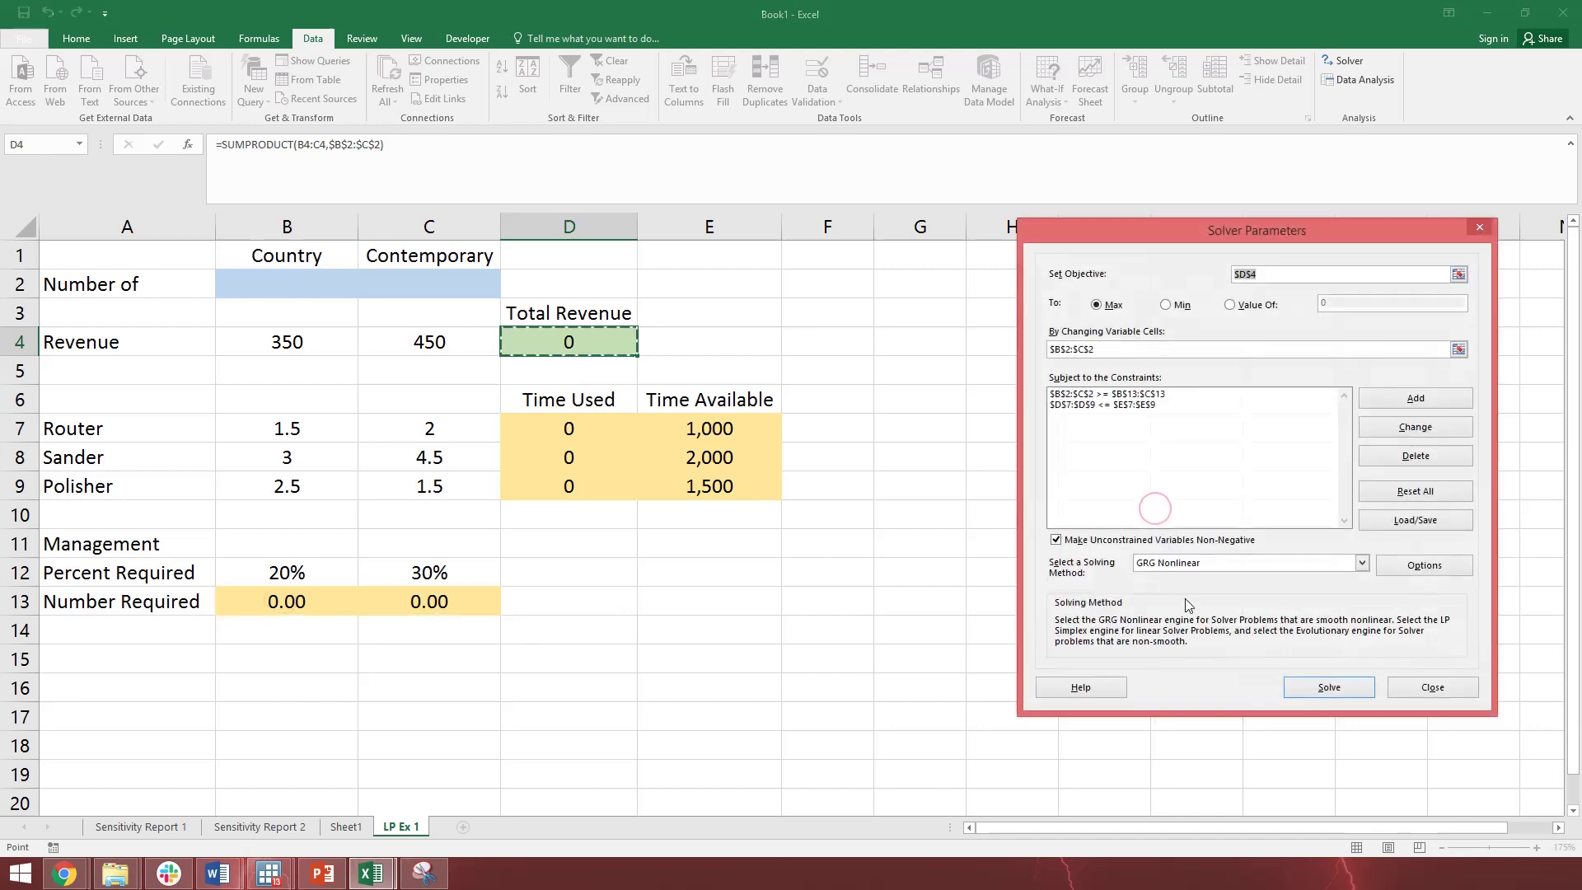
click(1170, 565)
click(1178, 586)
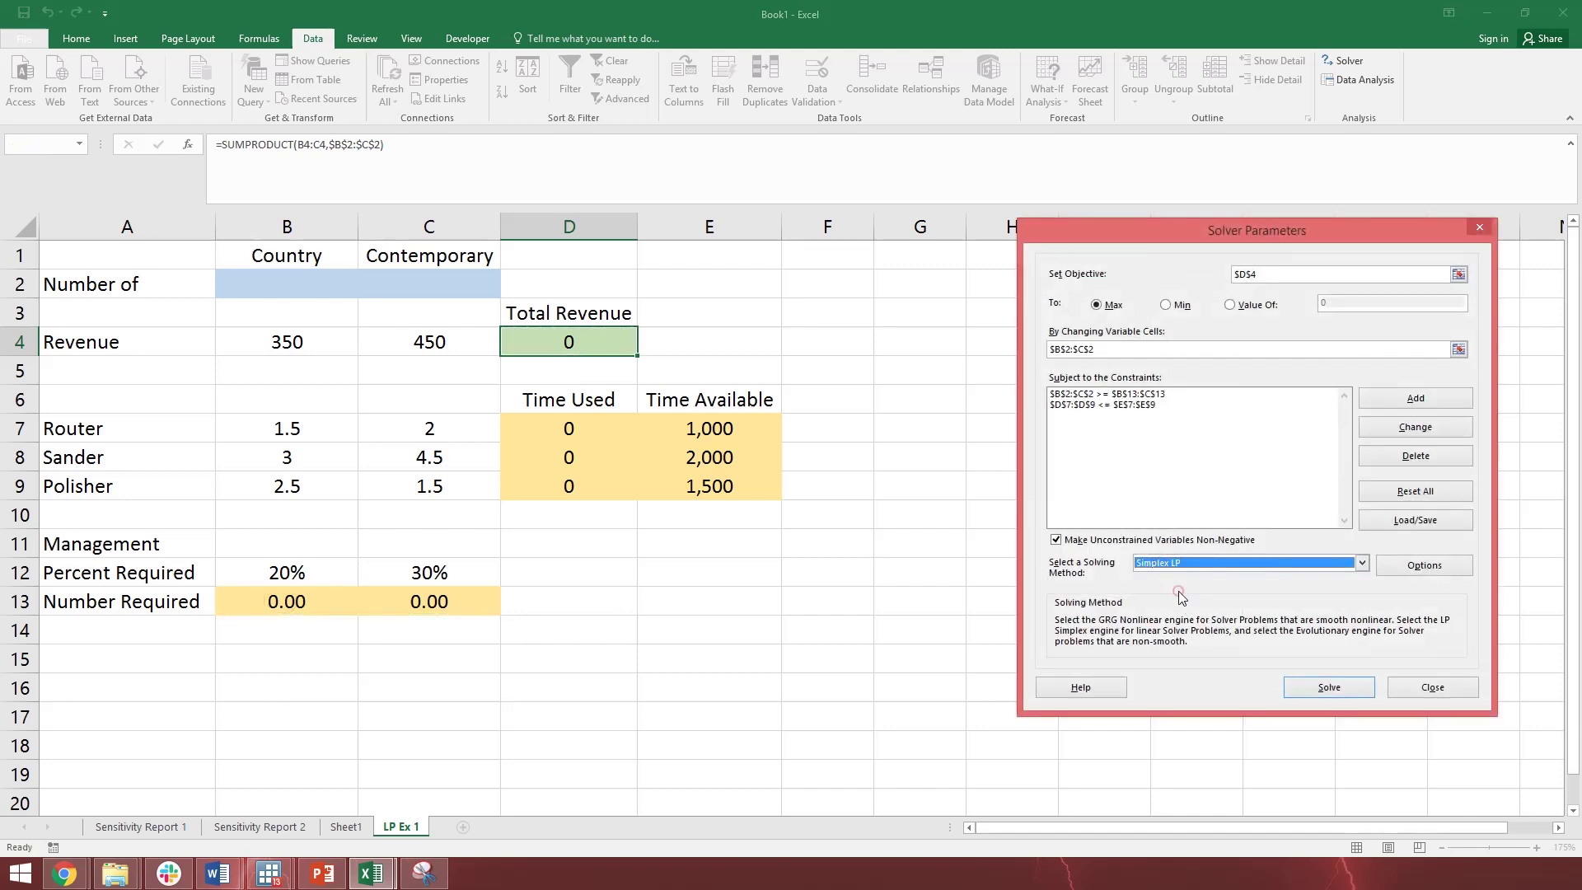
Solve, keep the solution with a Sensitivity report, and view the Sensitivity Report 3 sheet.
click(1329, 687)
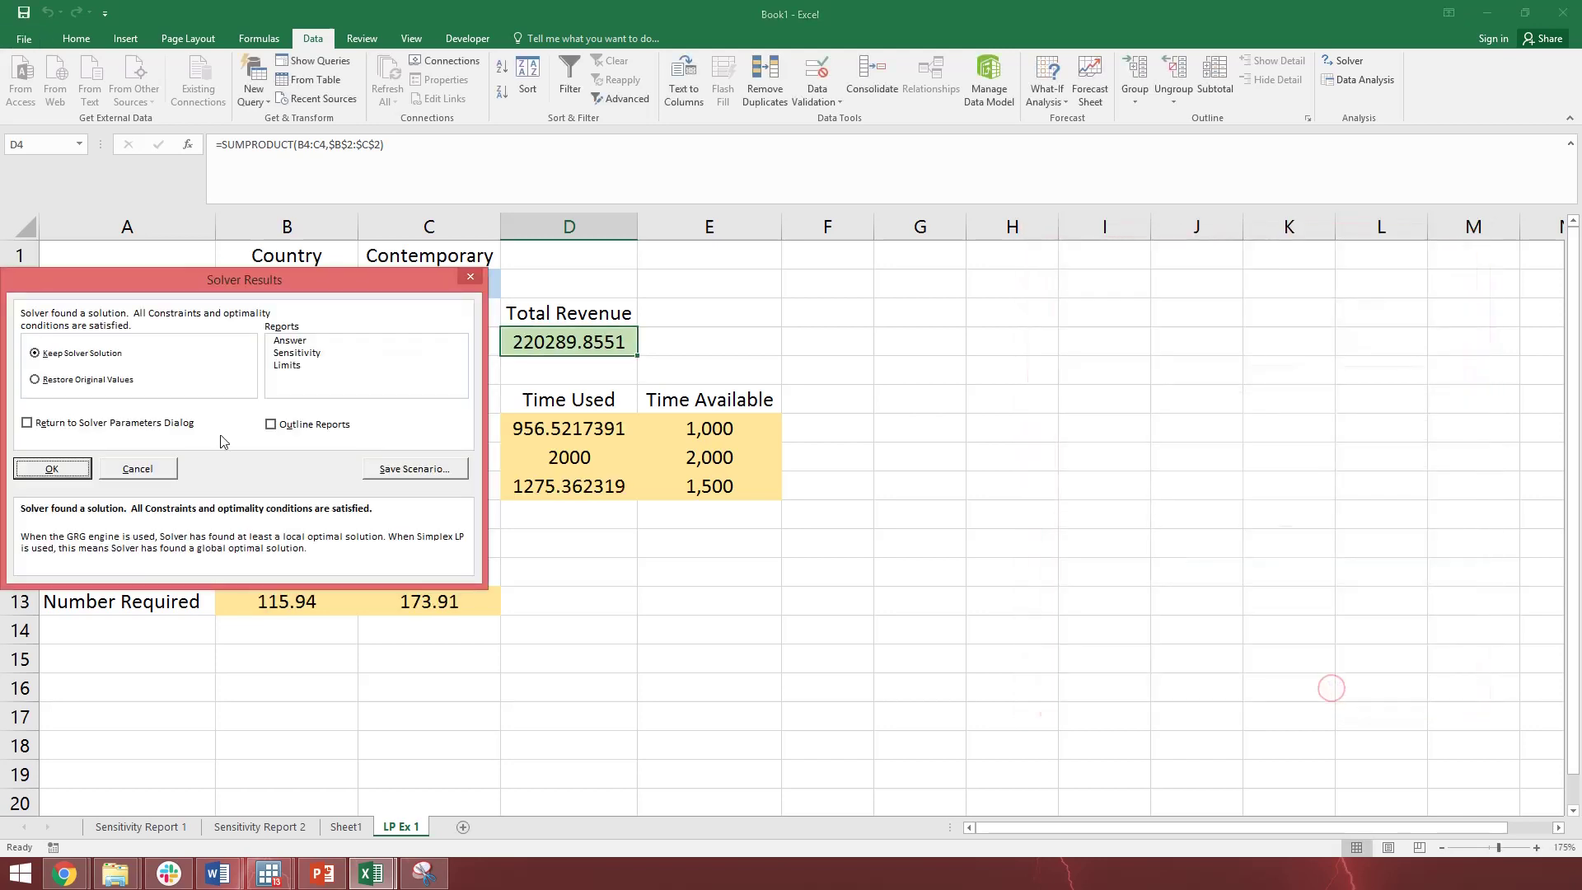
drag(273, 282, 1159, 301)
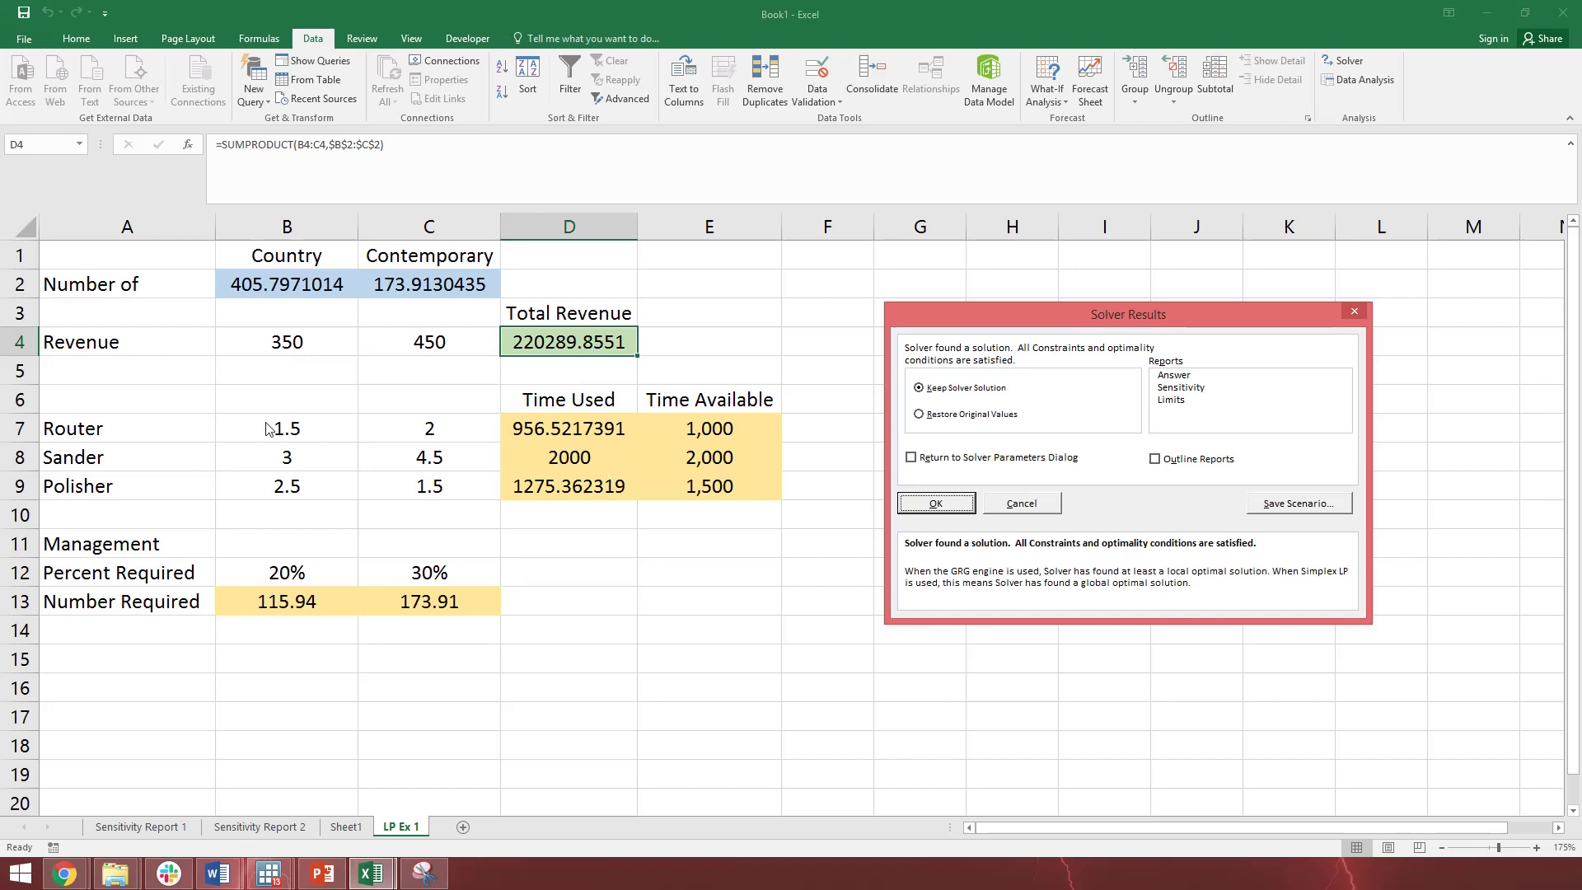
click(1171, 389)
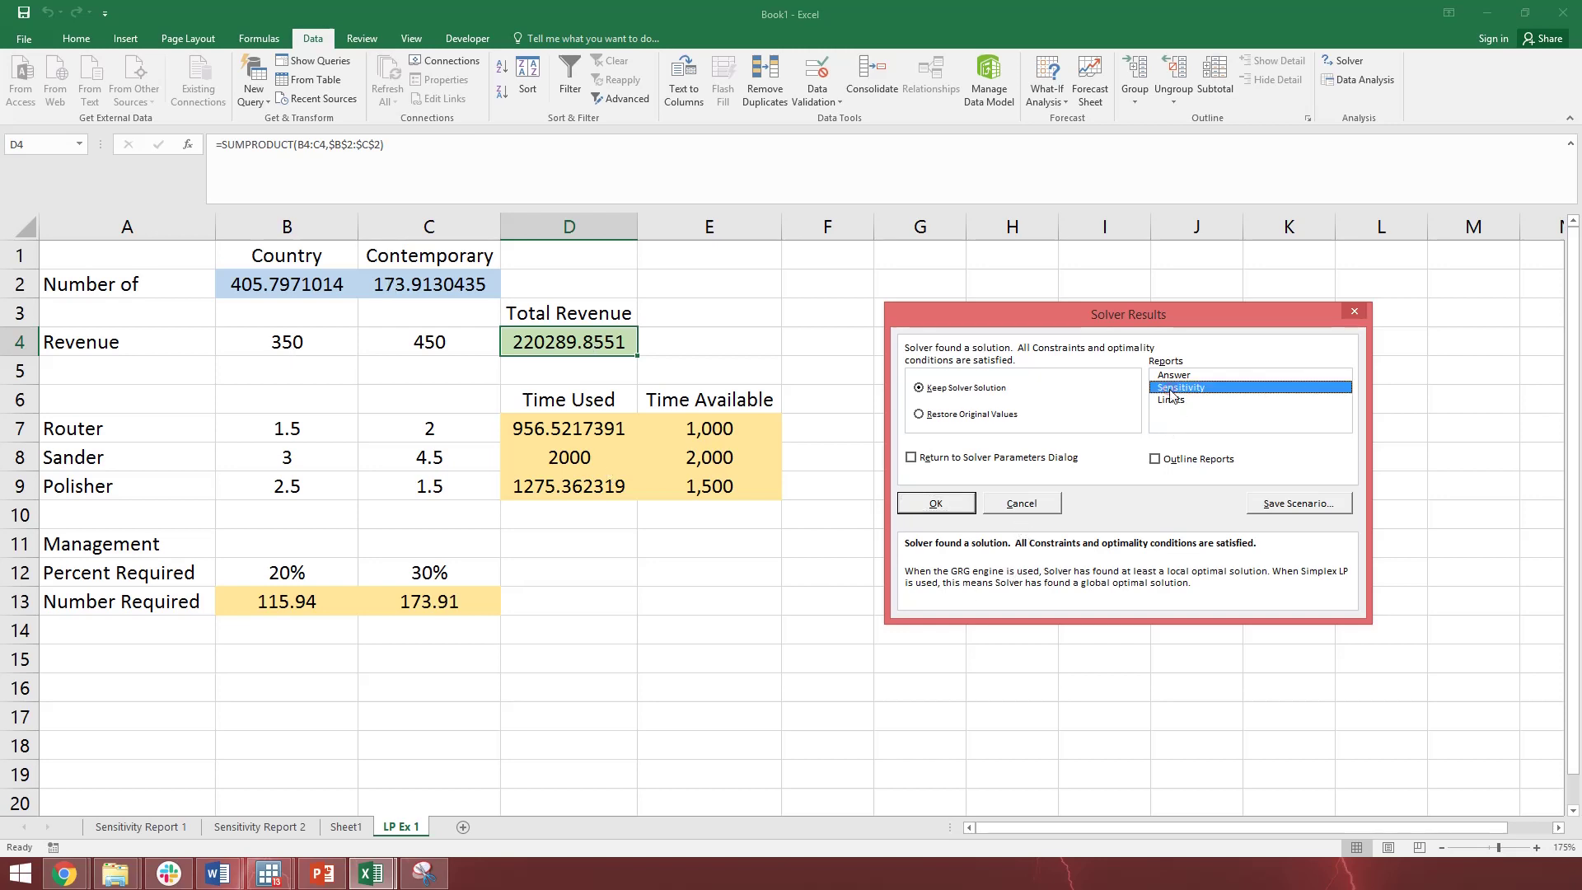
click(919, 505)
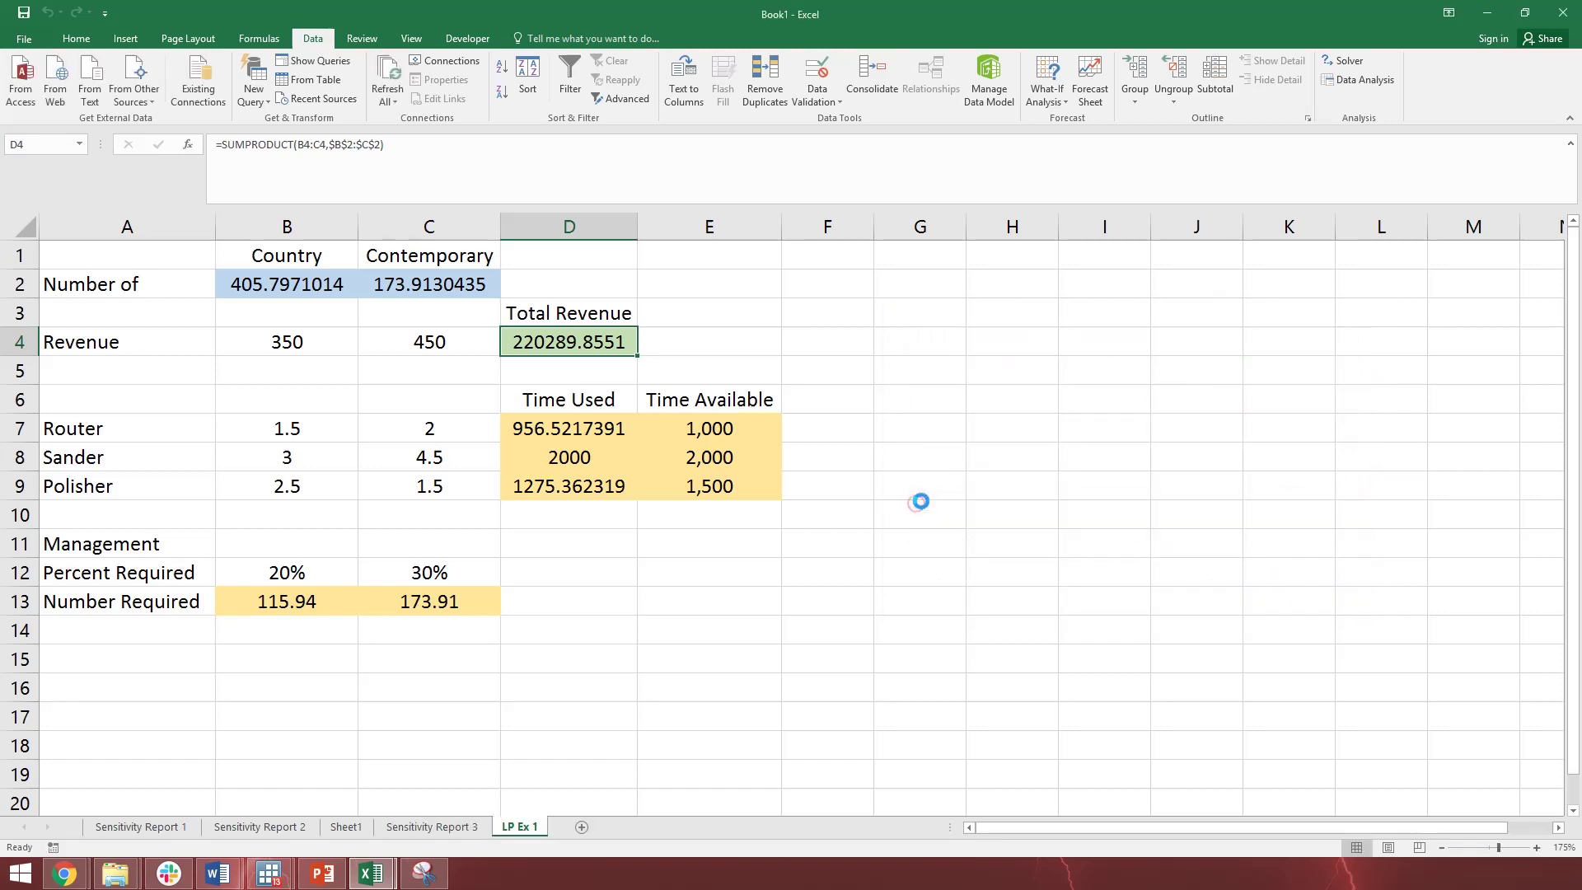
click(443, 827)
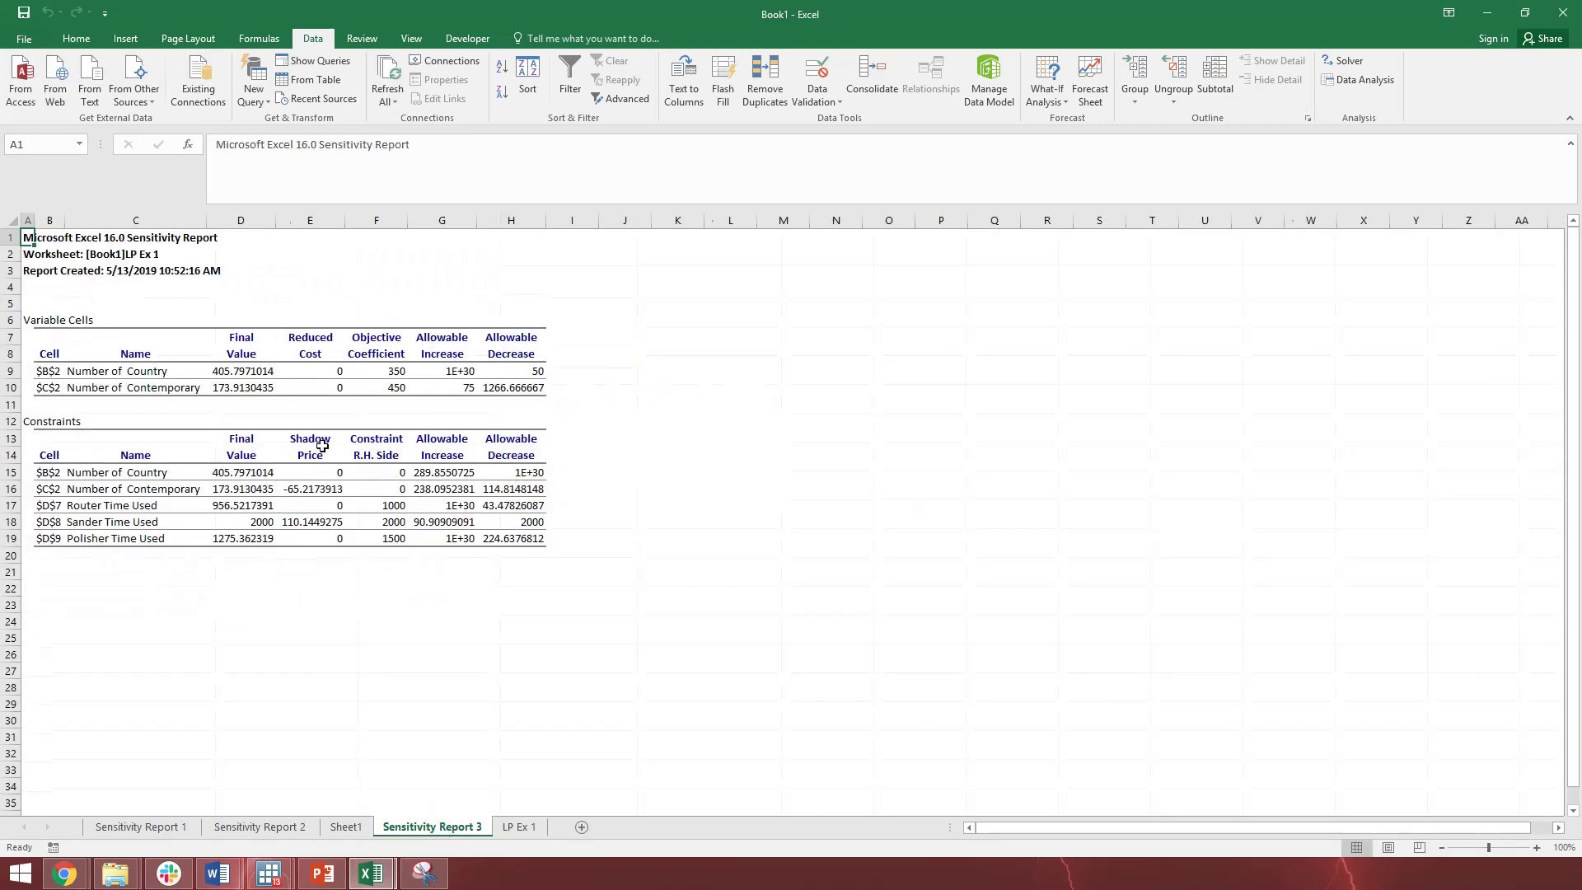
Copy the report's constraints table through Shadow Price and paste it below the LP Ex 1 model.
drag(143, 434, 323, 537)
key(ctrl+c)
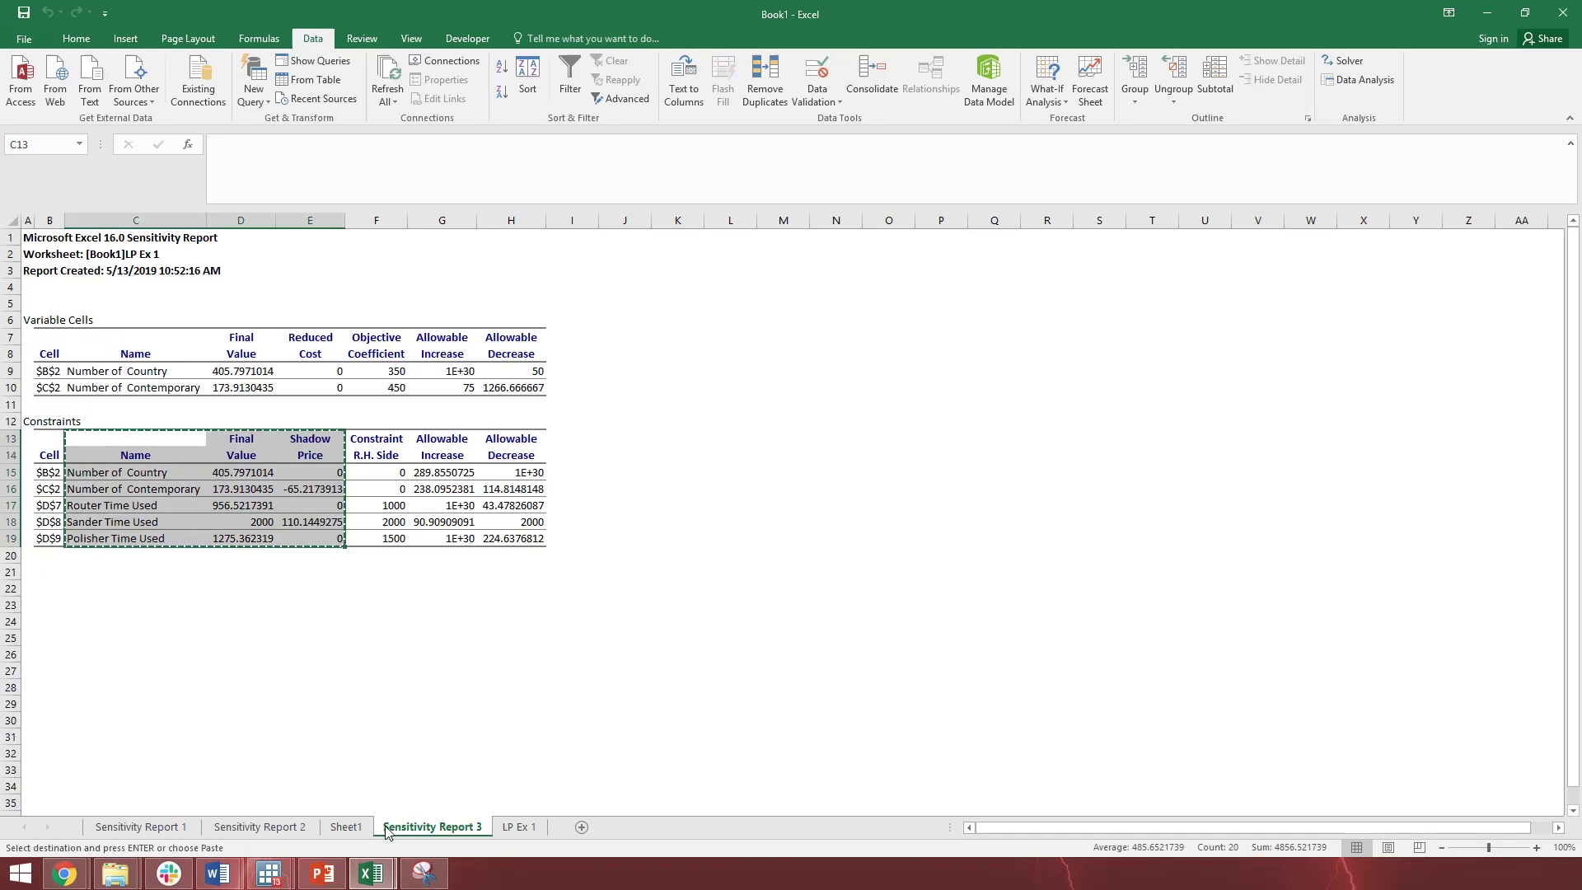
click(519, 826)
click(157, 669)
key(ctrl+v)
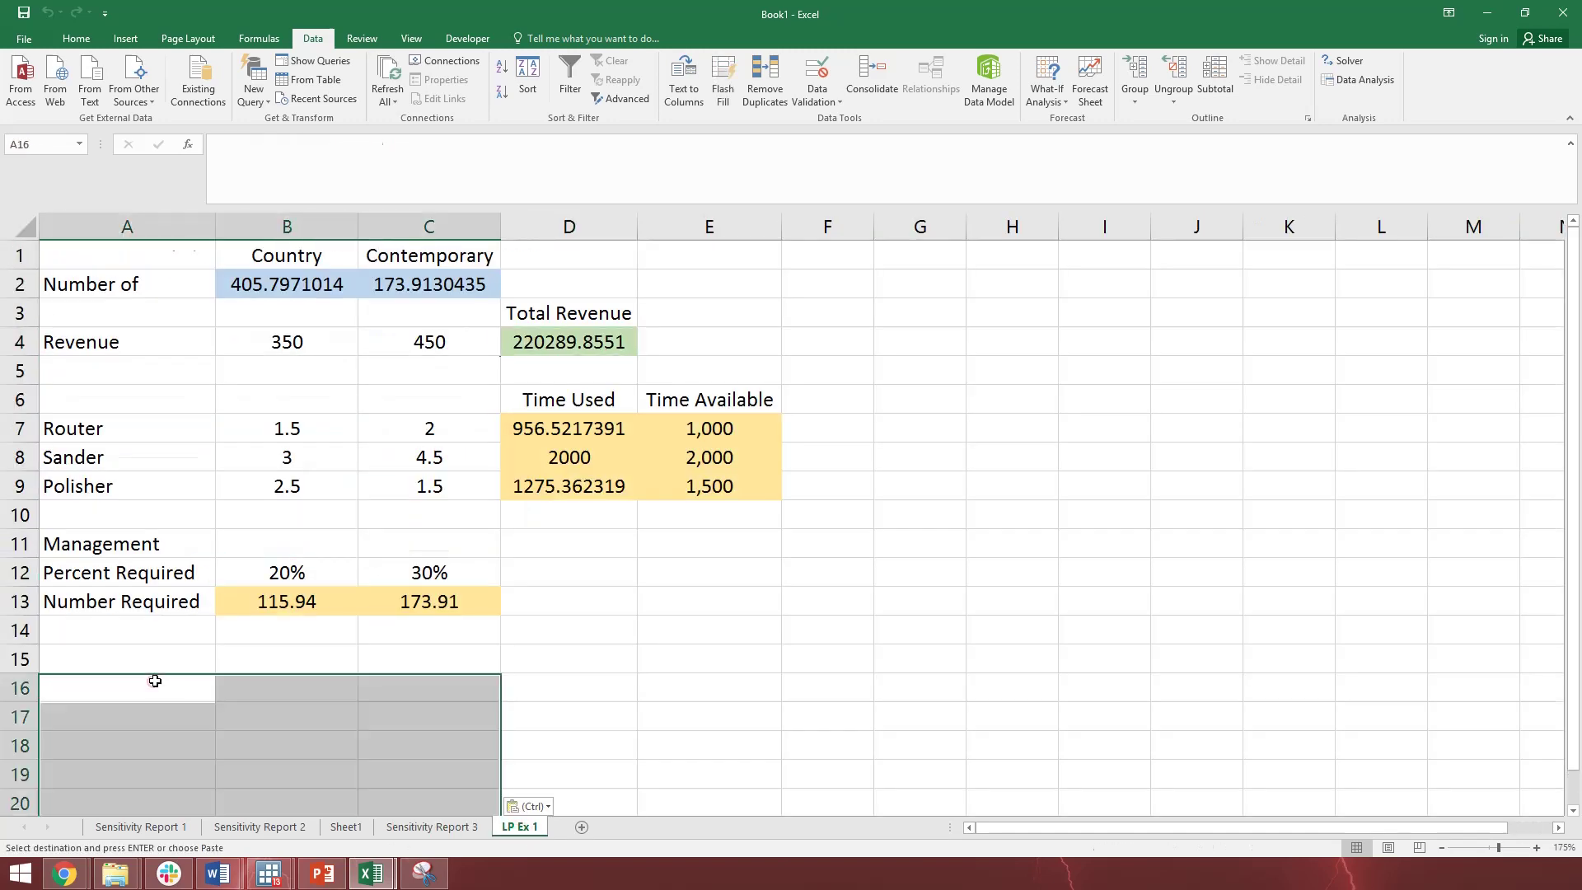
click(774, 657)
scroll(775, 658, down, 2)
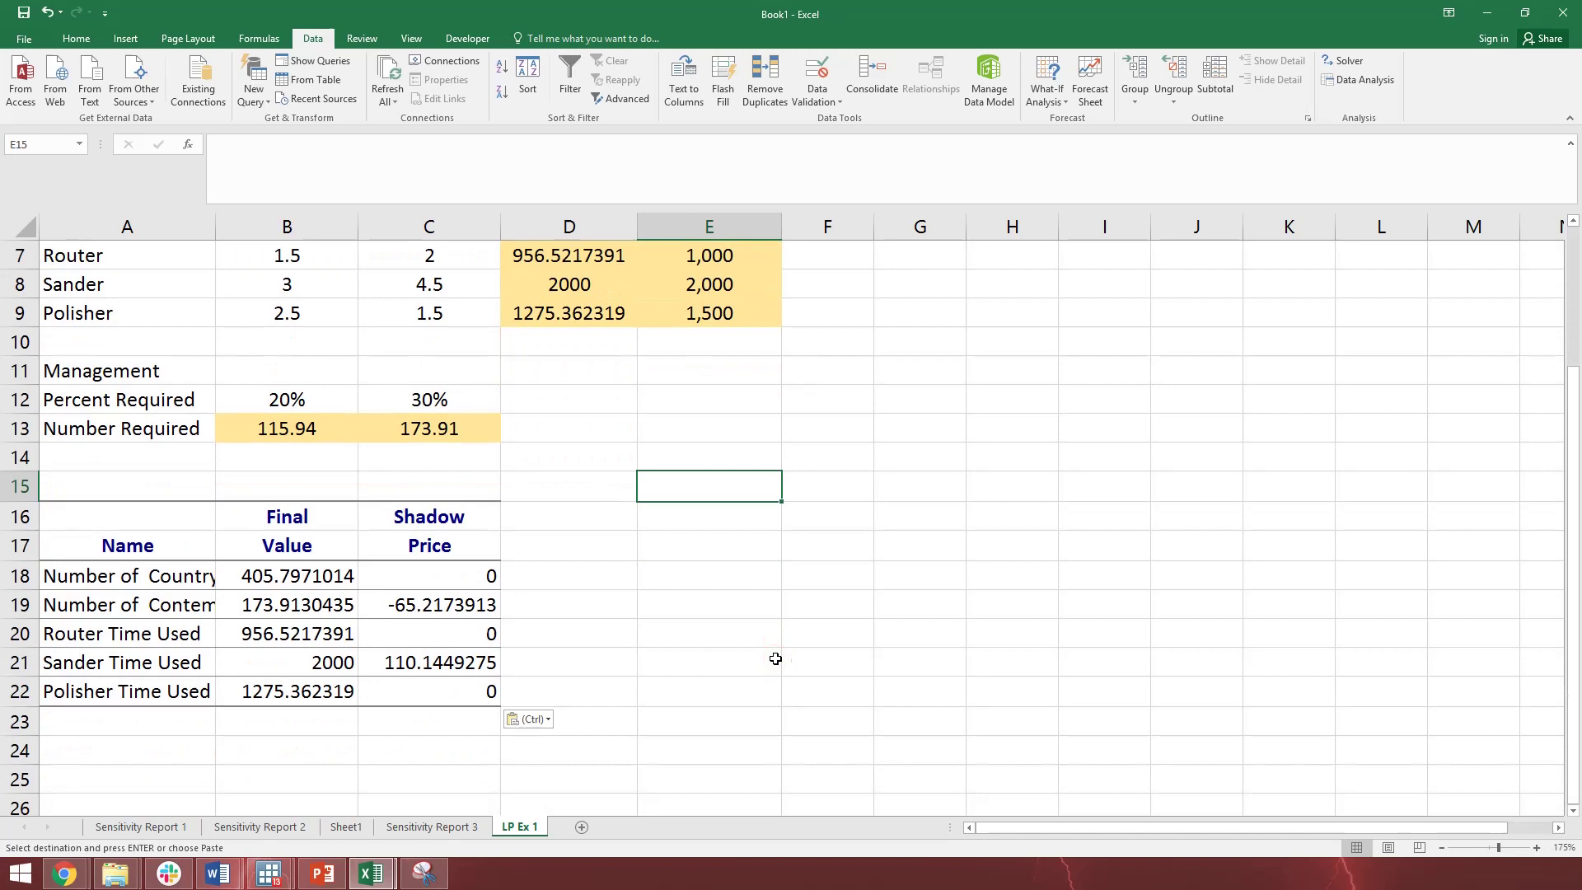
scroll(775, 658, up, 2)
Show B2:C2, D4, B13:C13 and D7:D9 with no decimal places, e.g. 406 and 174.
drag(272, 290, 403, 287)
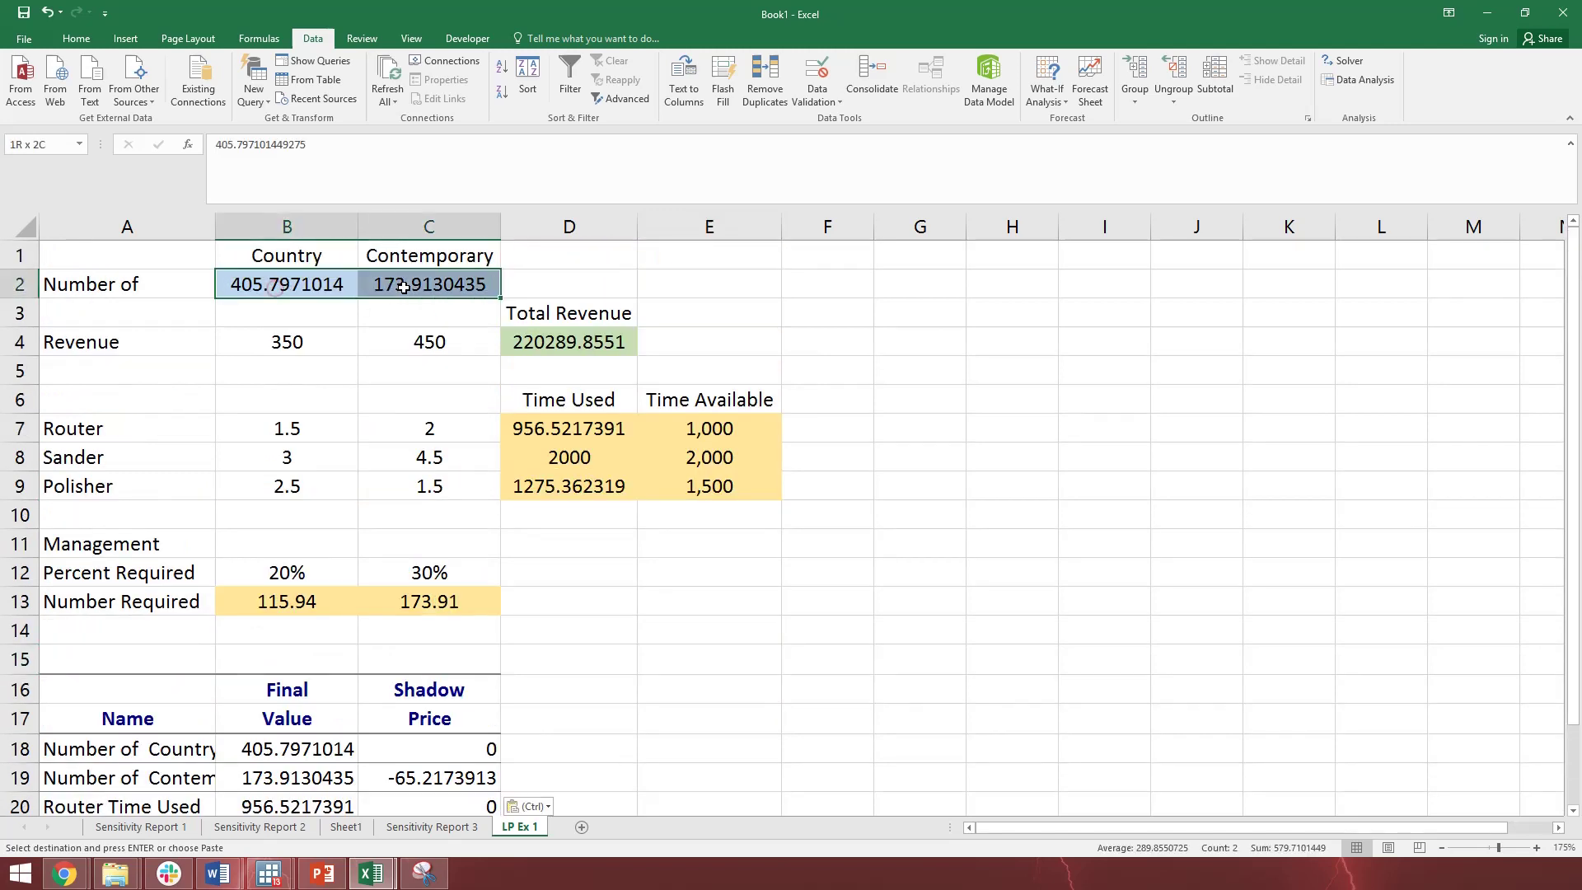
ctrl+click(586, 339)
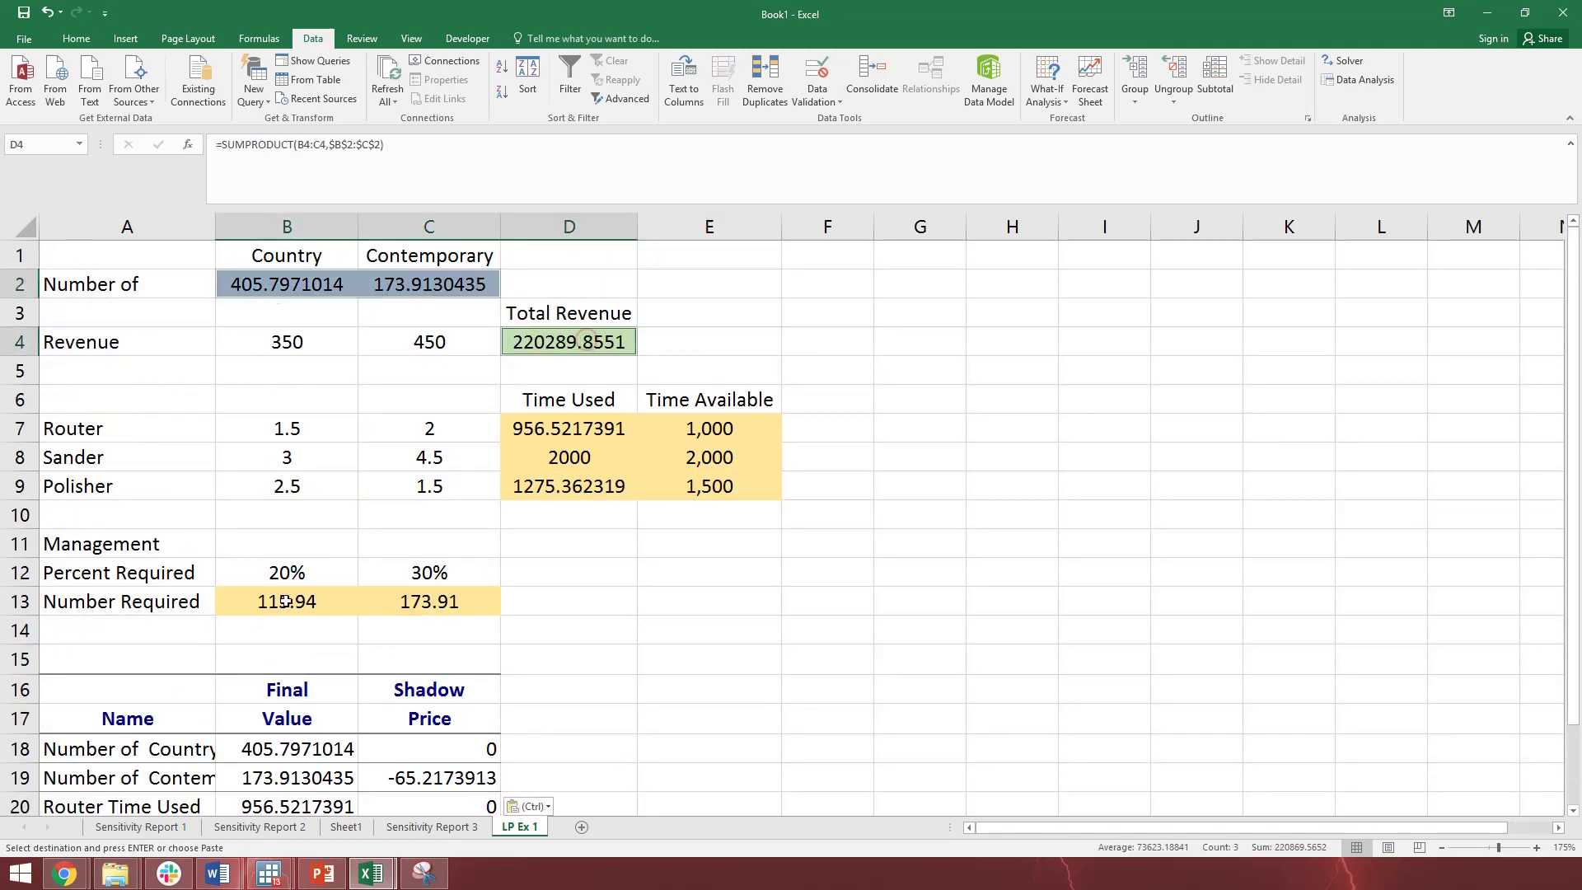
ctrl+drag(280, 602, 416, 602)
ctrl+drag(569, 427, 568, 484)
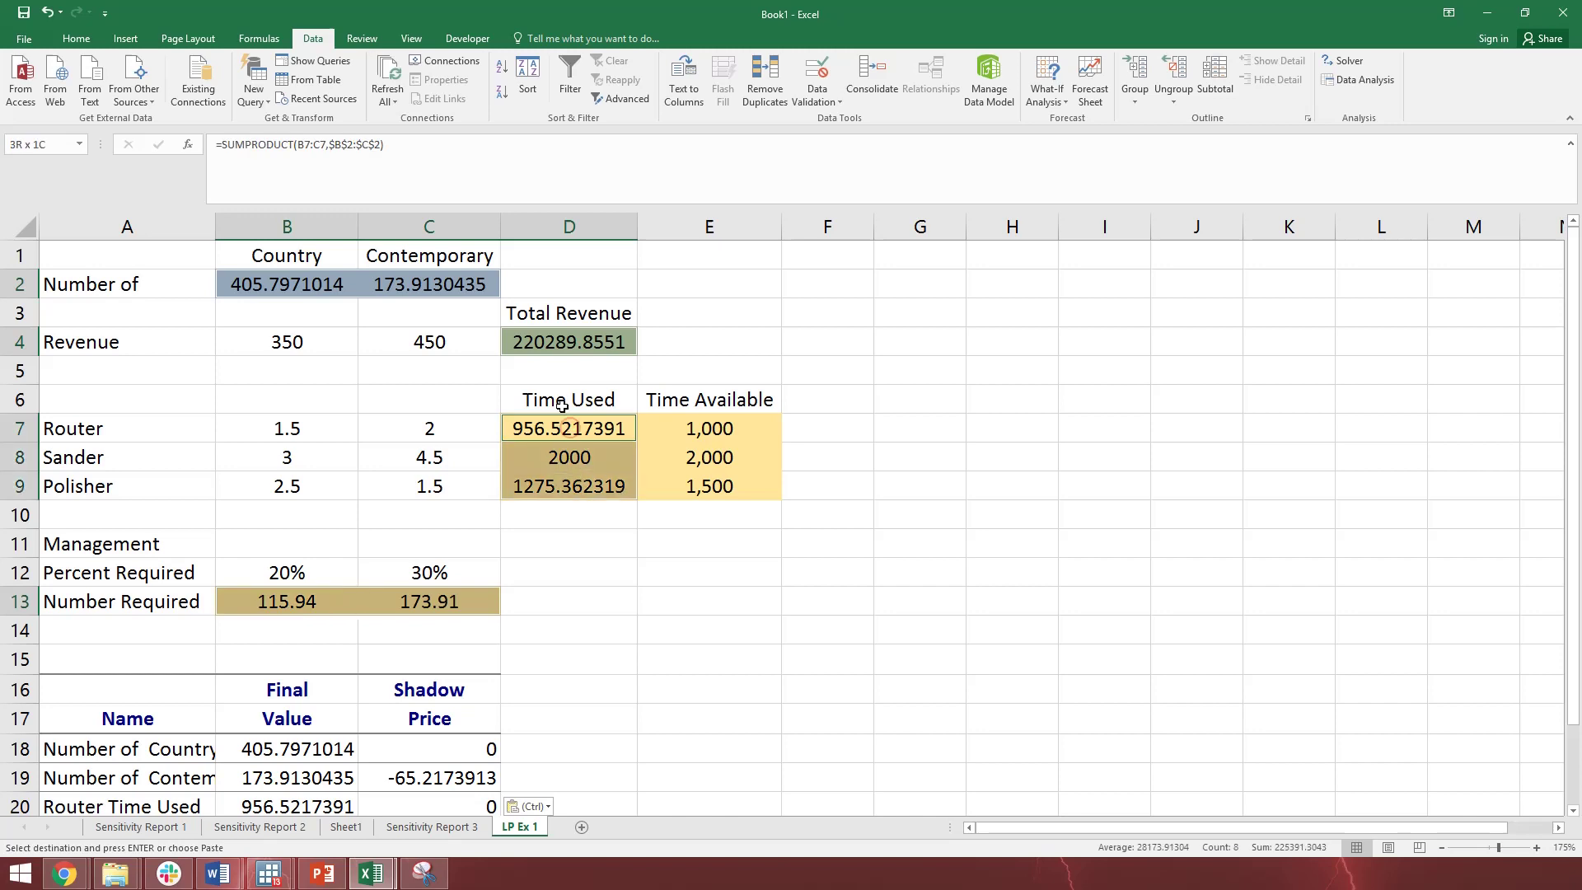
click(75, 39)
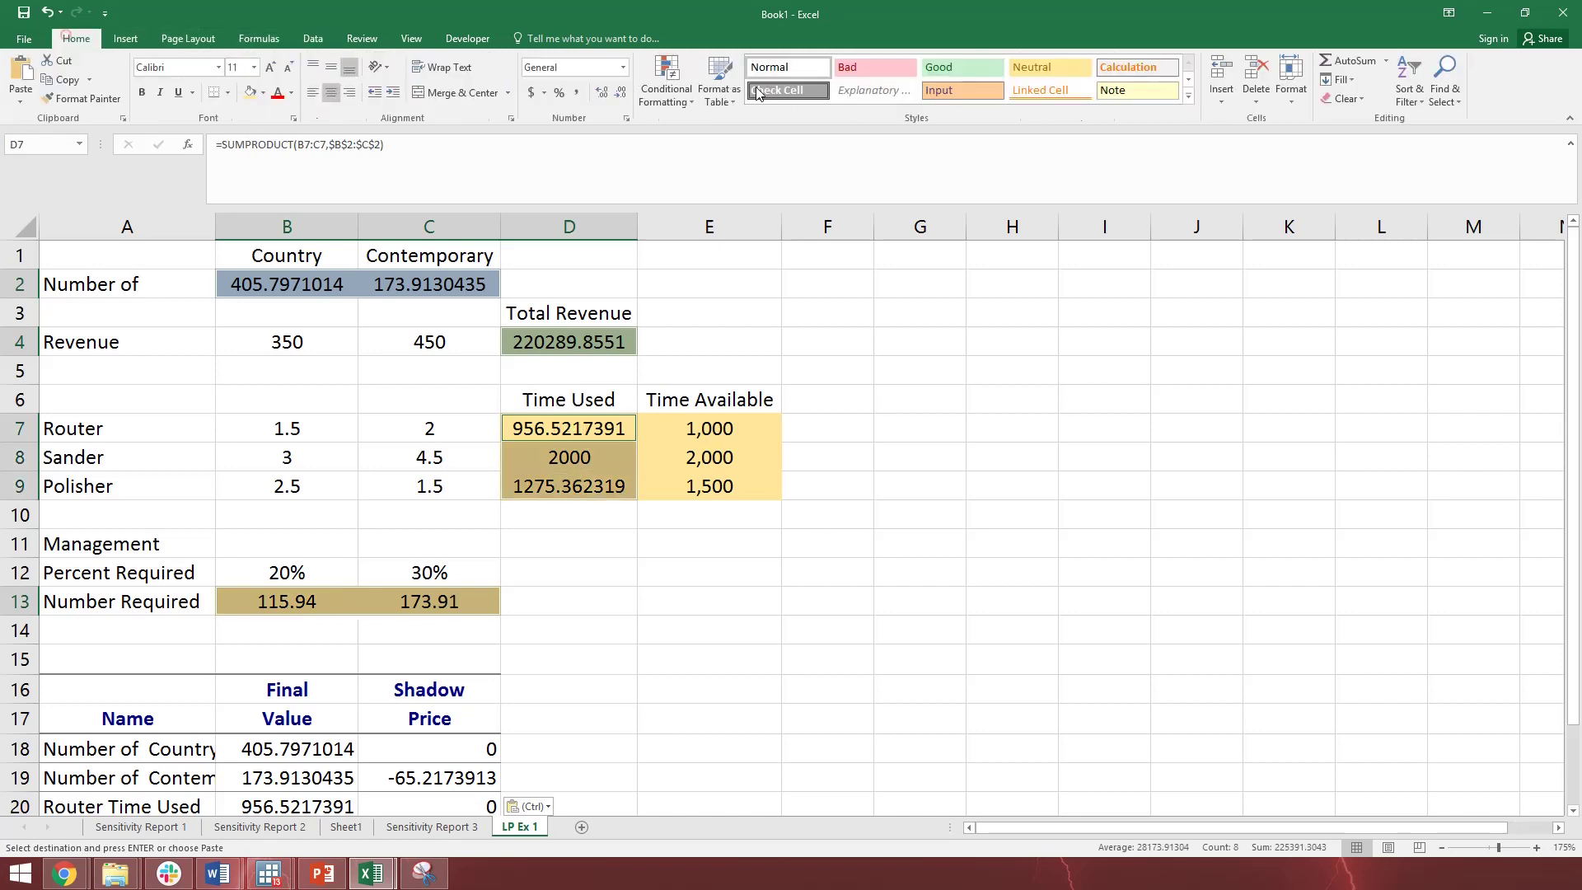
click(624, 93)
click(624, 93)
click(623, 93)
click(623, 93)
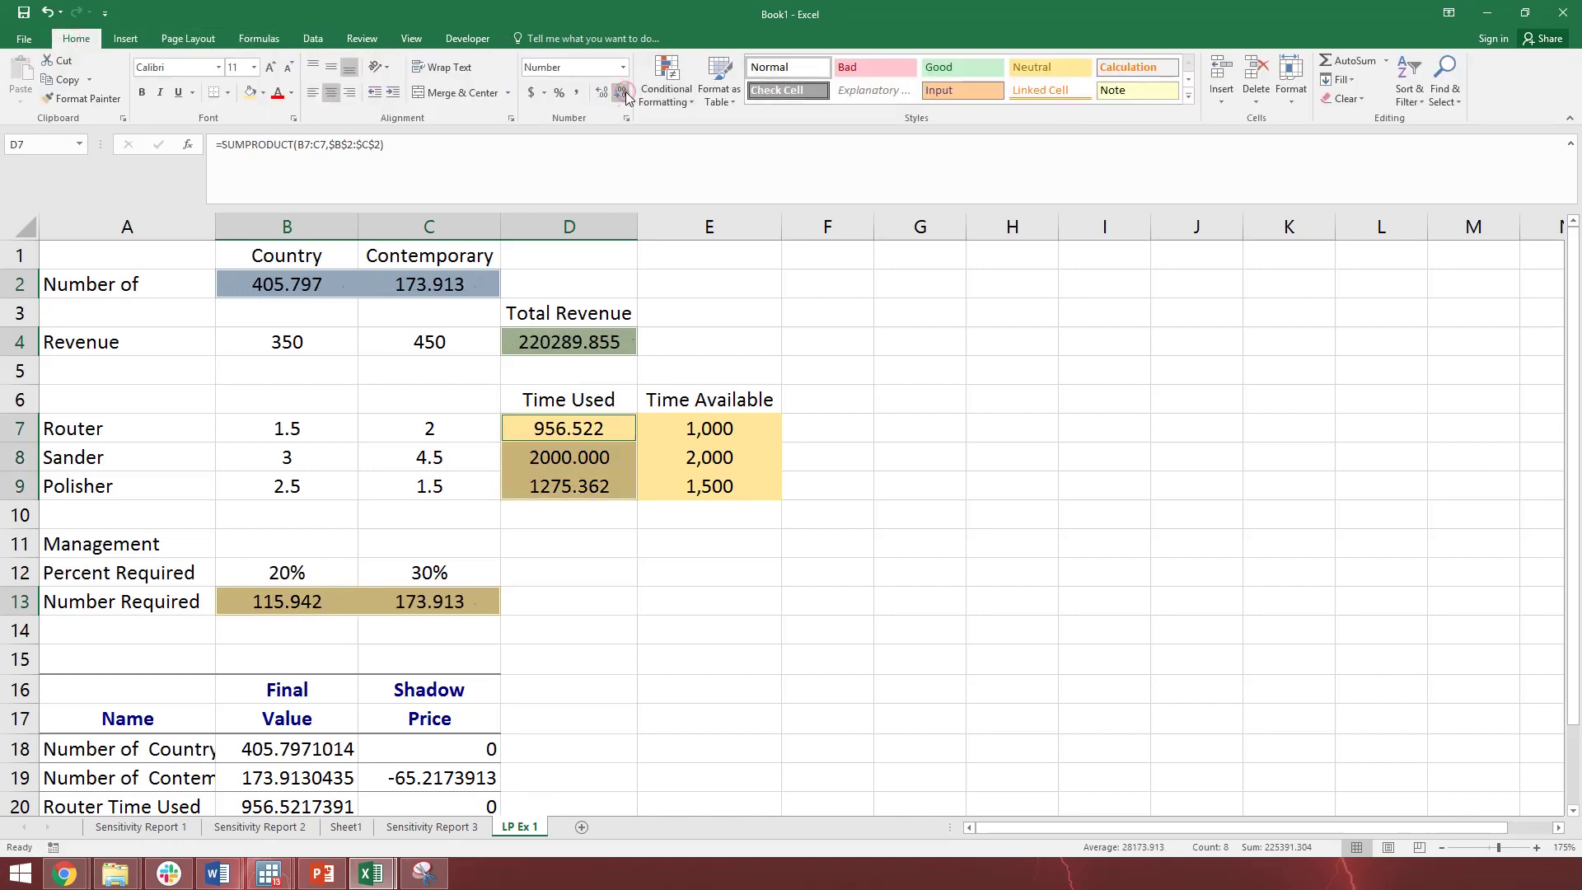
click(624, 93)
click(624, 93)
click(623, 93)
click(791, 657)
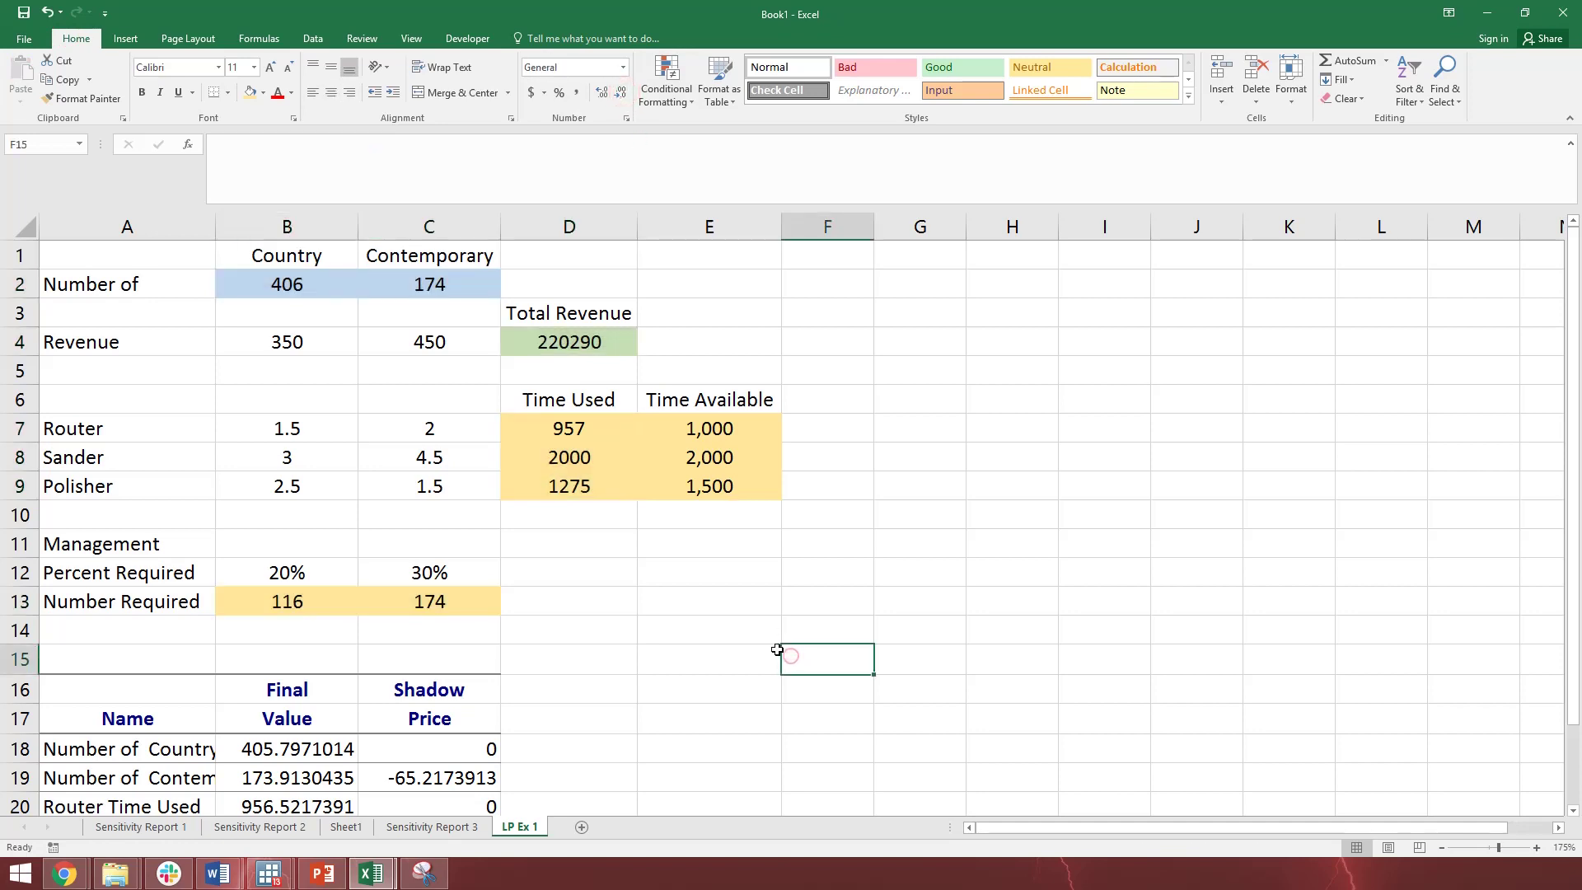
click(255, 286)
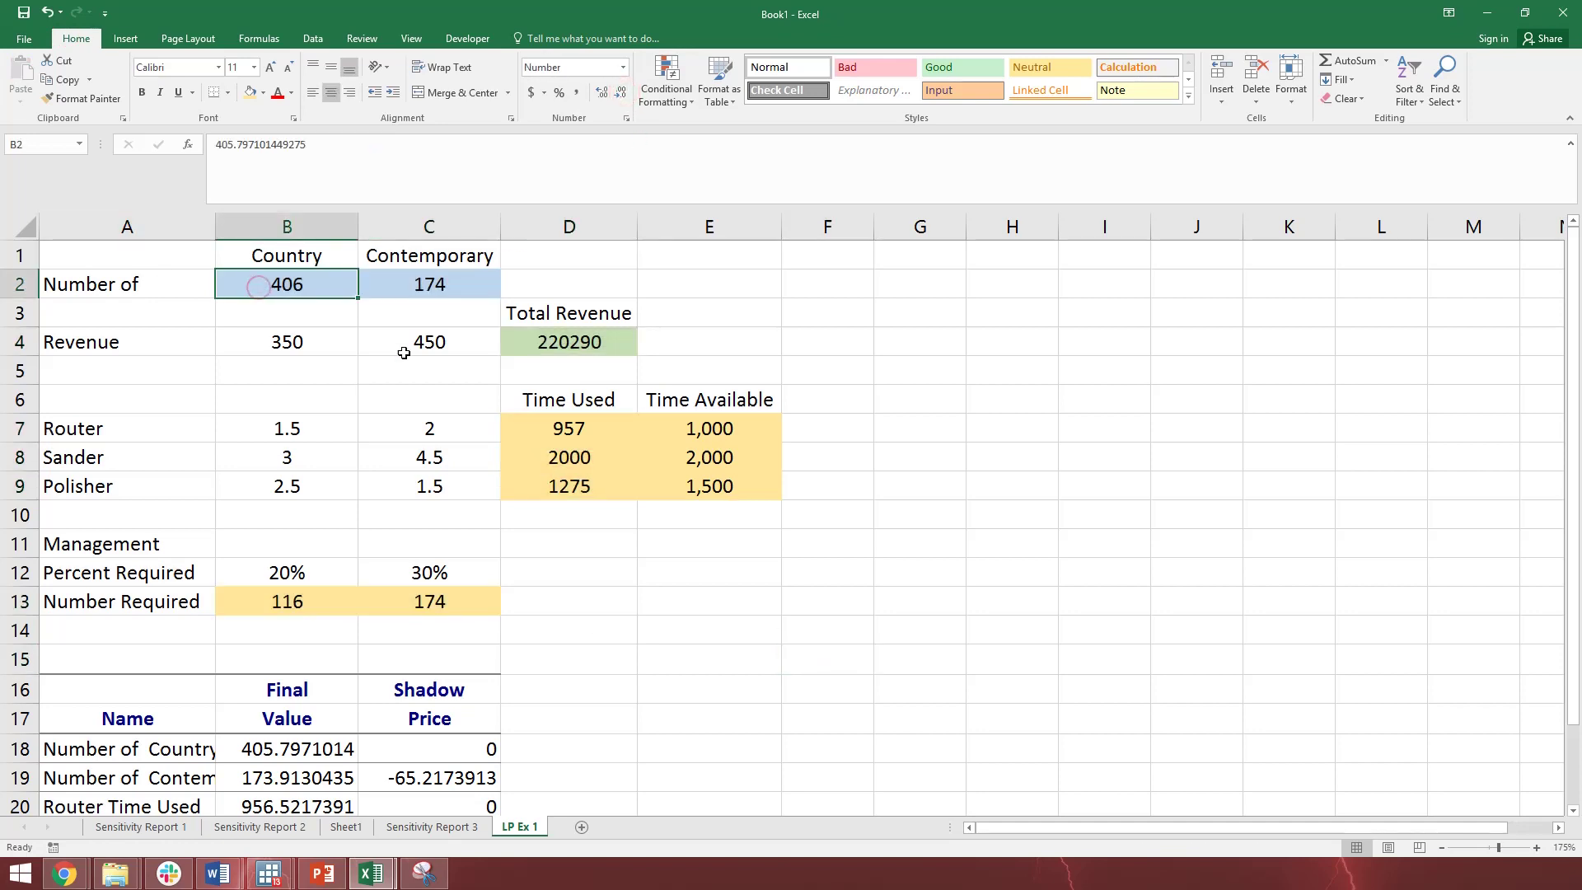
click(615, 595)
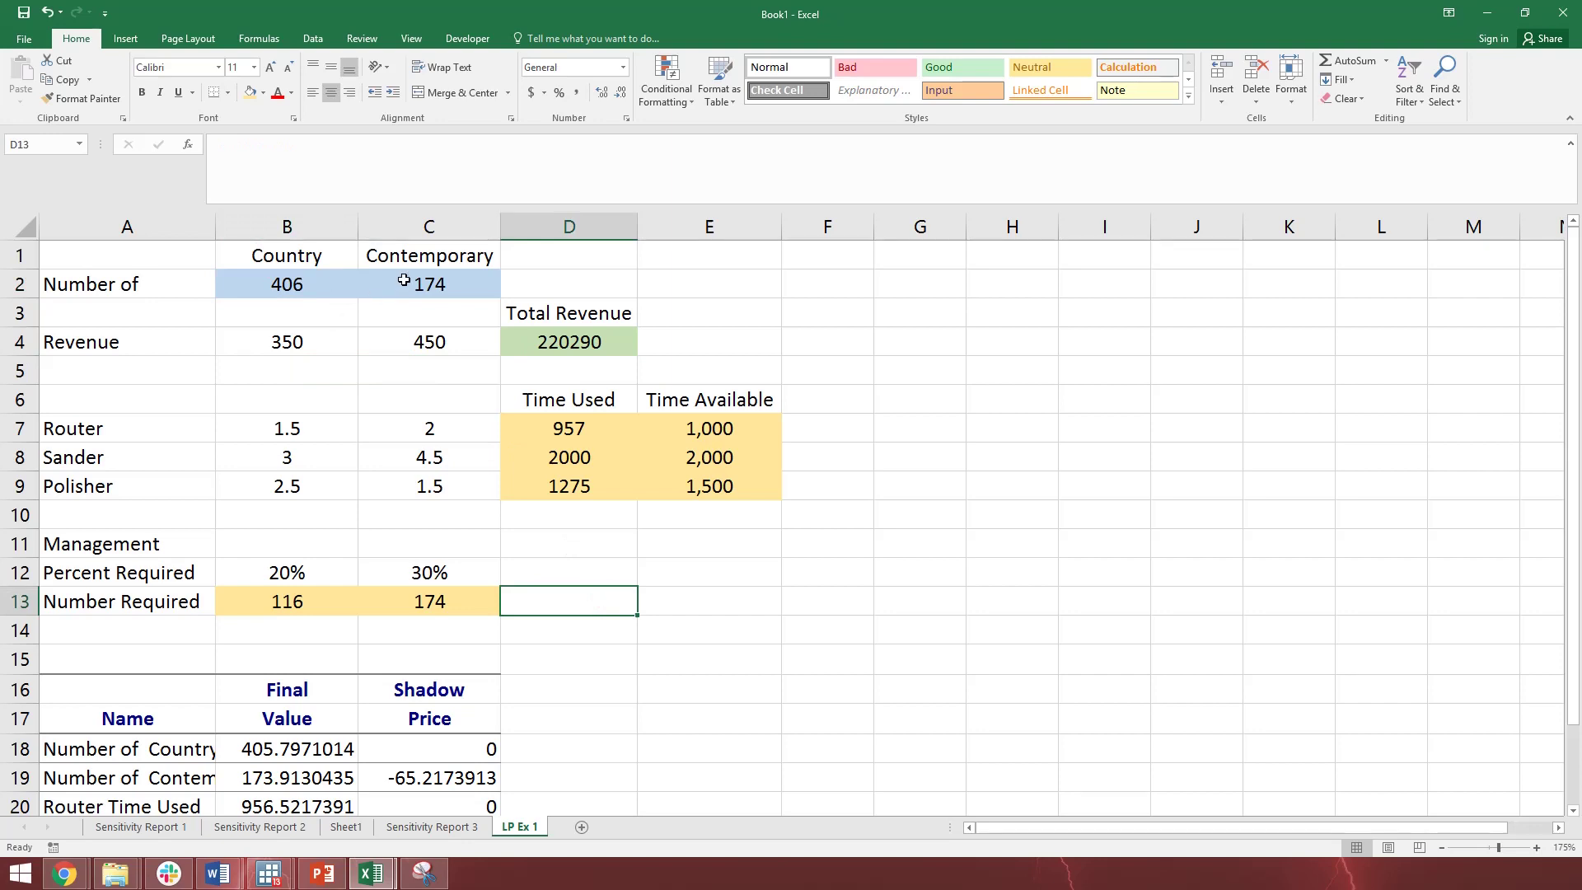
scroll(492, 493, down, 1)
scroll(494, 515, up, 1)
click(610, 752)
click(608, 774)
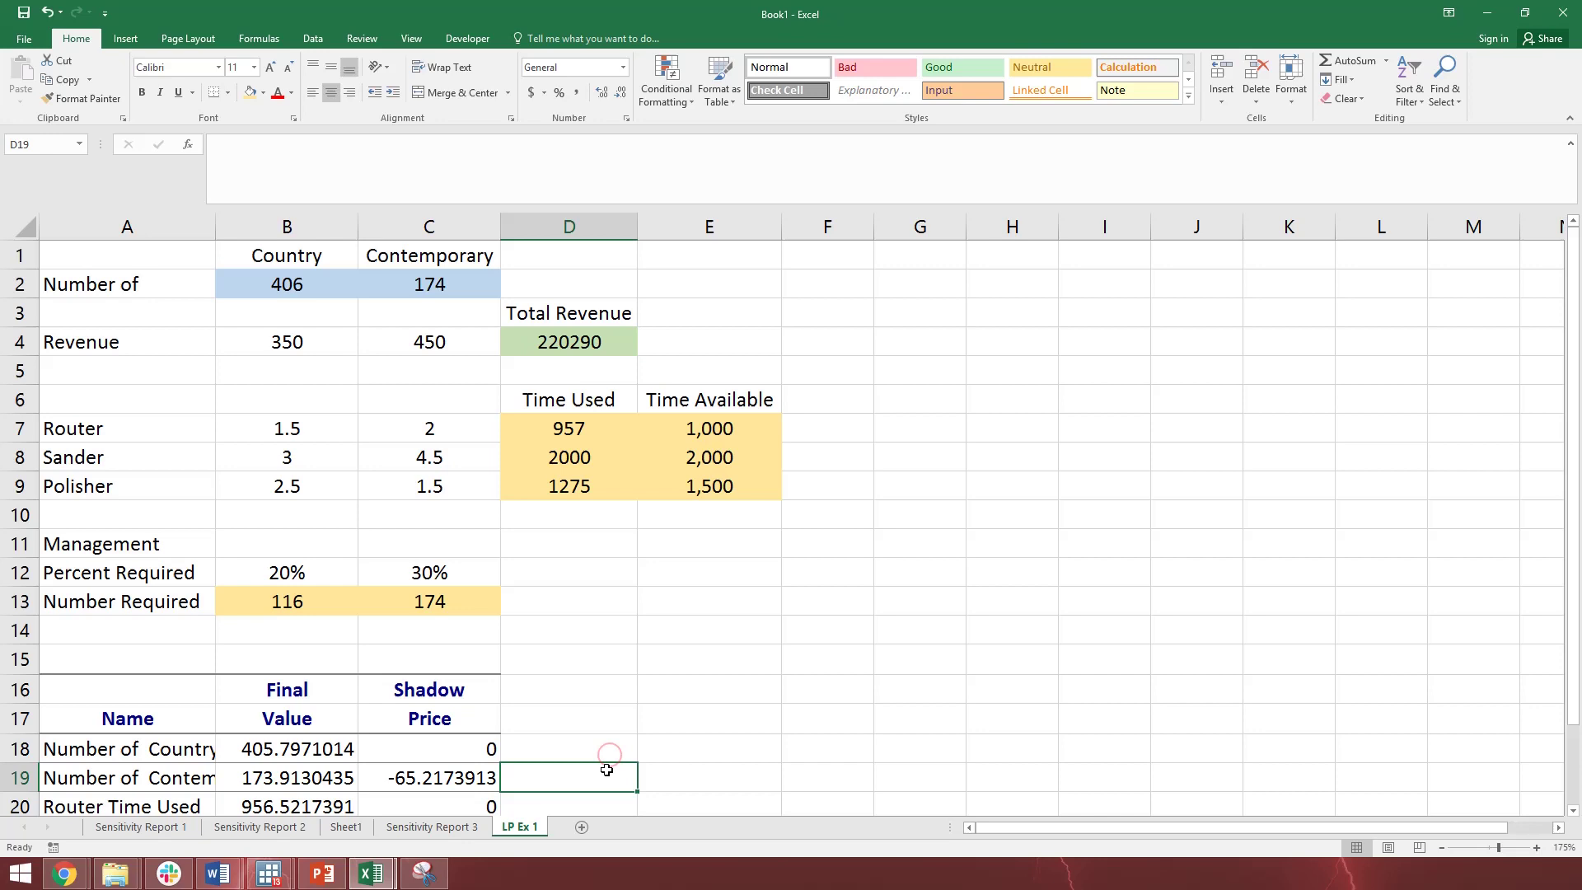
scroll(534, 778, down, 1)
click(434, 664)
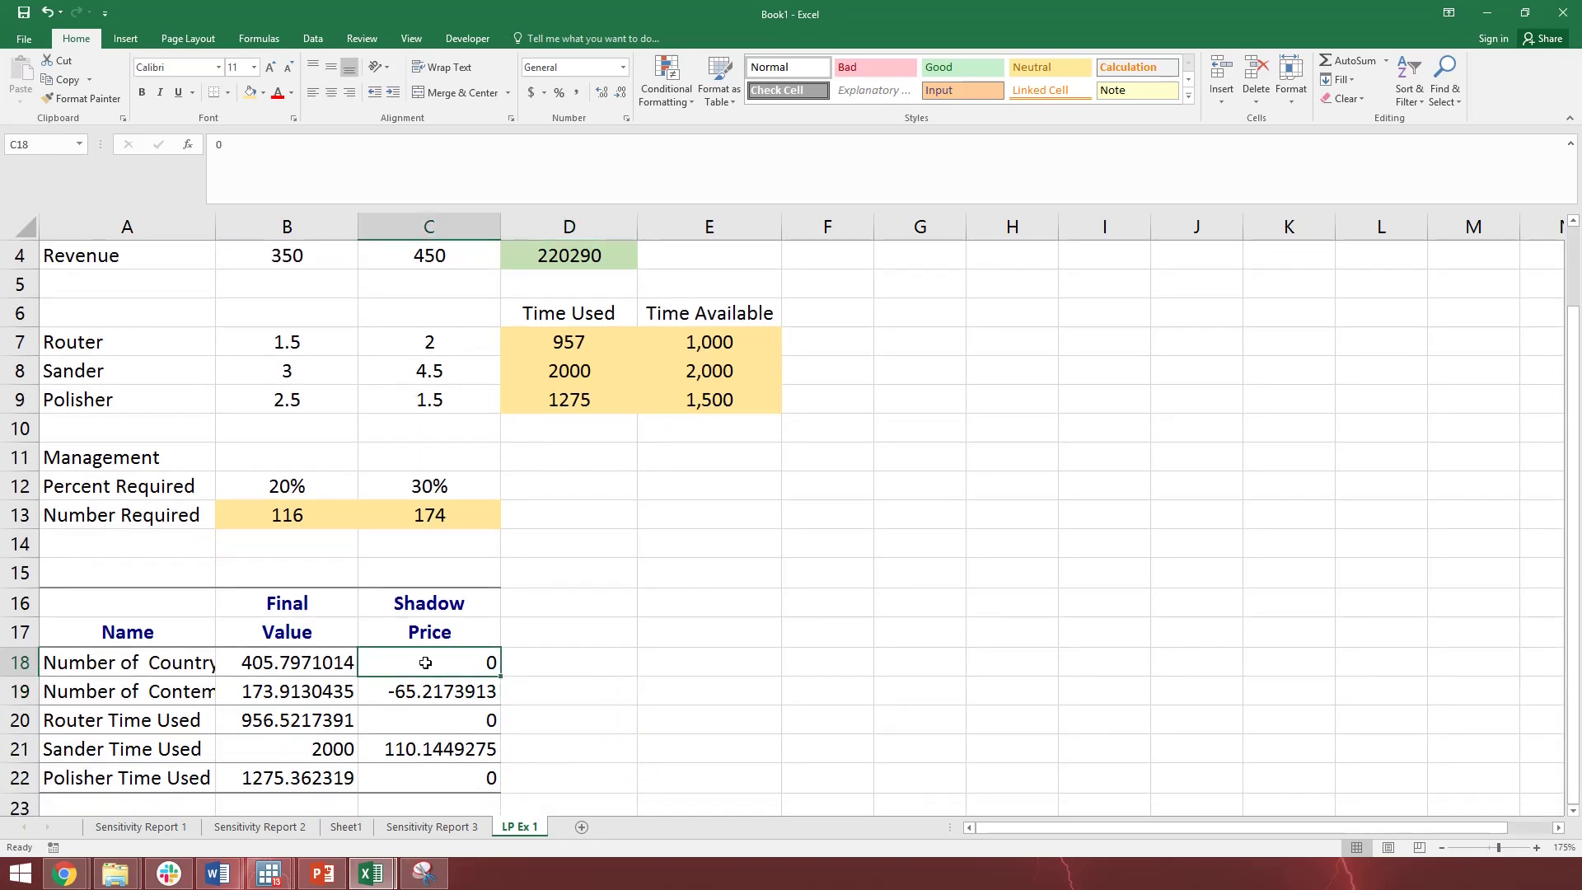
Set the shadow prices in C18:C22 to two decimal places, showing -65.22 and 110.14.
drag(425, 663, 461, 778)
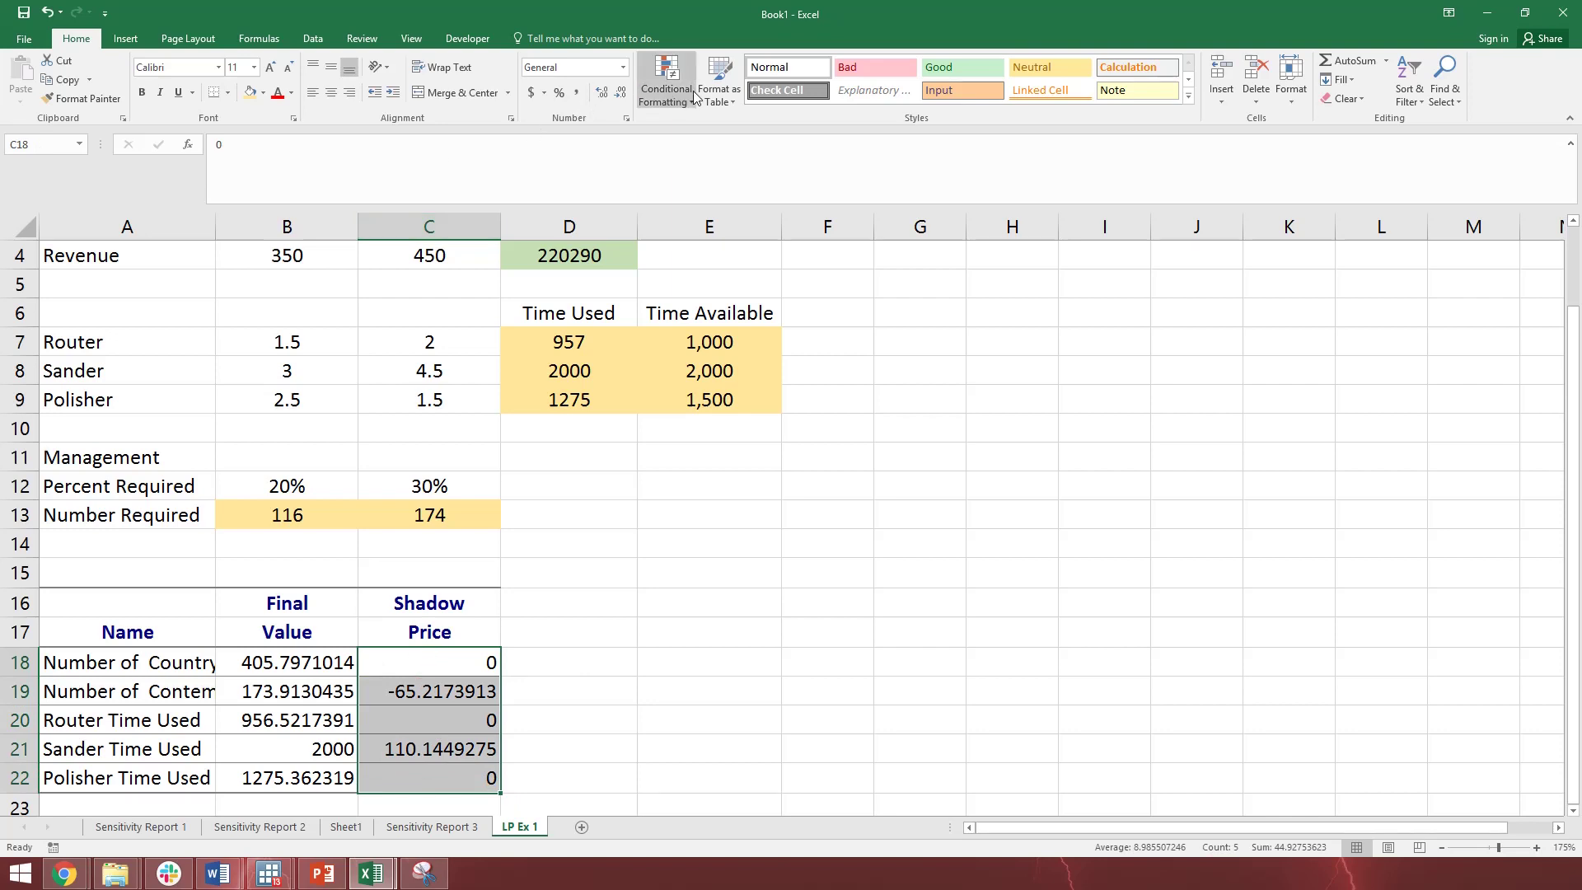
click(620, 93)
click(603, 94)
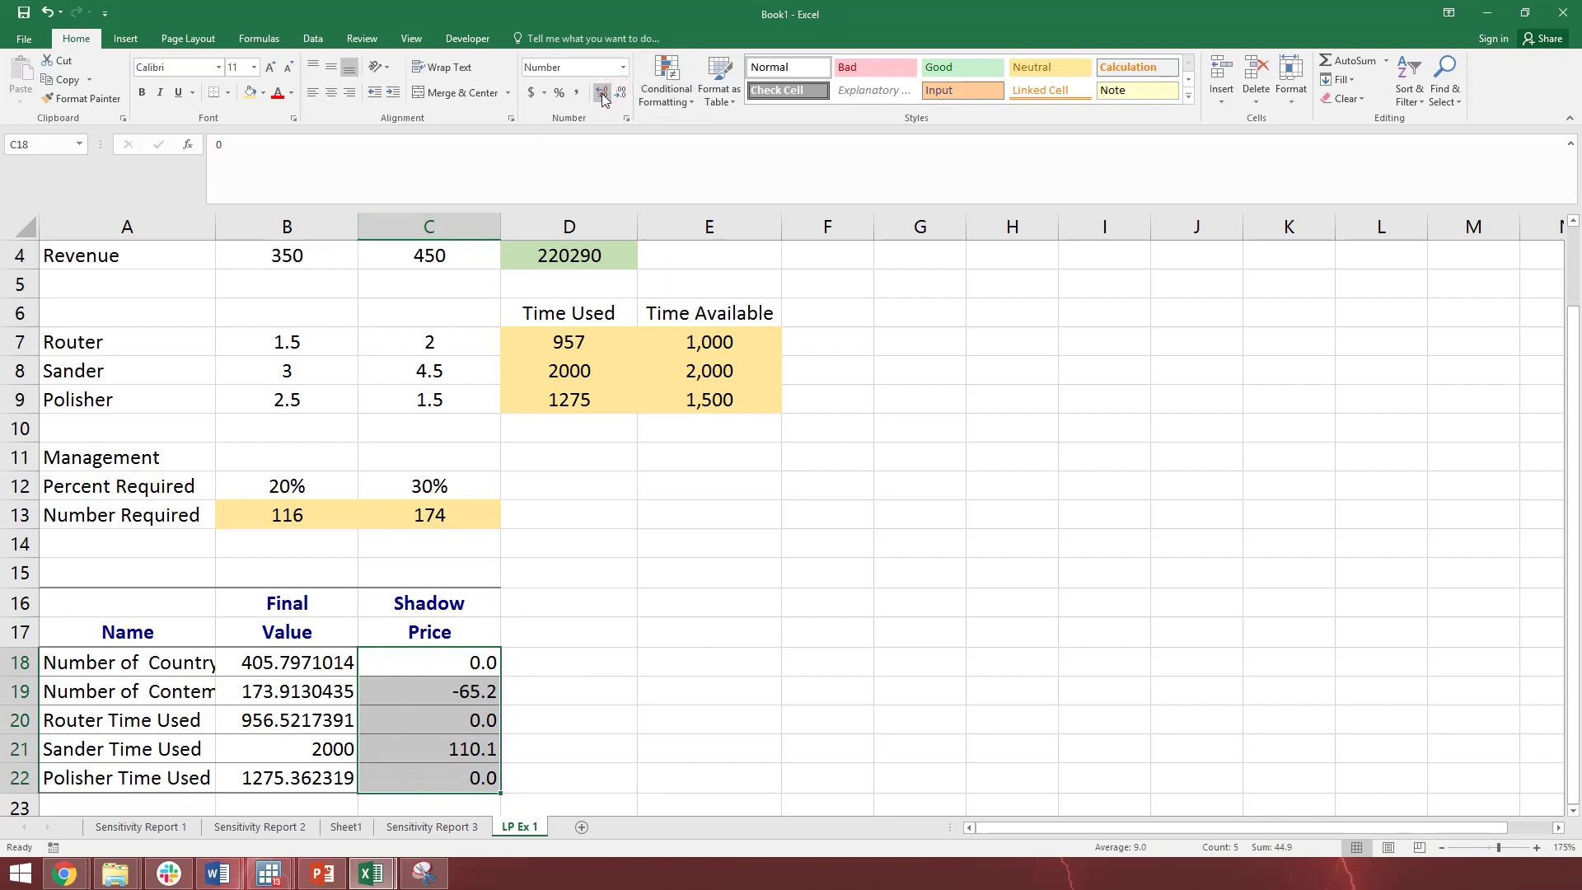
click(603, 93)
click(592, 690)
click(427, 654)
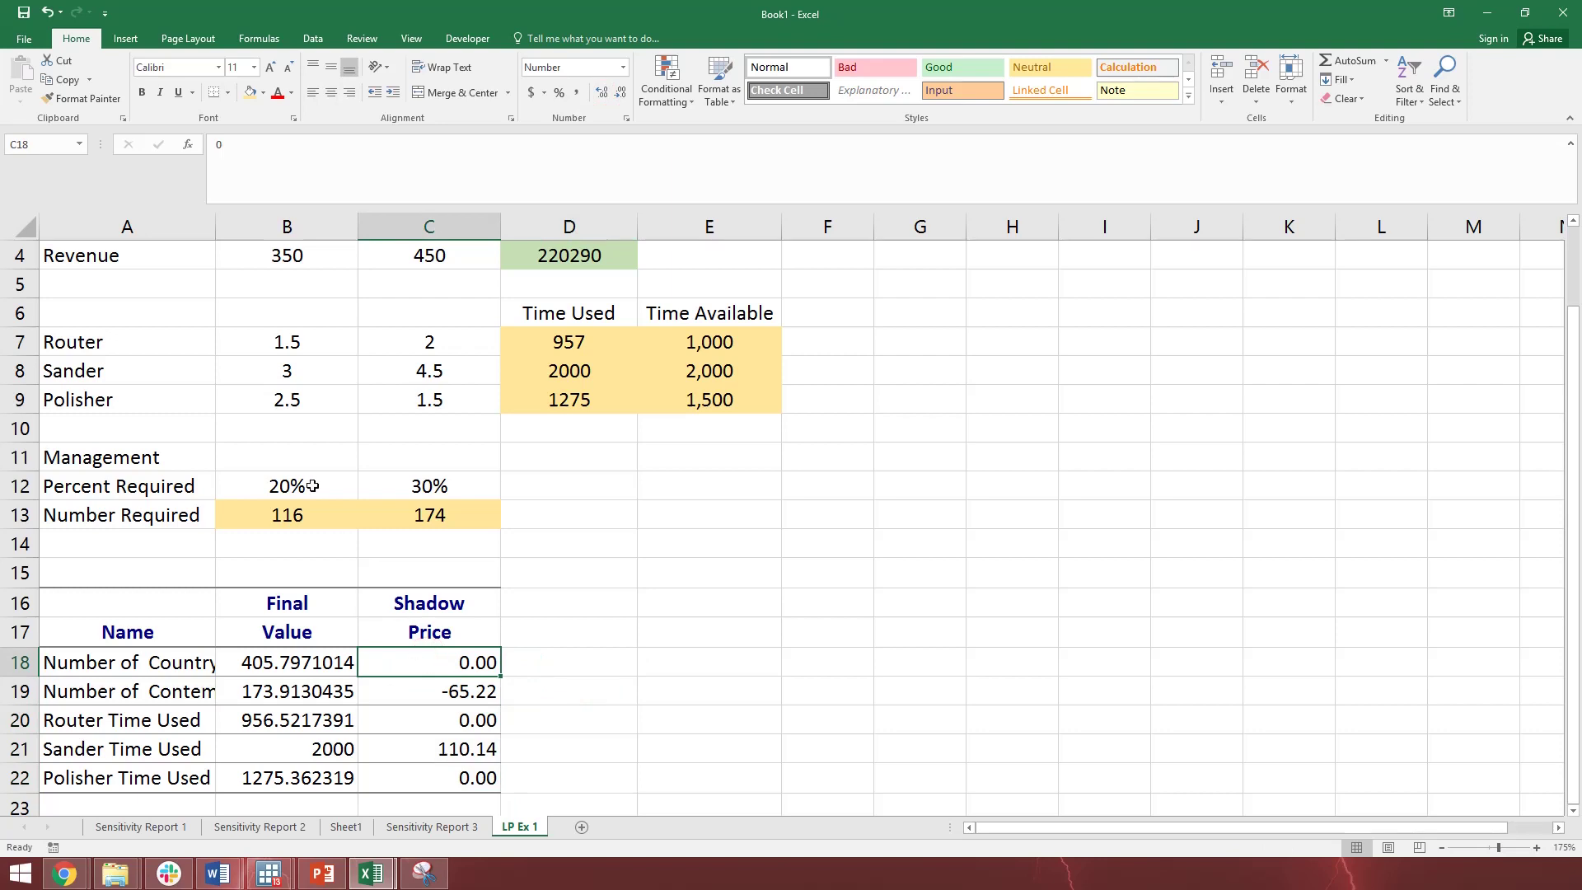
Inspect the full shadow price values for Contemporary, Router, Polisher and Sander time used.
scroll(313, 515, up, 1)
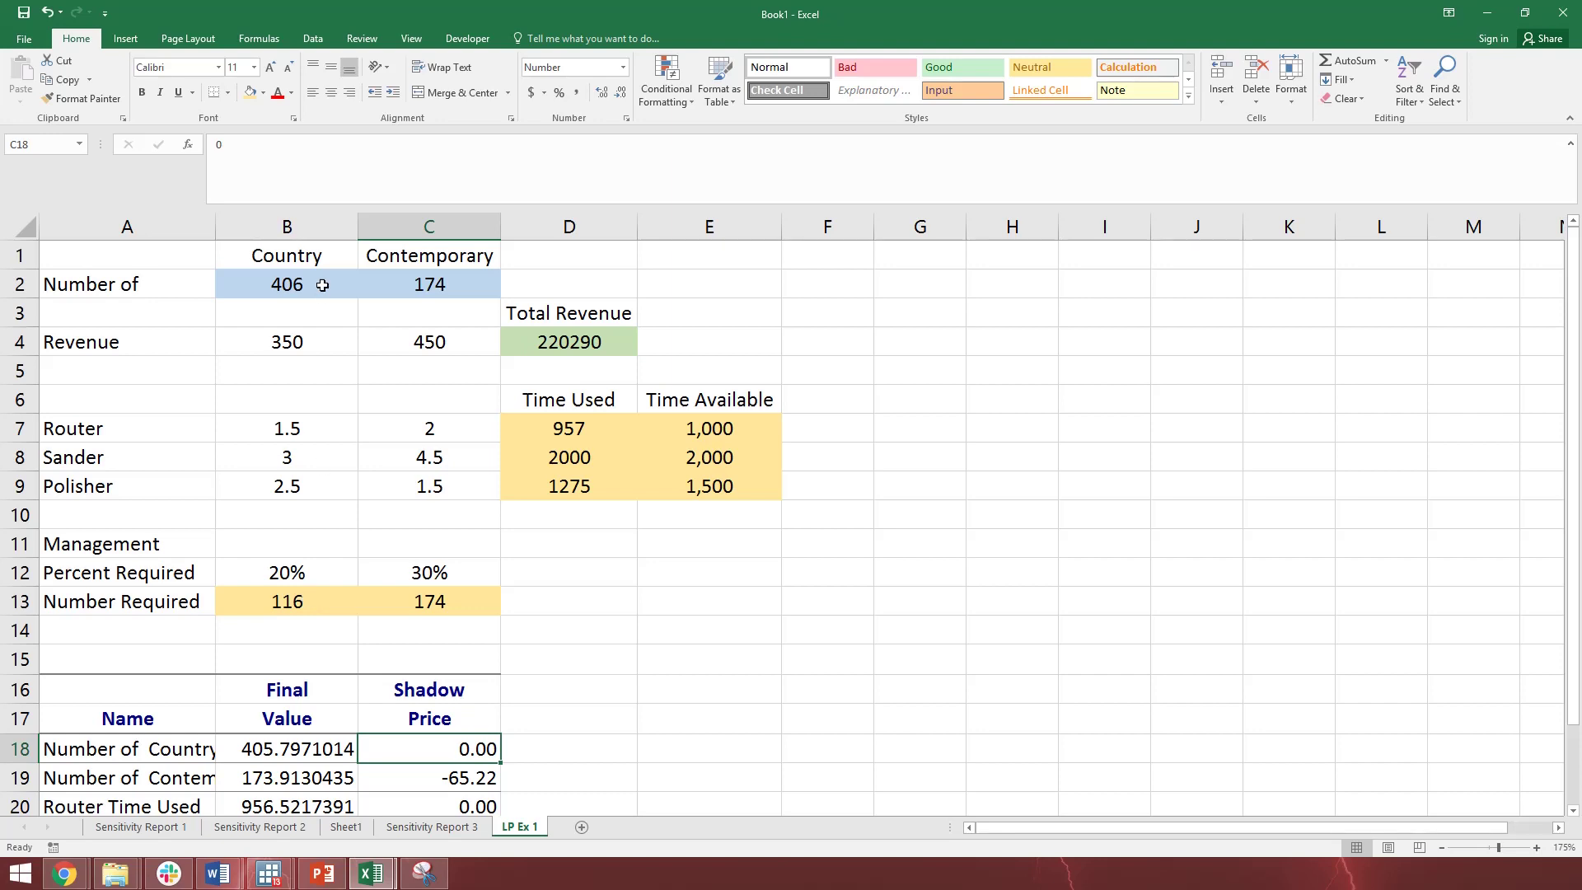
click(441, 744)
click(430, 777)
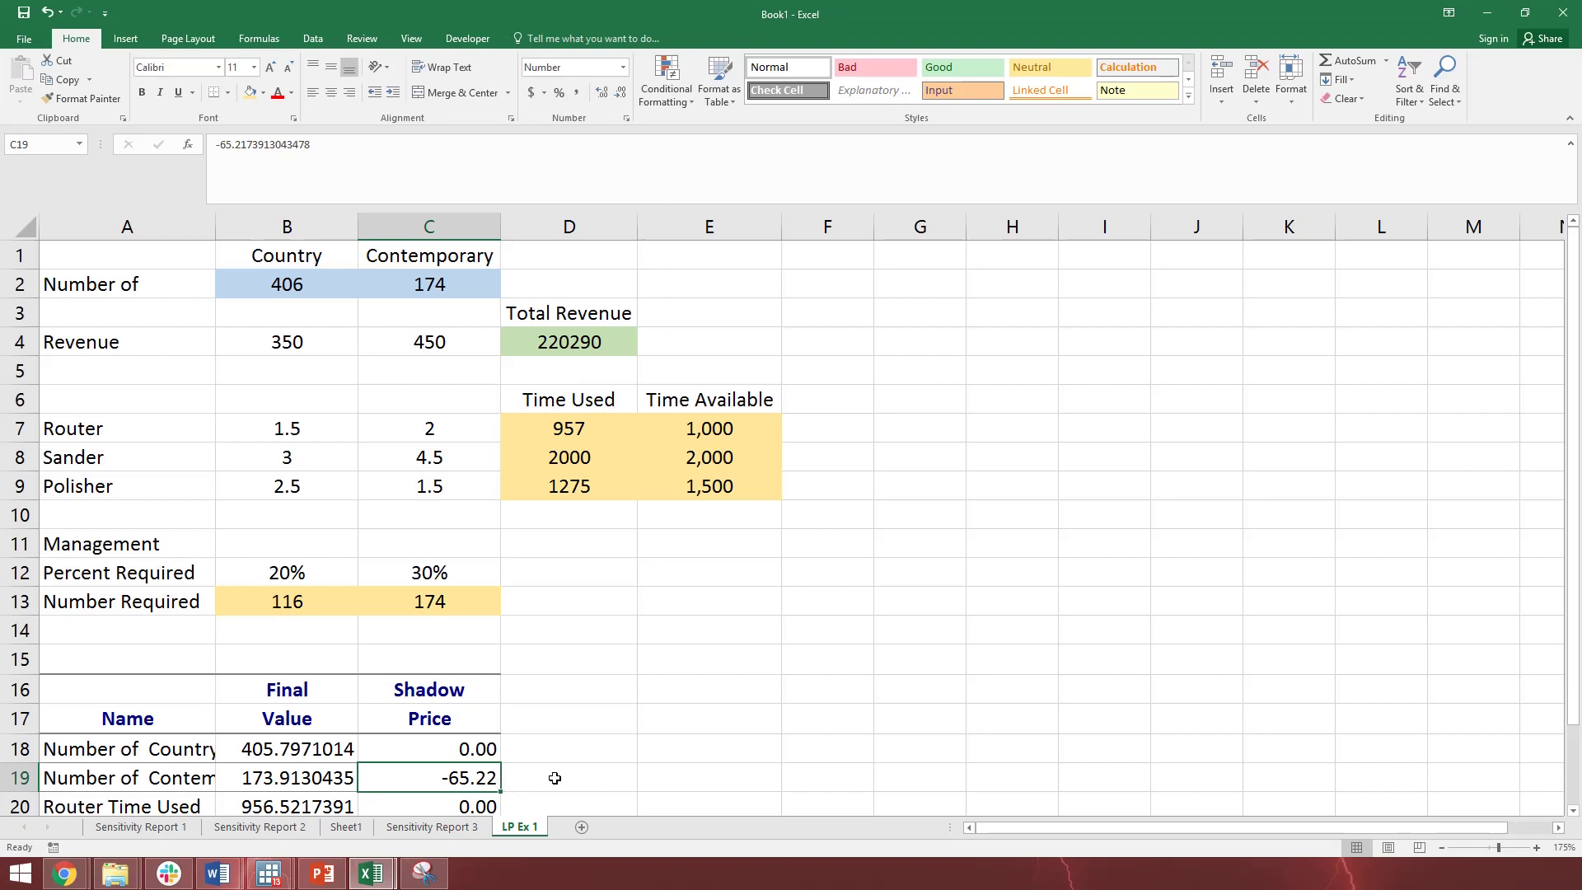
scroll(554, 778, down, 1)
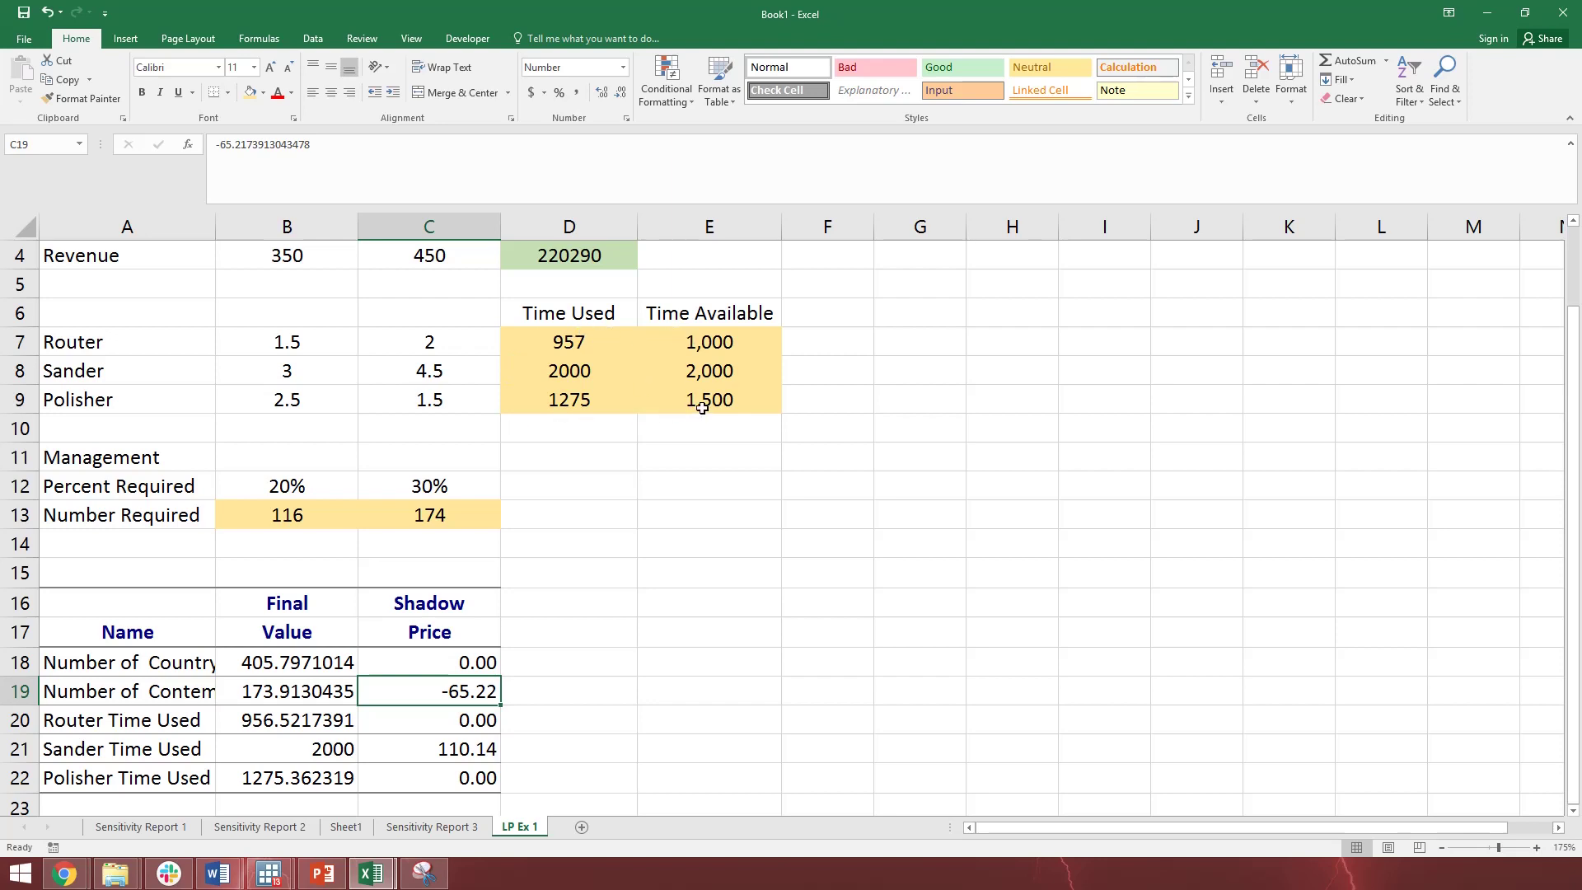
click(475, 718)
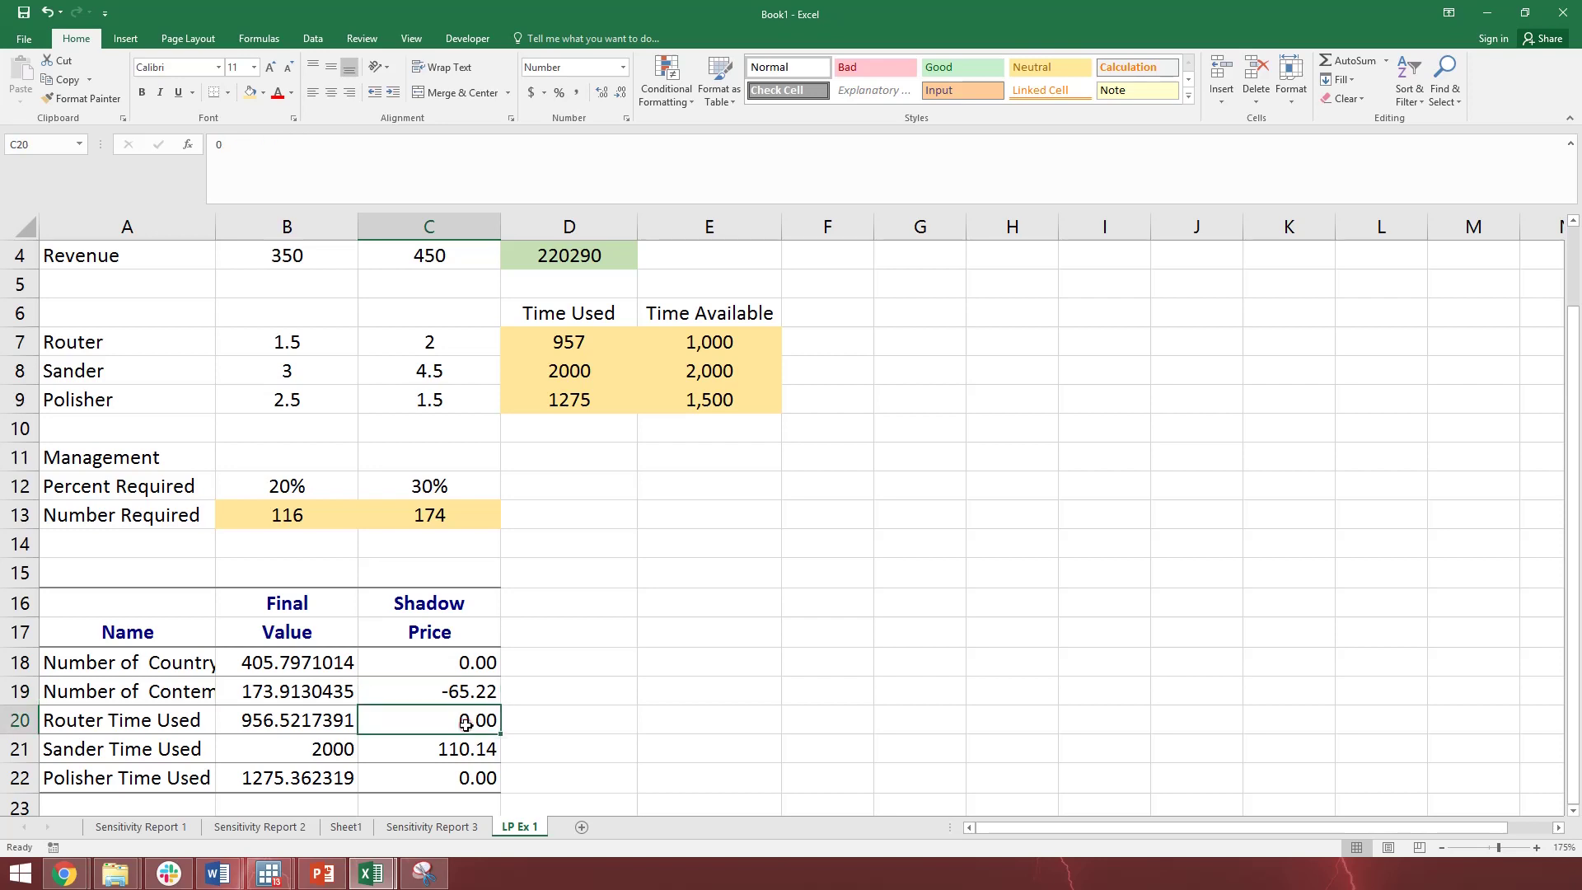
click(475, 778)
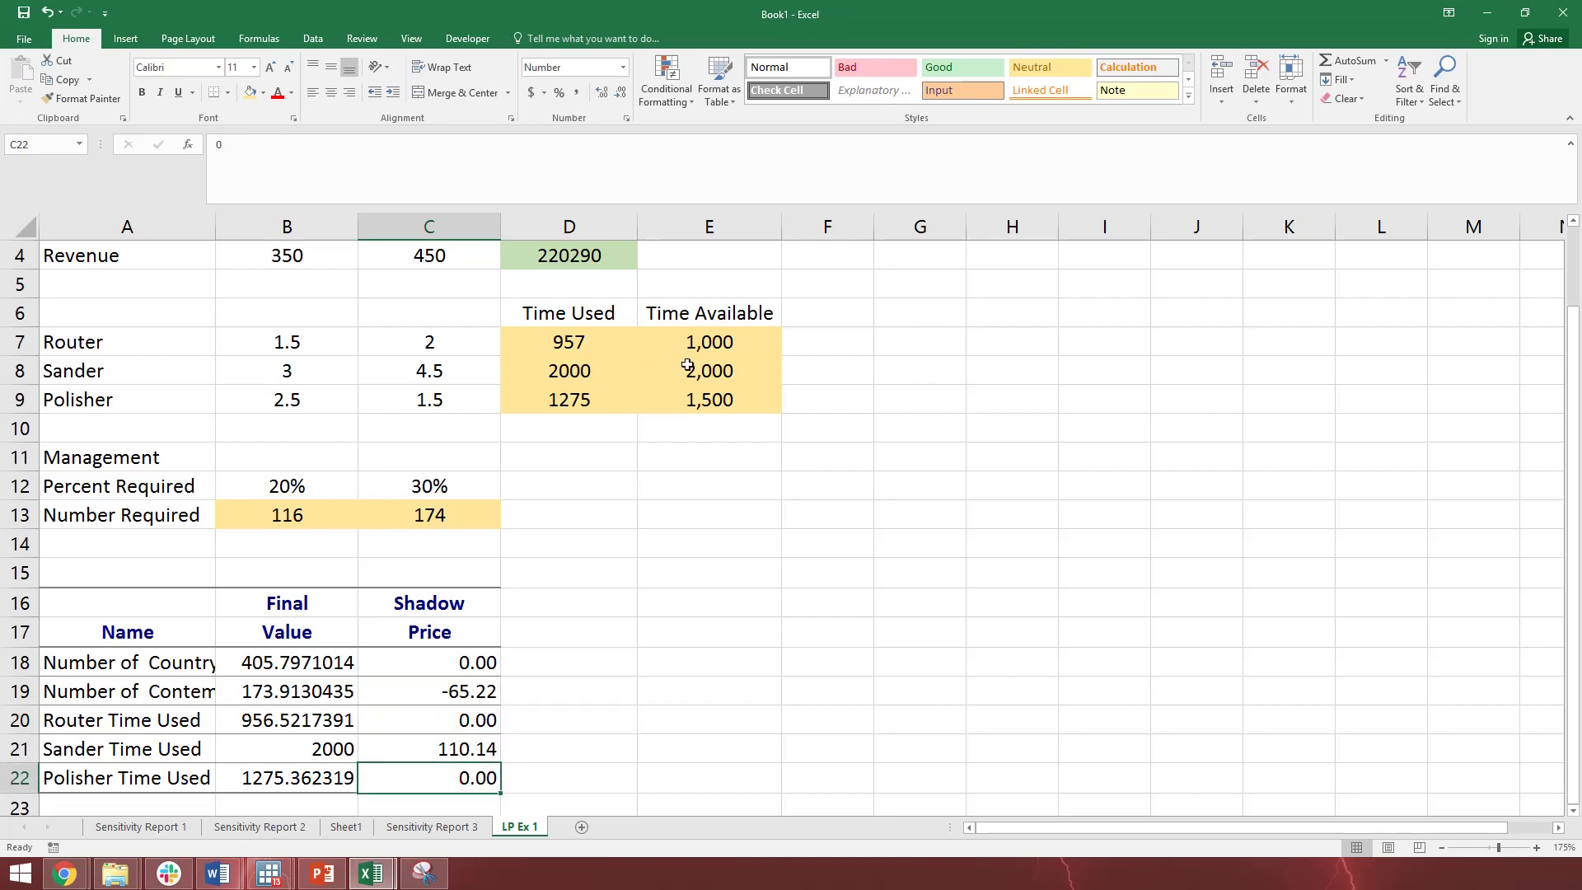
click(456, 755)
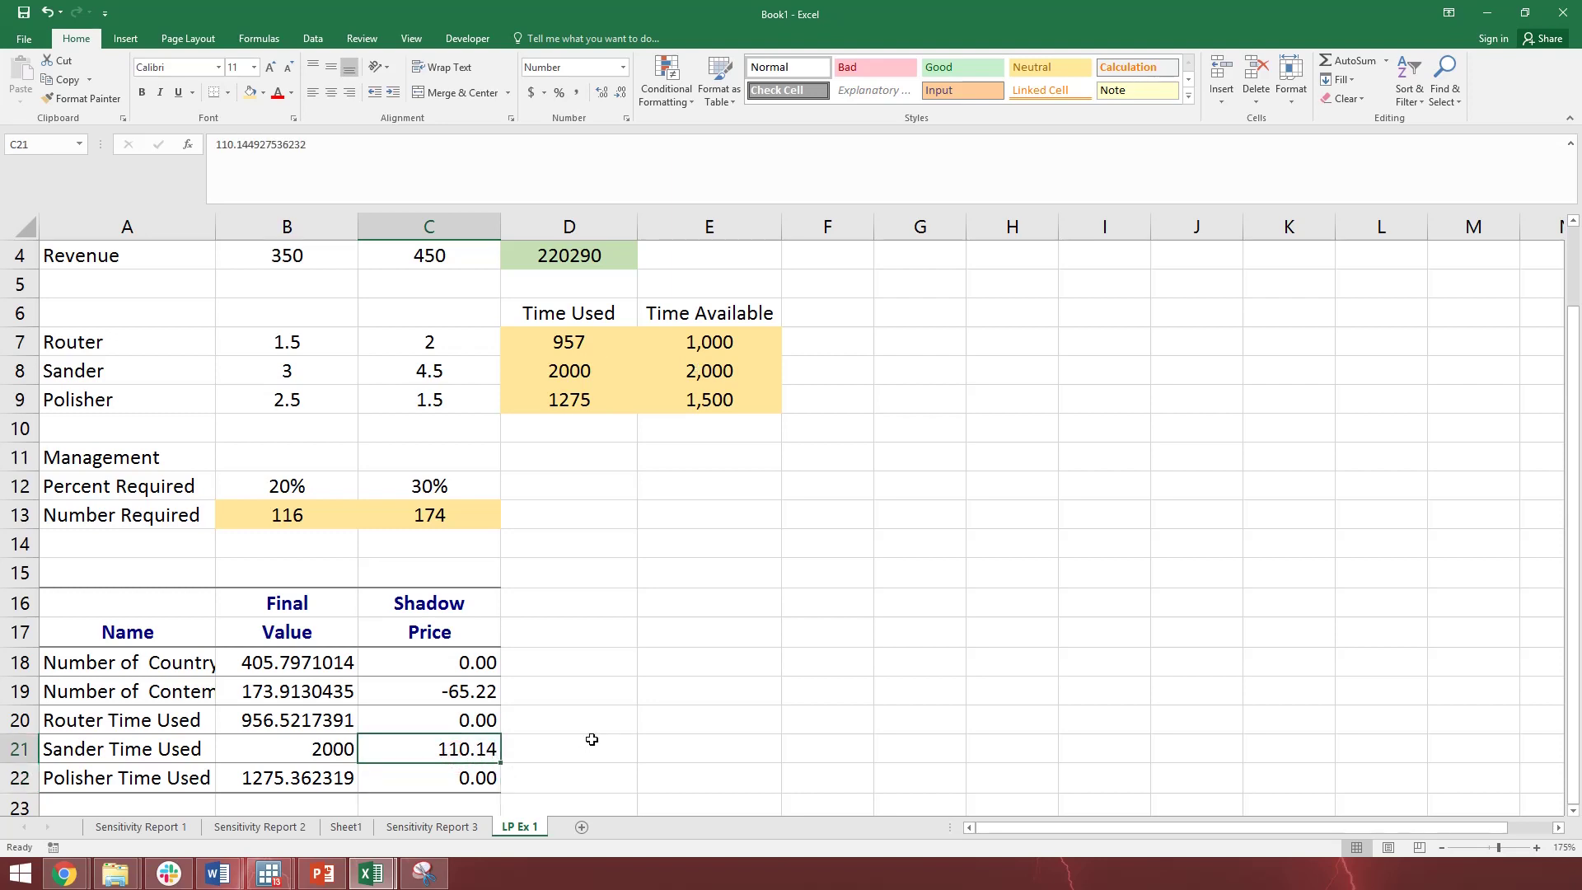
Check the Polisher's 1,500 time available, then go to the Sensitivity Report 3 sheet.
scroll(558, 744, up, 1)
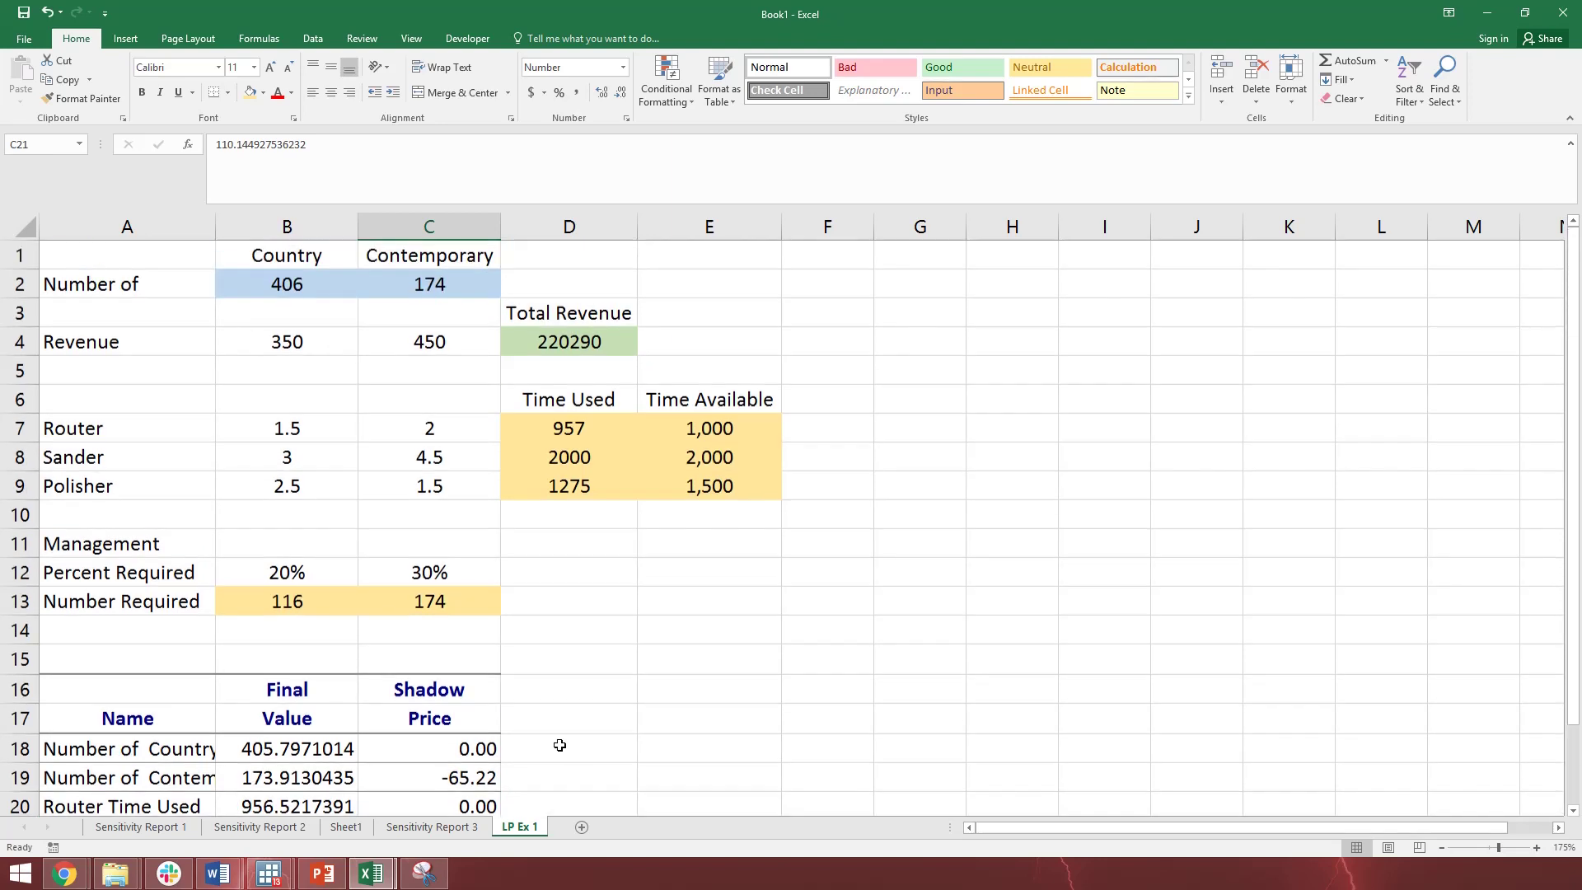
scroll(558, 744, down, 2)
scroll(560, 744, up, 1)
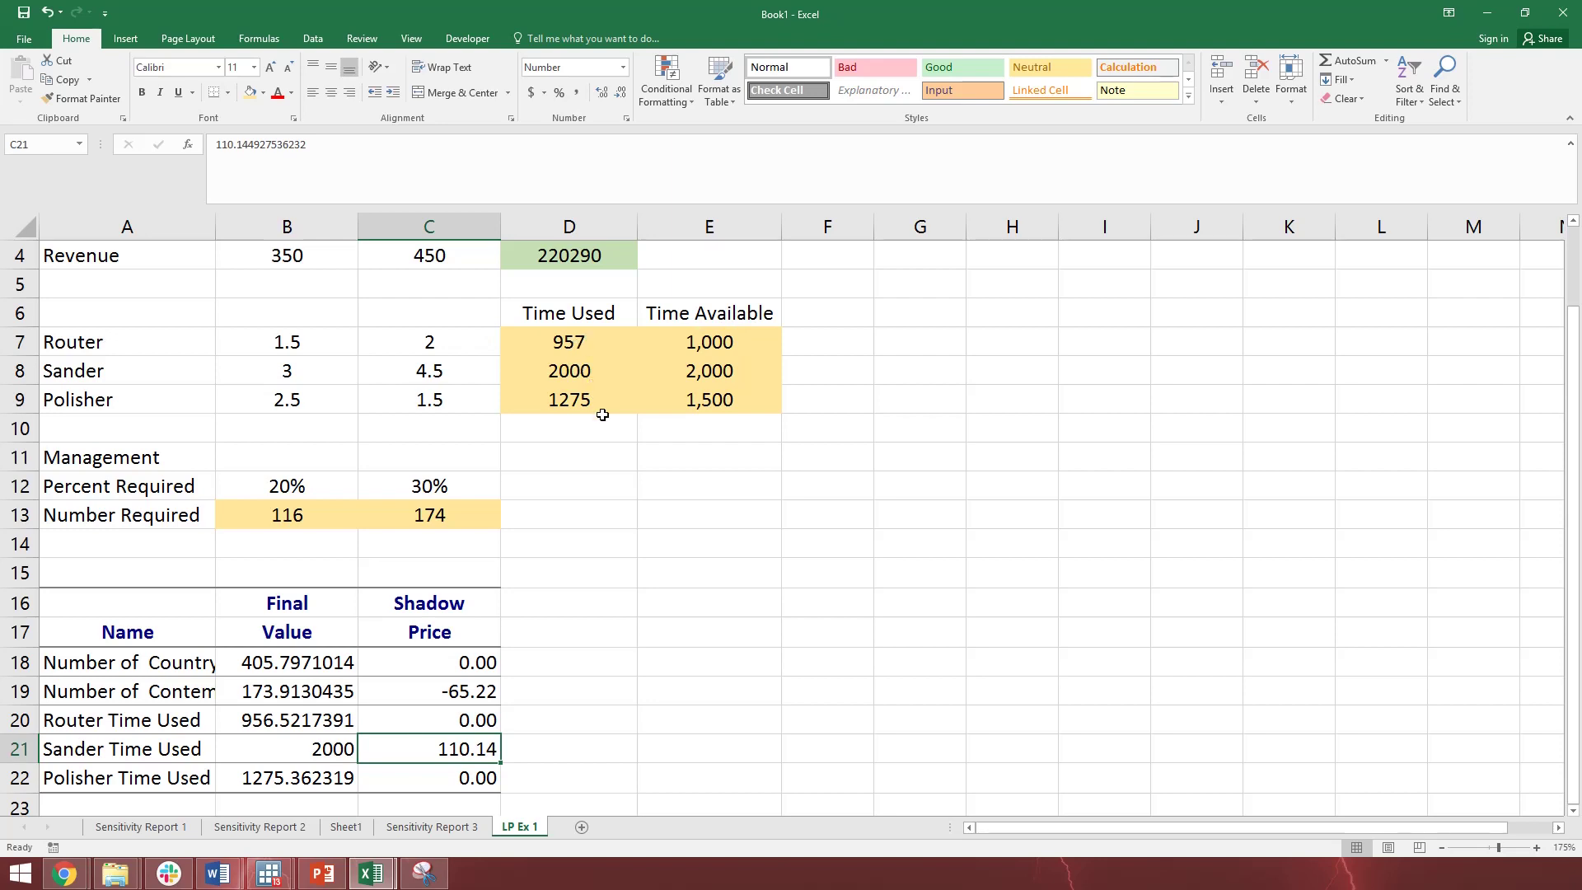
click(720, 412)
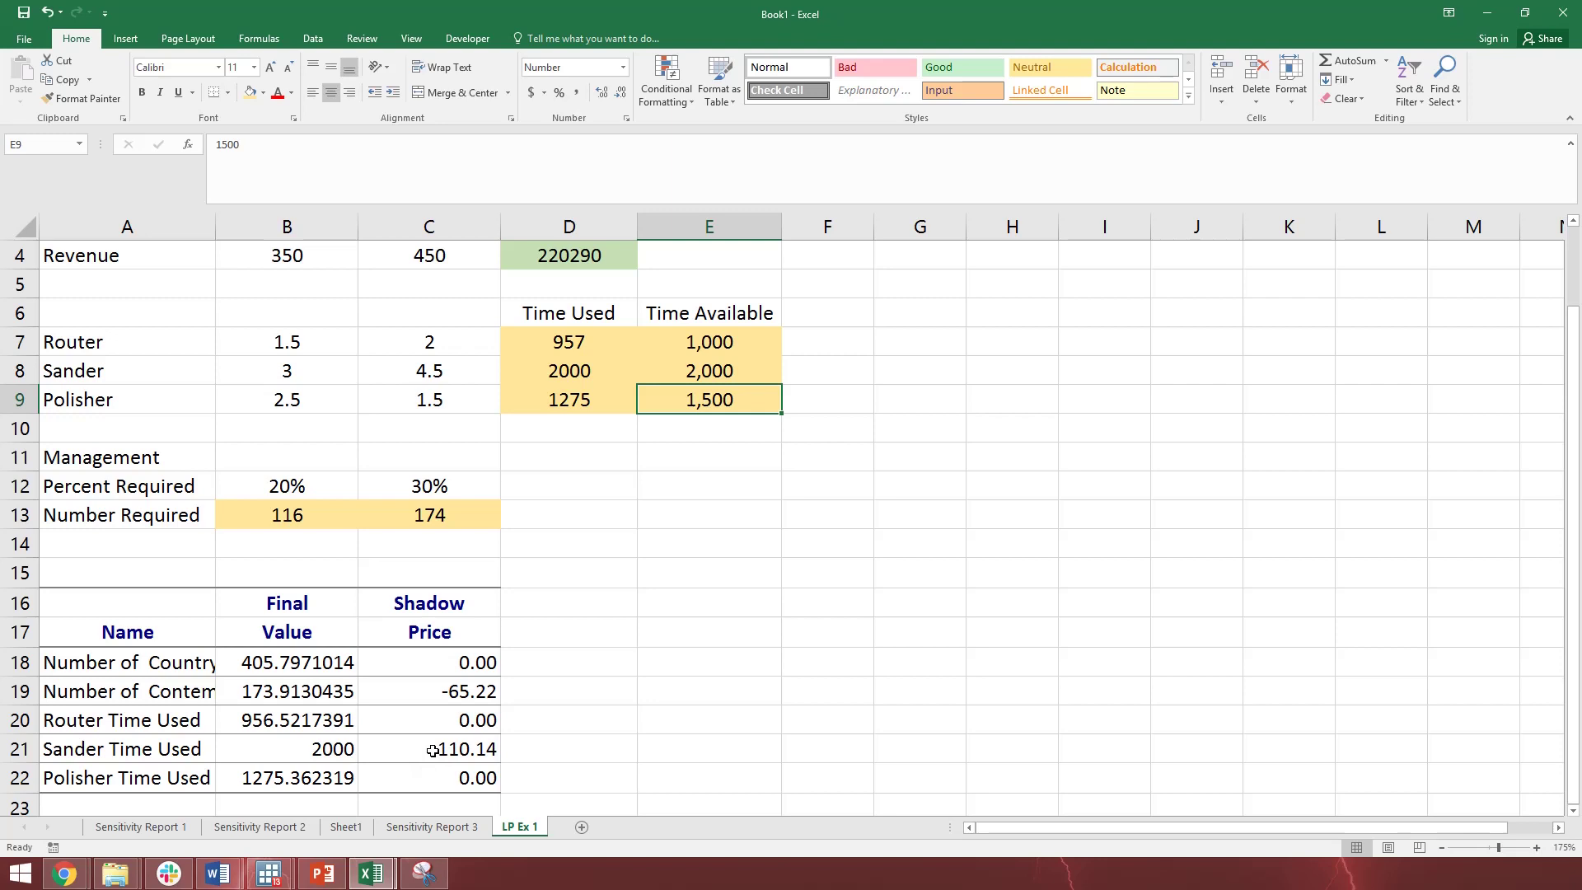
click(434, 828)
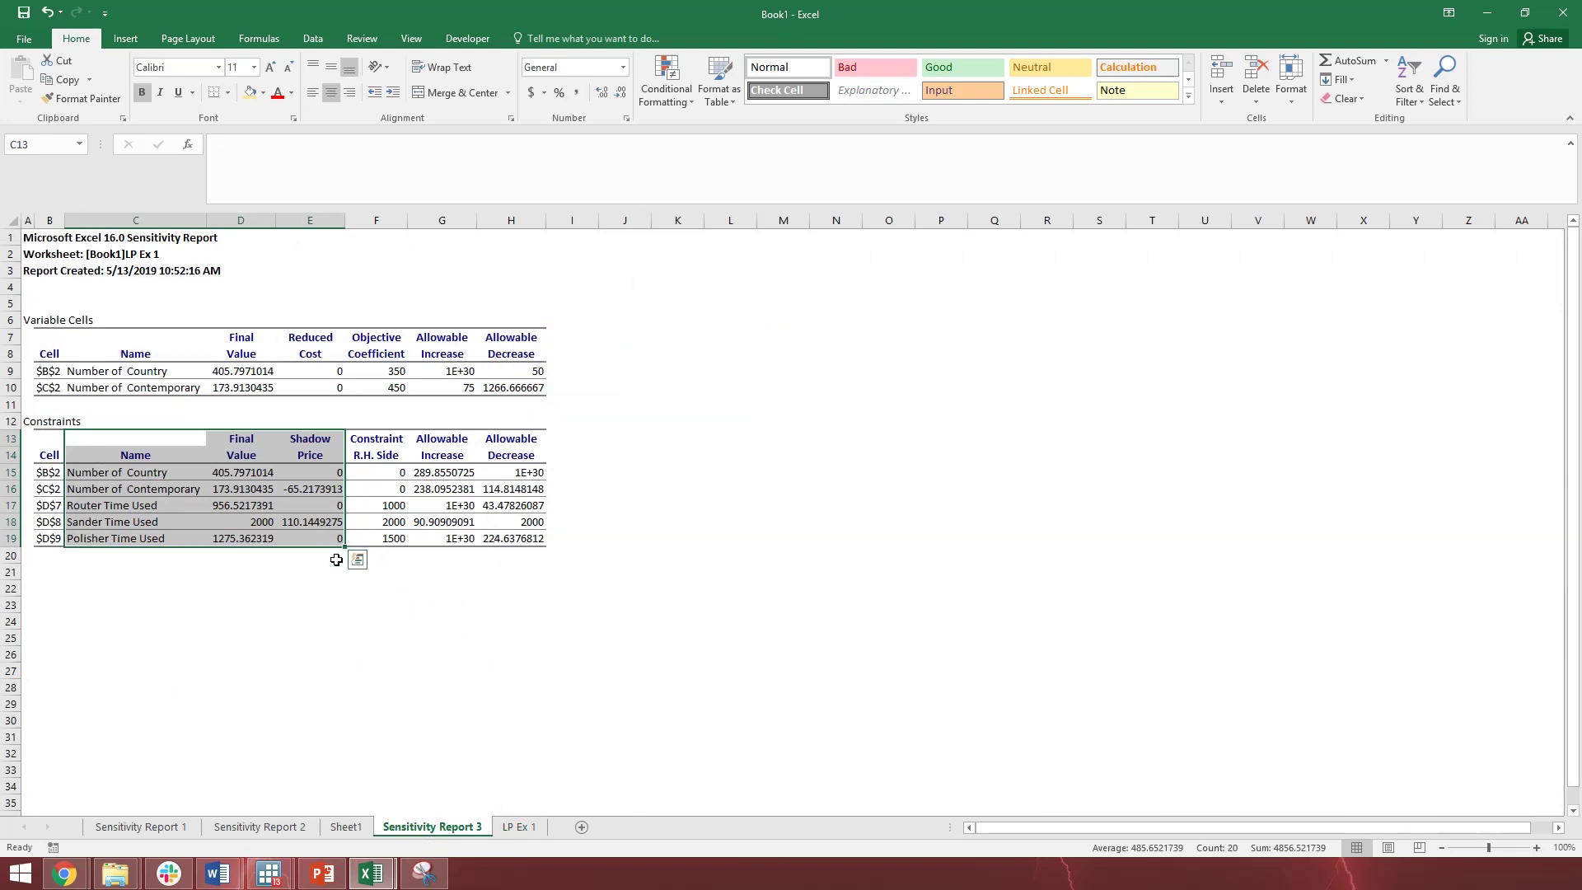
Review the Polisher's shadow price and allowable decrease and the Sander's allowable increase, then return to LP Ex 1.
click(508, 540)
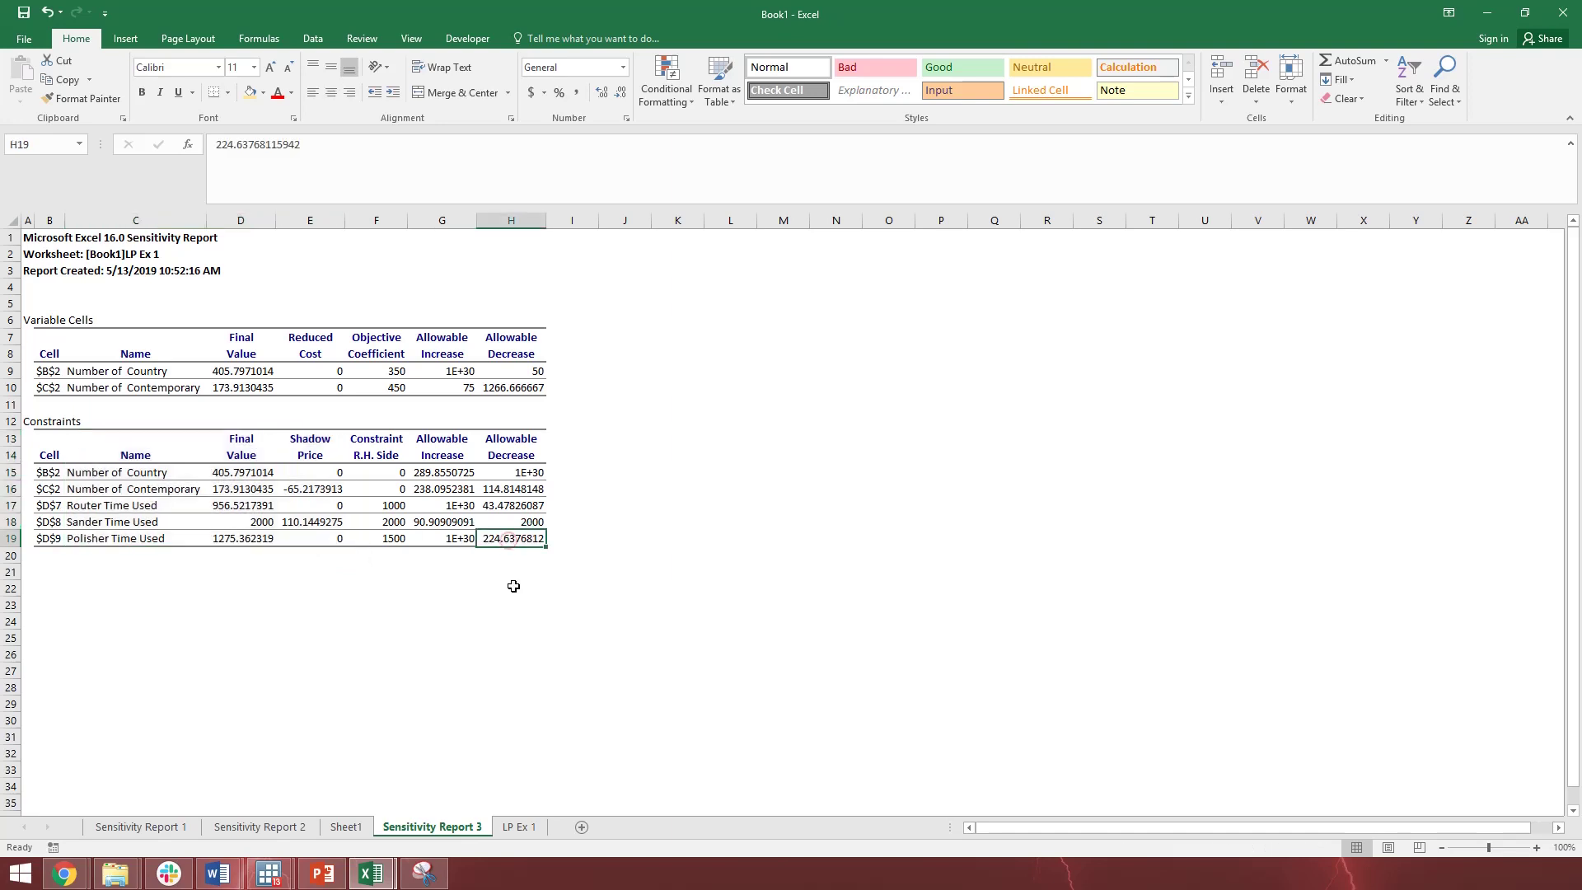
click(323, 539)
click(525, 540)
click(432, 522)
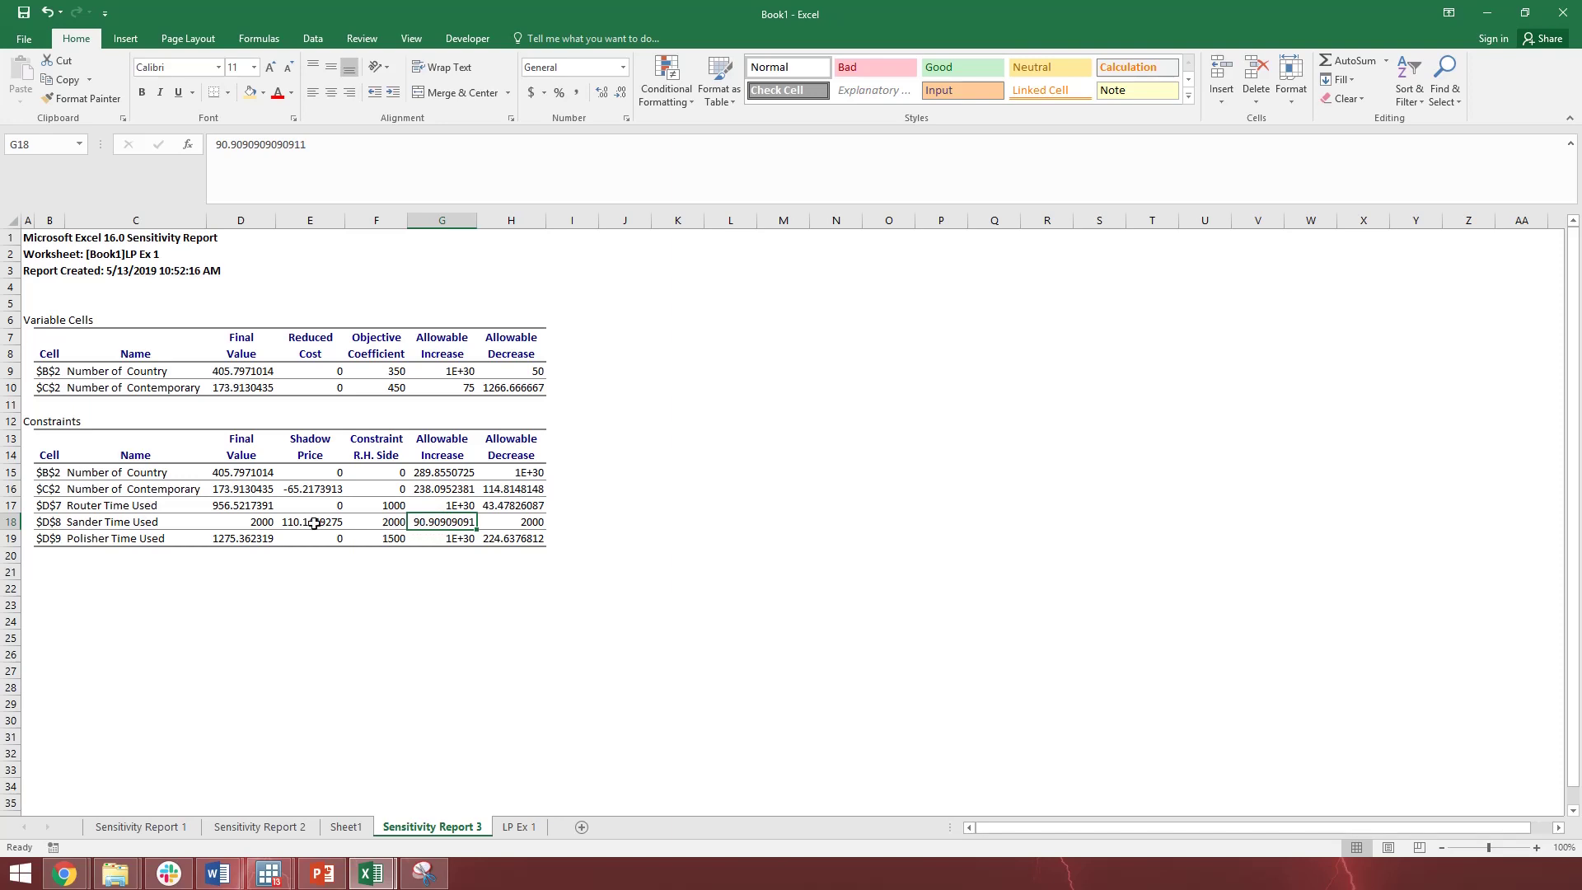
click(517, 826)
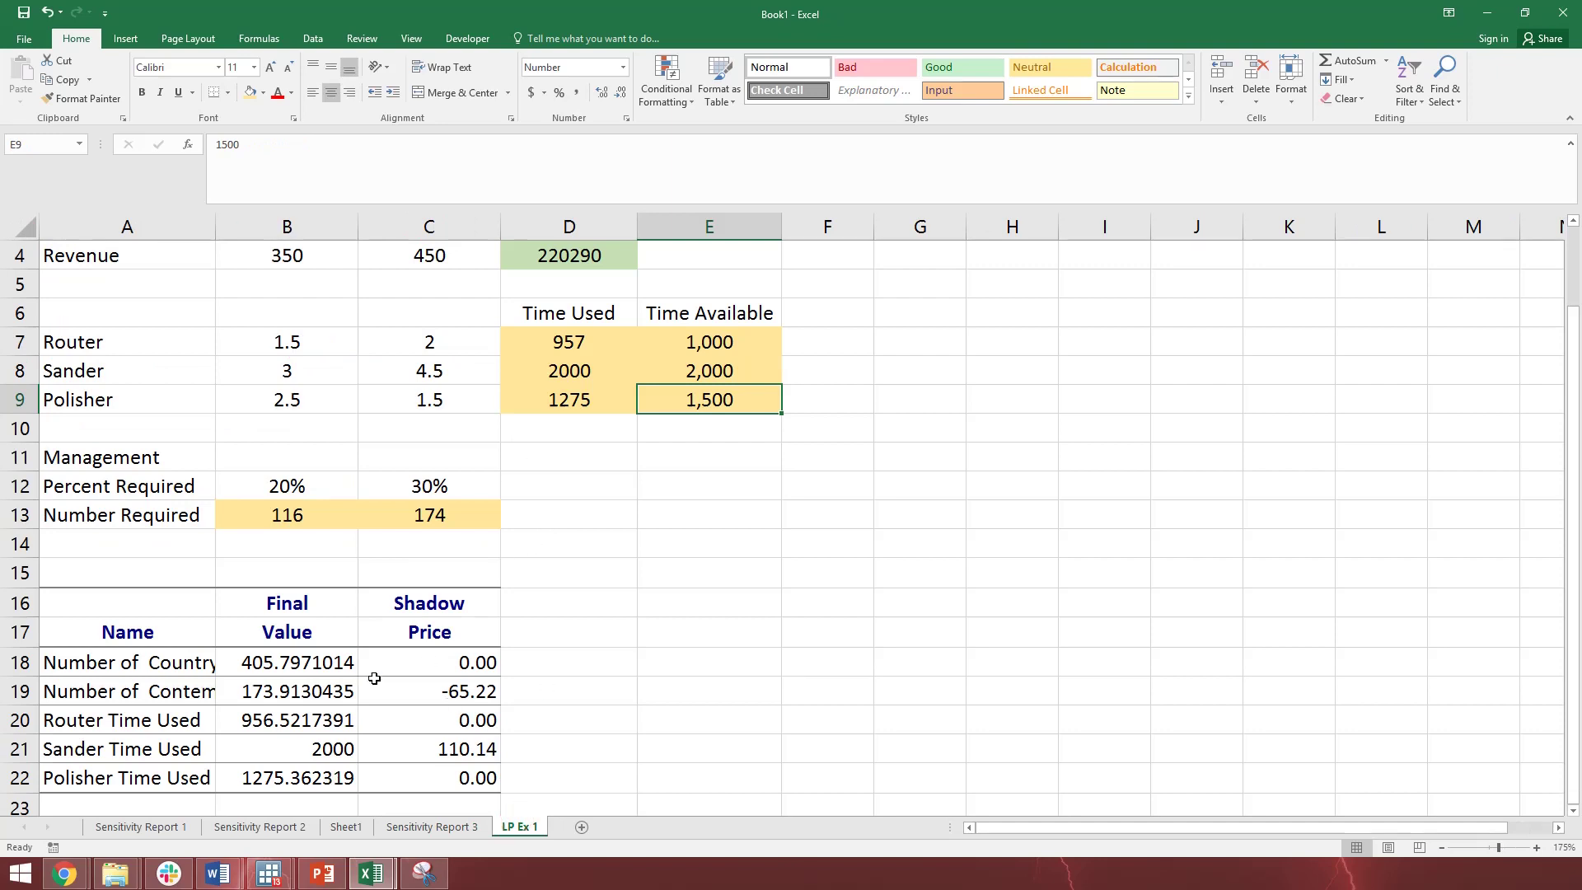
scroll(522, 665, up, 1)
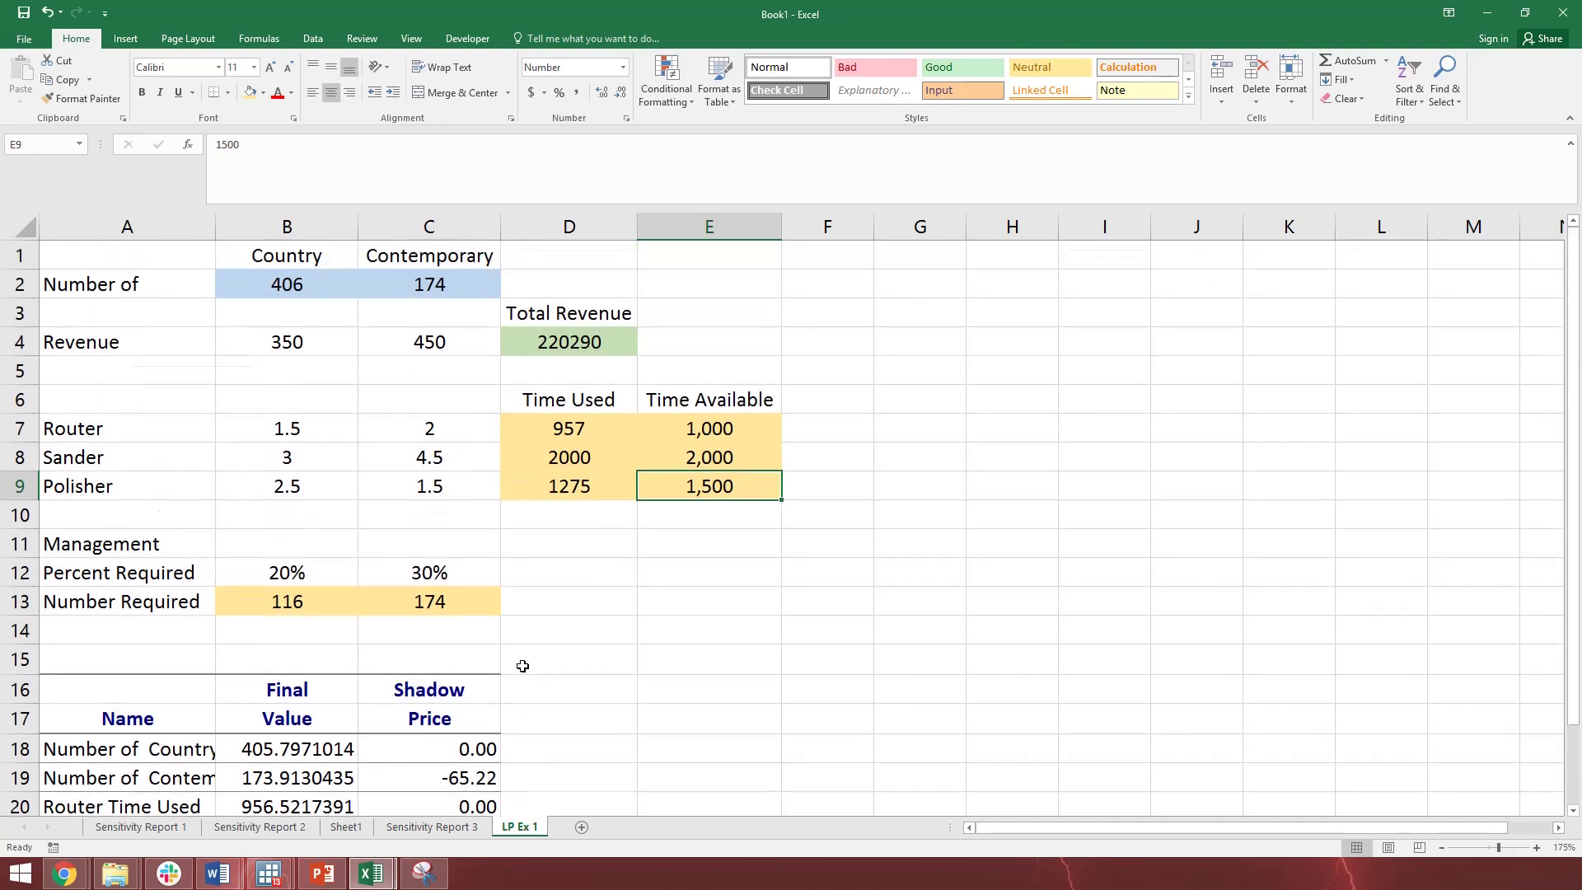